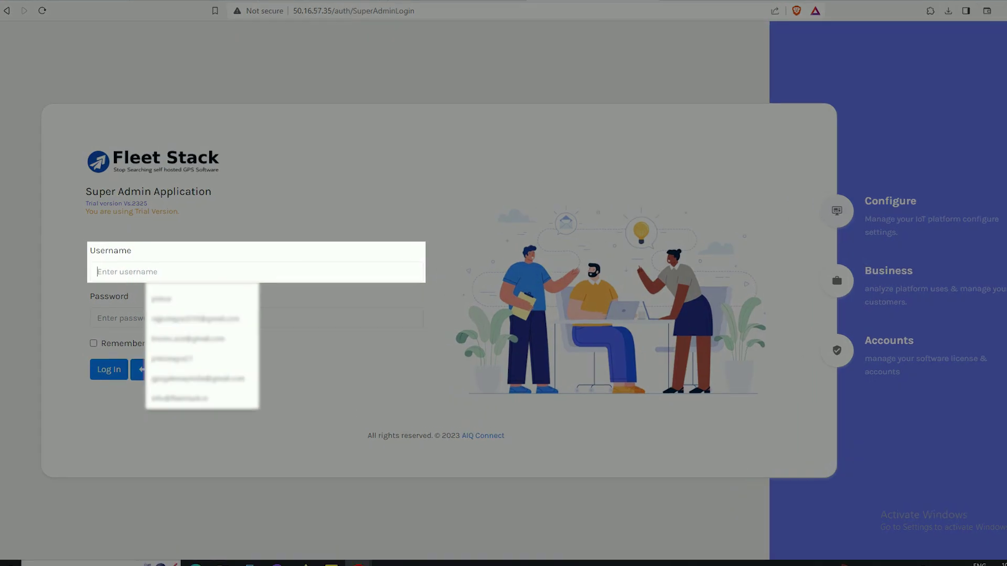
- Log in to the Super Admin application with the admin username and password
type("sa")
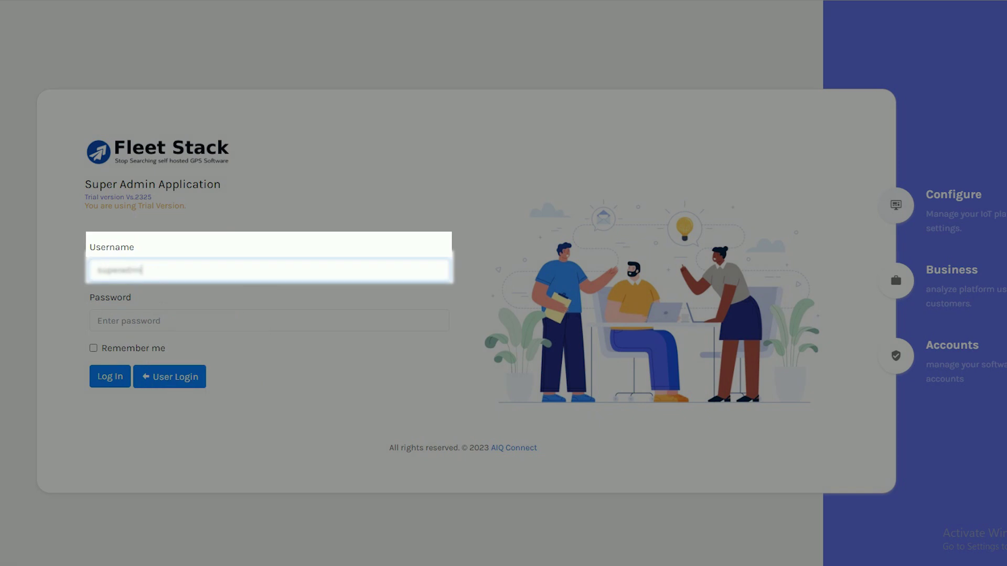
key("Tab")
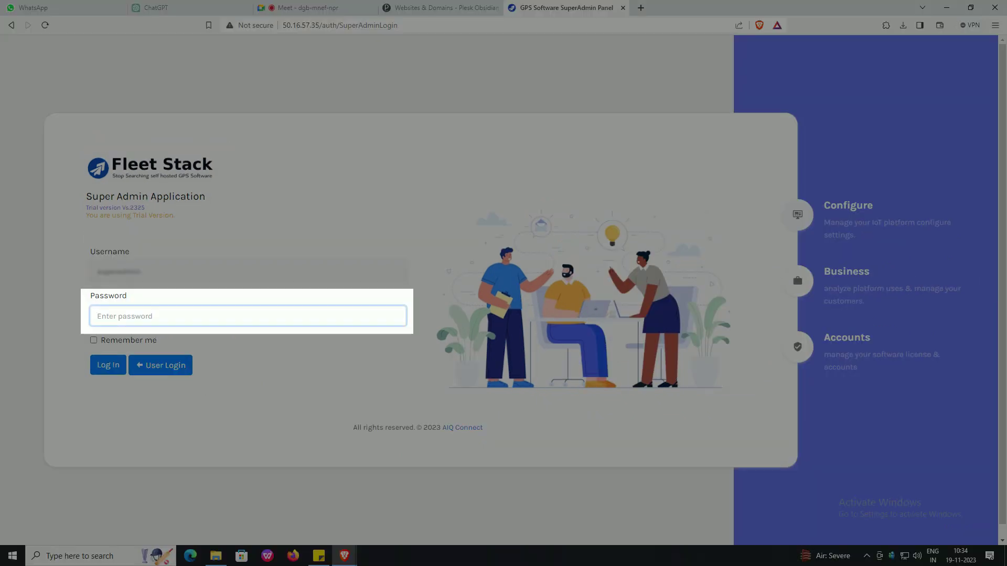
type("••••")
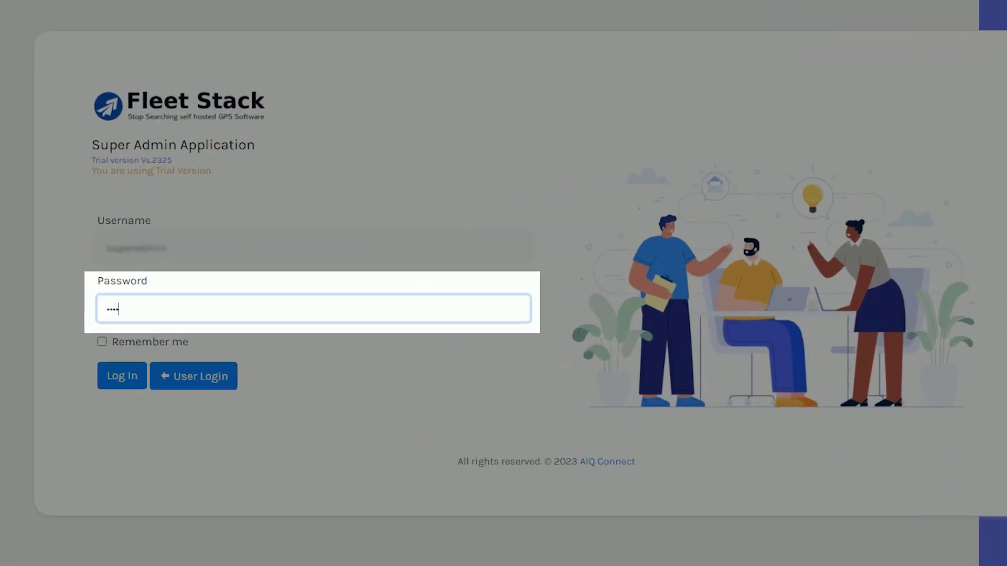
left_click(121, 376)
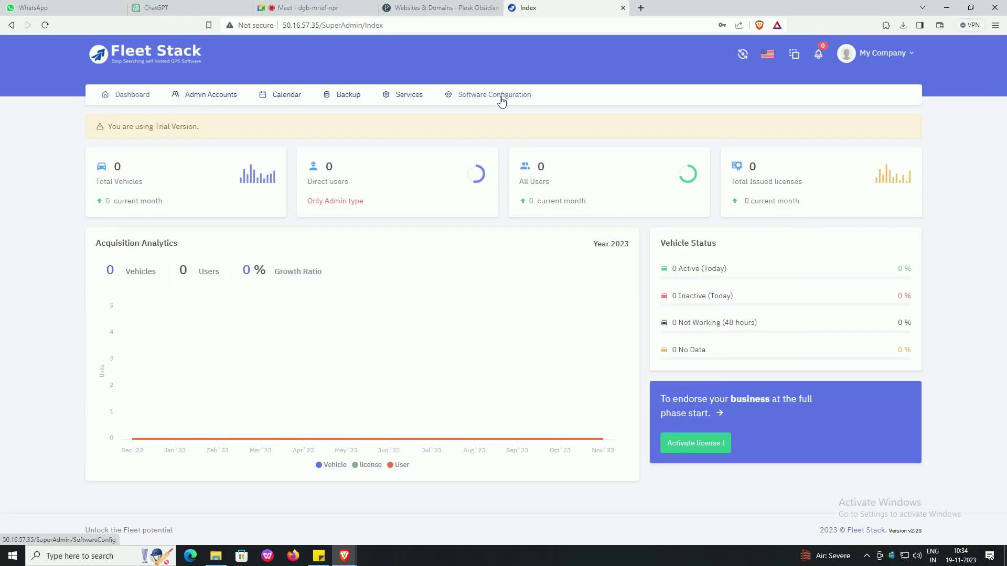
left_click(500, 99)
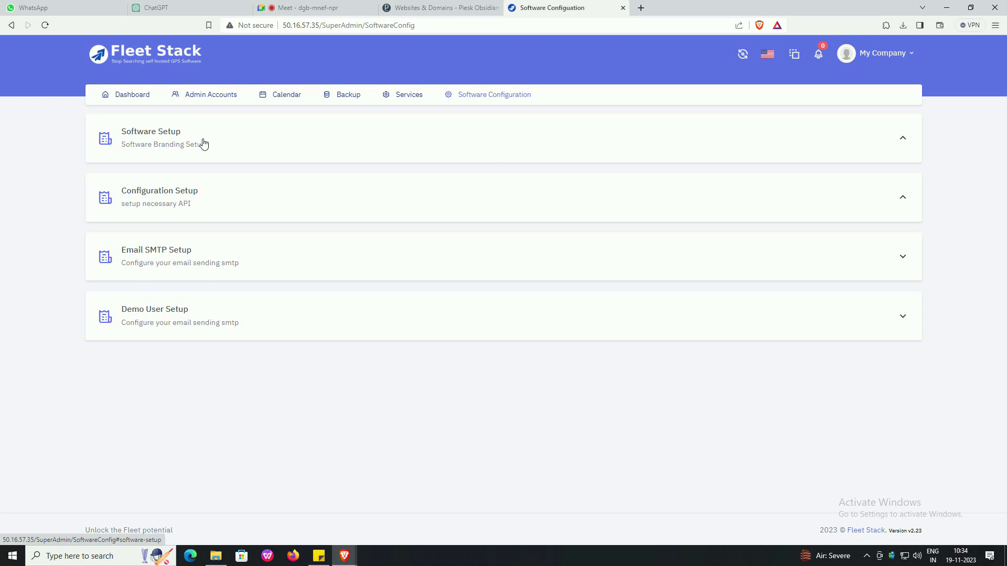
left_click(156, 137)
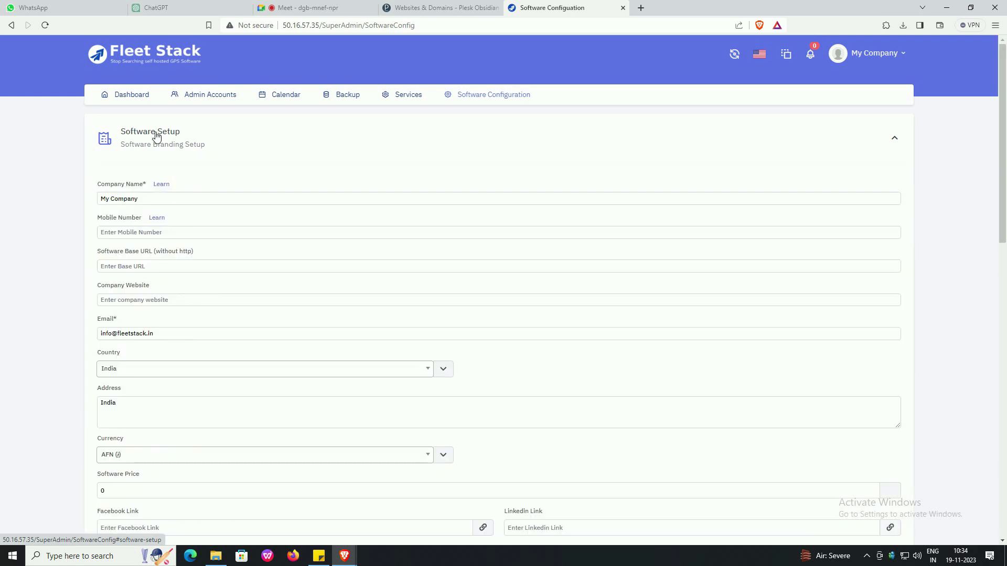
left_click(152, 179)
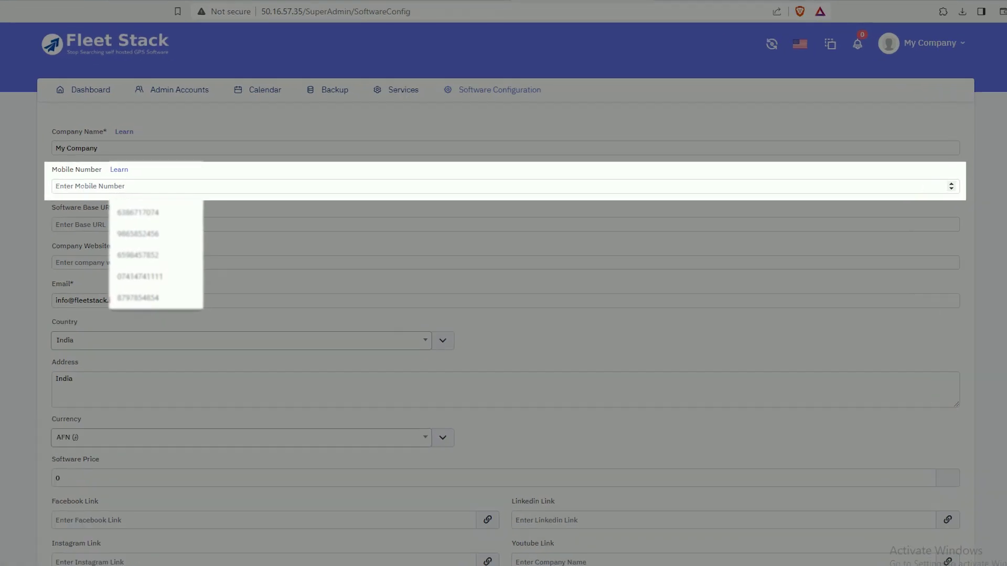
type("8888888888")
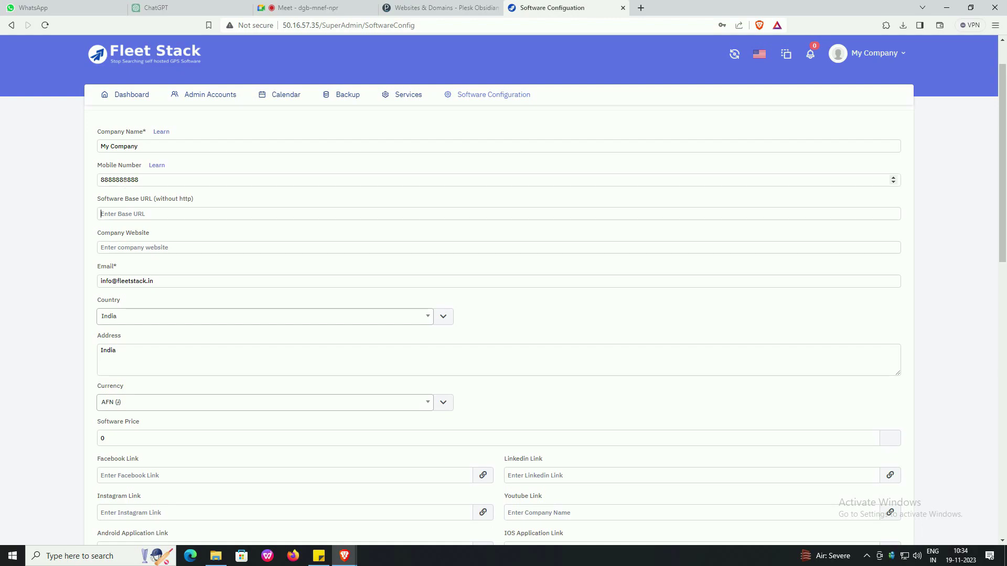
key("Tab")
type("deploy.fl")
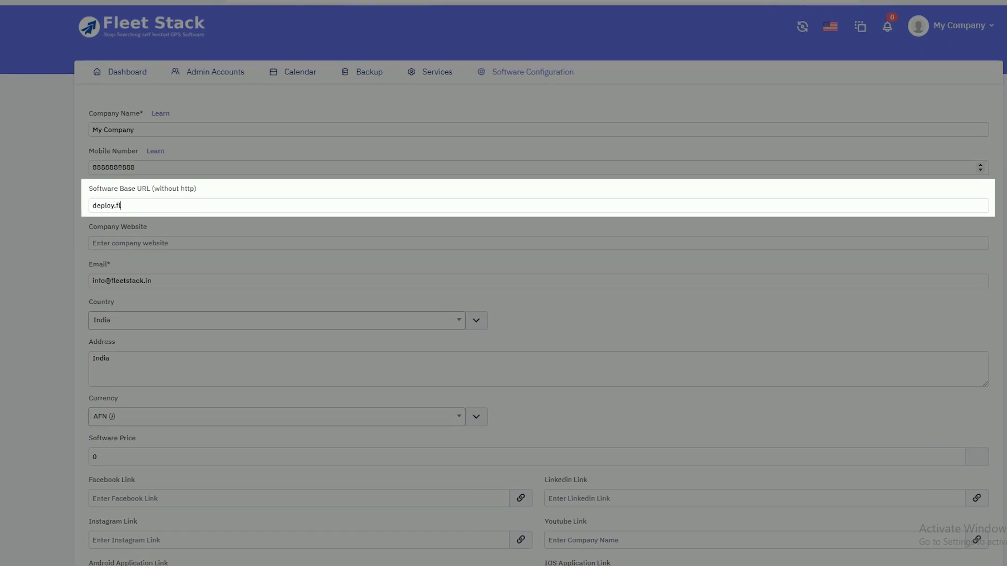
type("eetstack.in")
key("Tab")
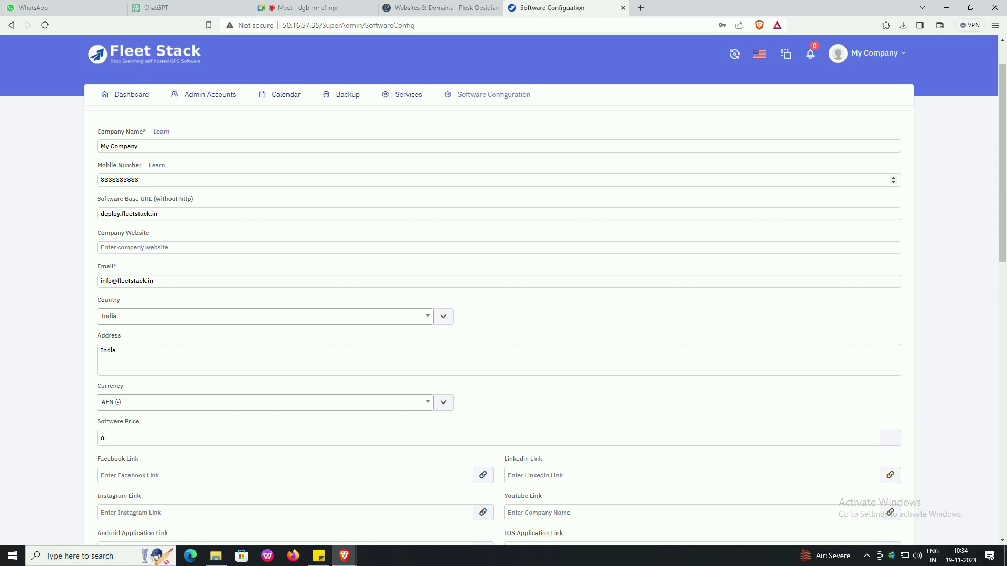
type("https://fleetstack")
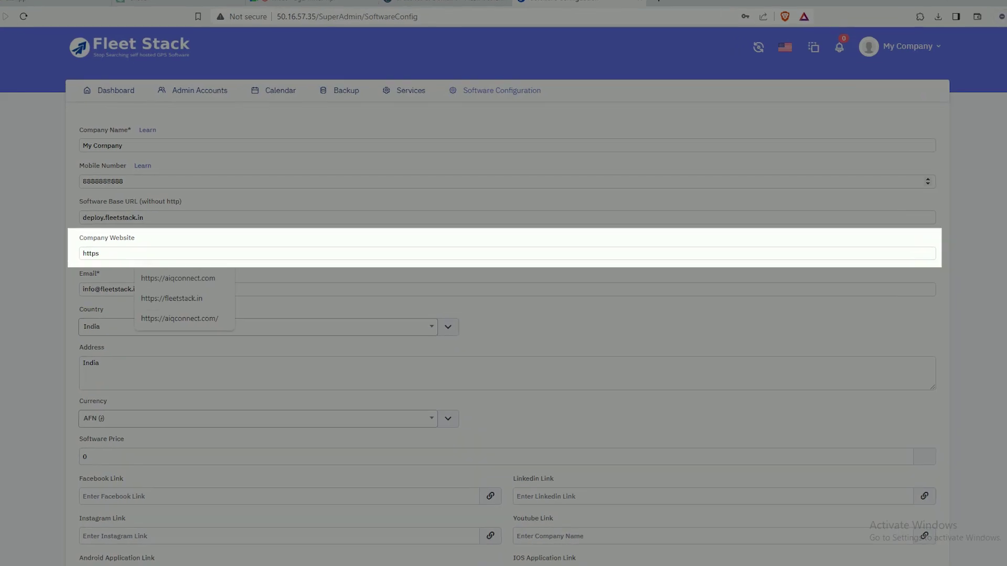
type(".in")
key("Tab")
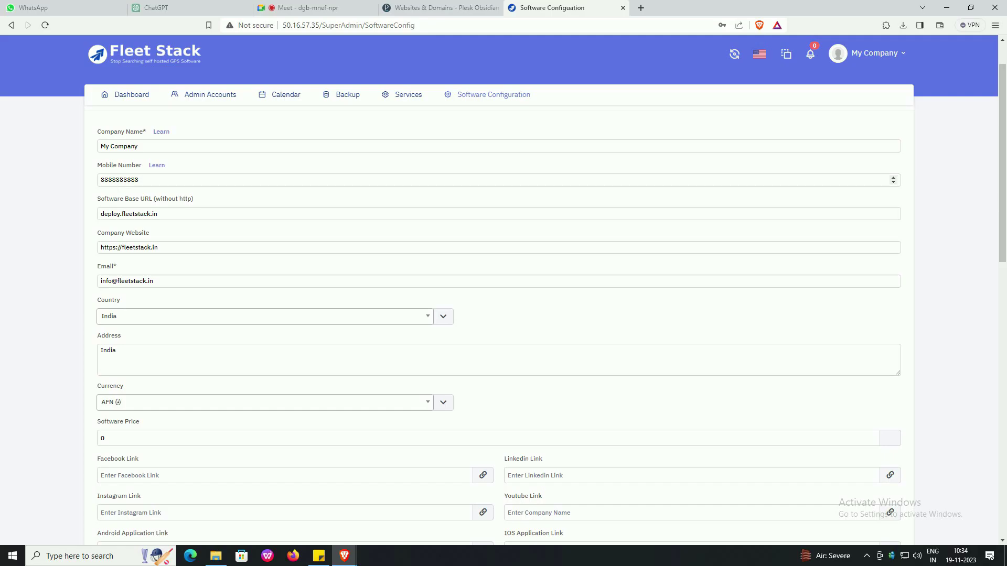
scroll(498, 315, "down", 4)
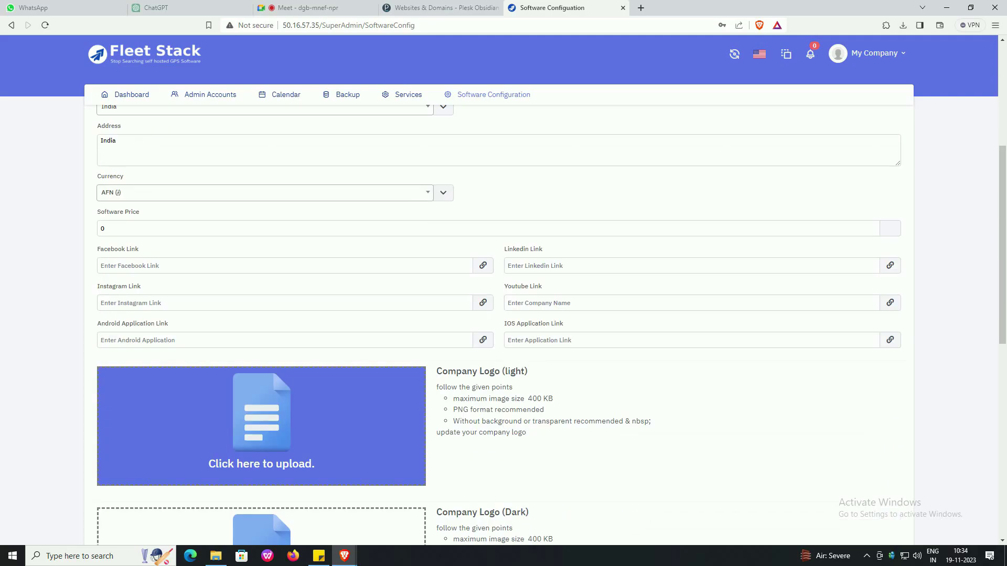
key("BackSpace")
type("4")
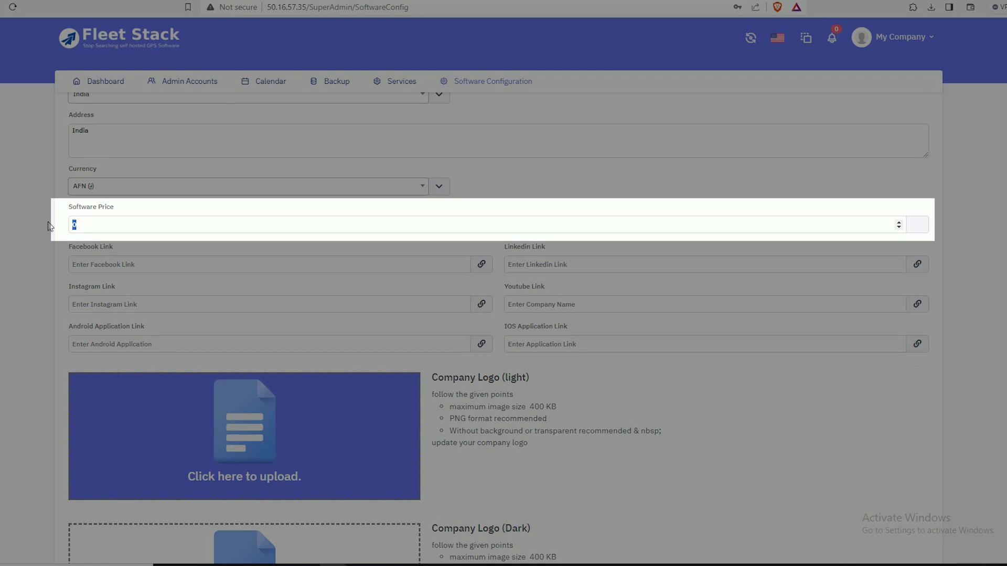
type("50")
key("Tab")
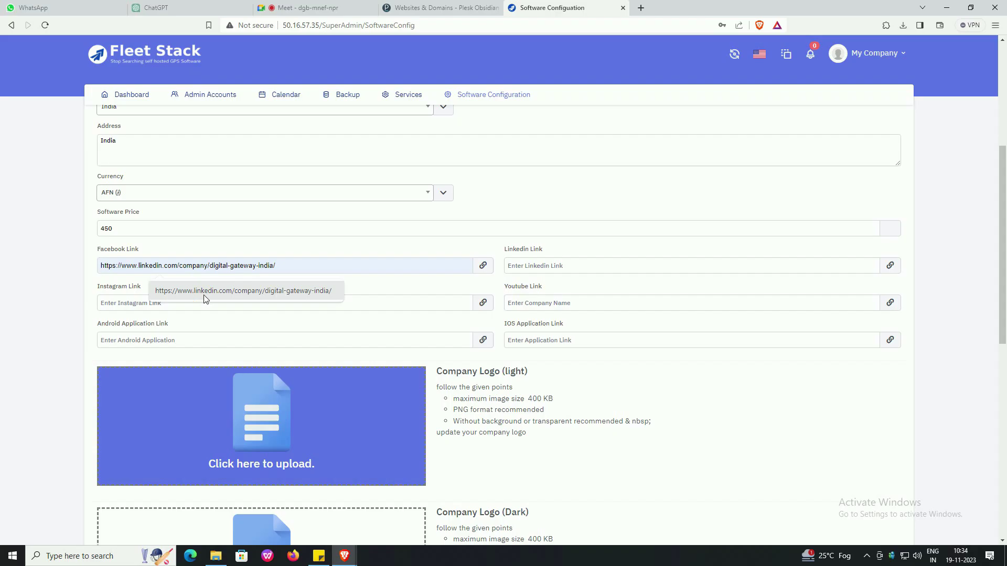
- Fill the Facebook, LinkedIn, Instagram, YouTube, Play Store and App Store links from saved suggestions
left_click(203, 293)
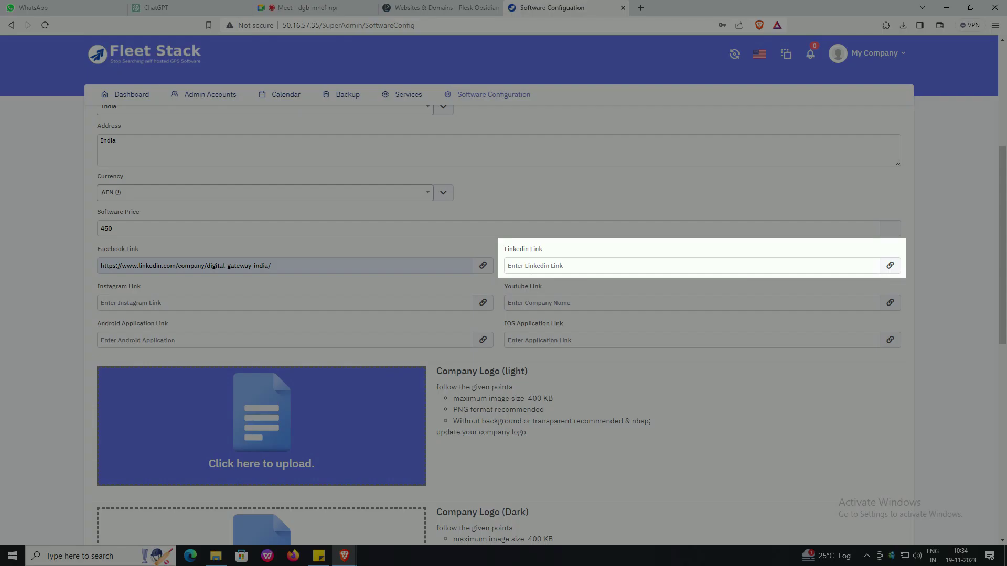
left_click(592, 266)
left_click(592, 291)
left_click(210, 302)
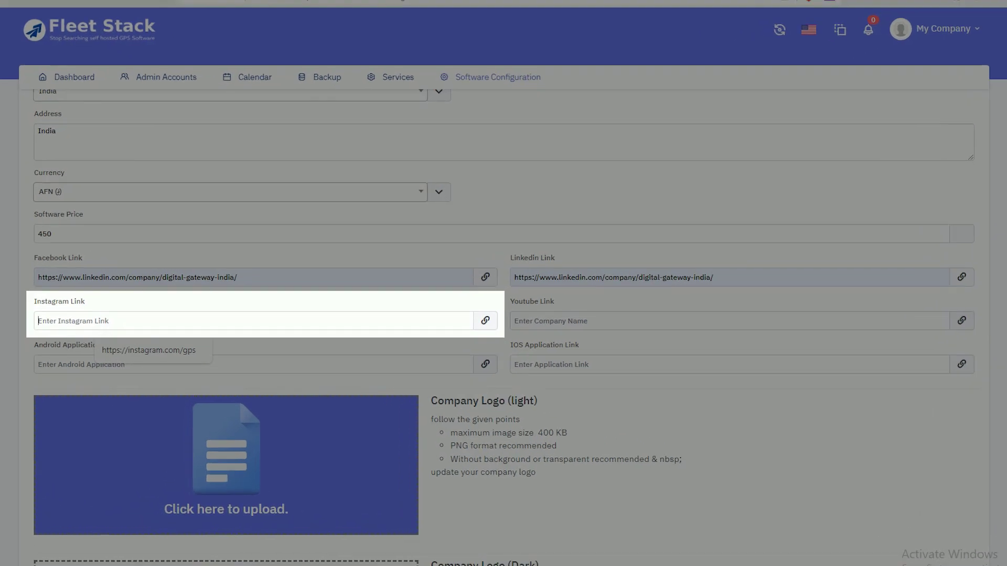
left_click(191, 327)
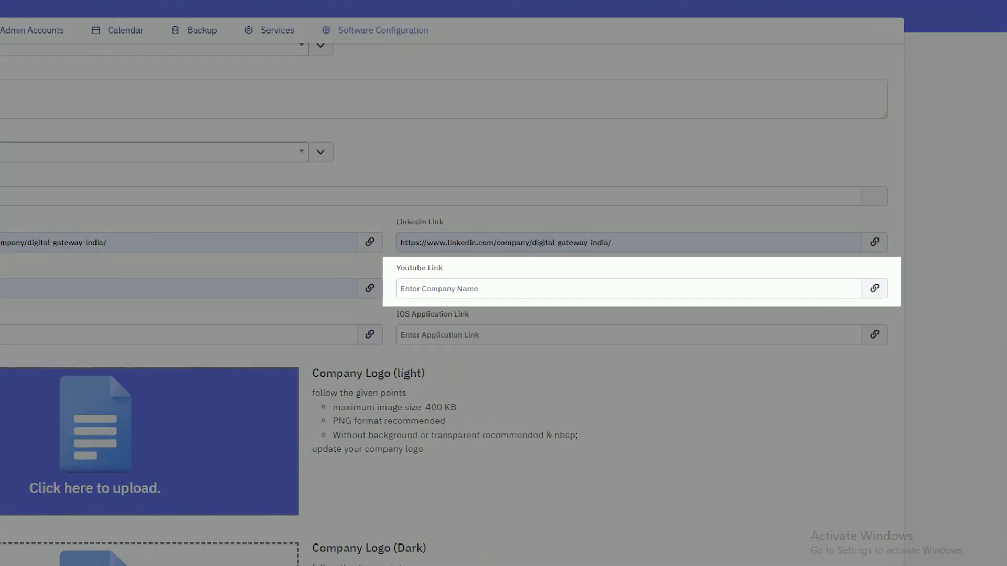
left_click(433, 292)
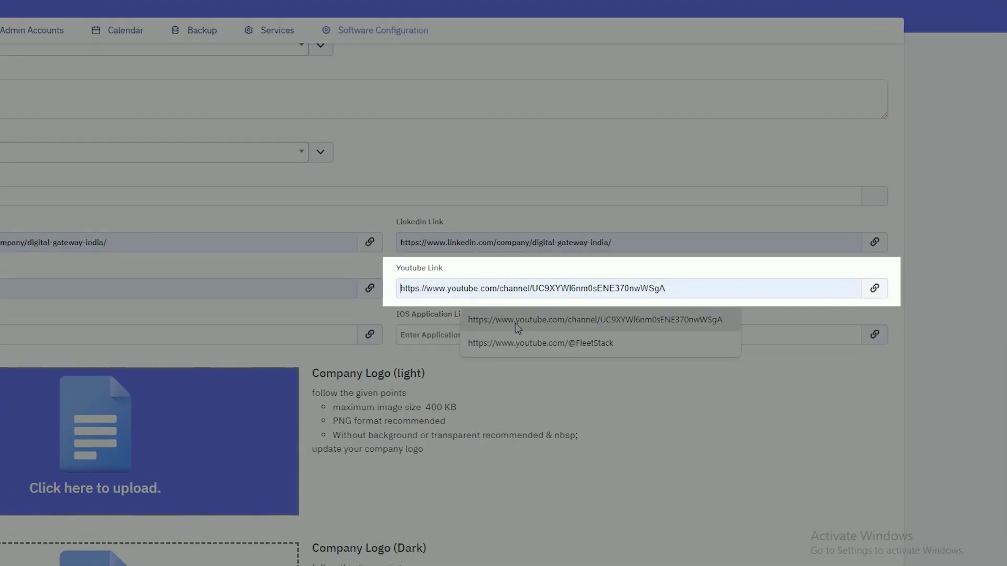
left_click(517, 319)
left_click(231, 340)
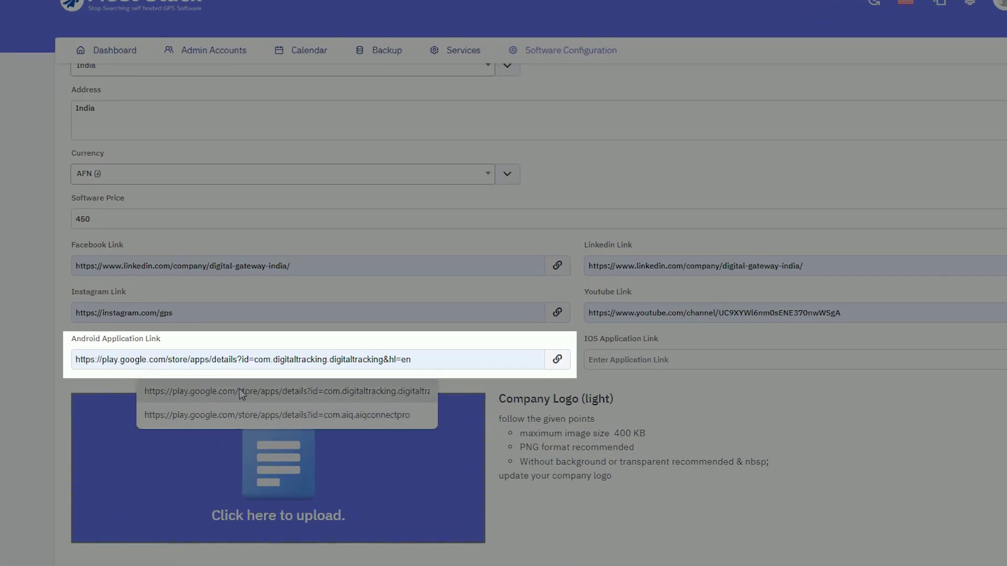
left_click(231, 362)
left_click(584, 340)
left_click(592, 369)
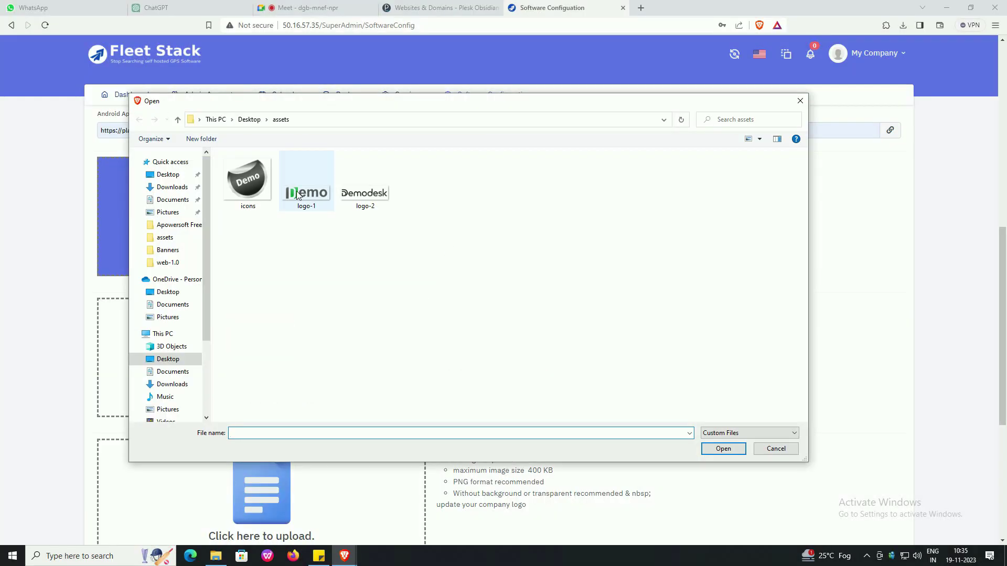
- Upload logo-2 as the light logo and logo-1 as the dark logo
left_click(365, 184)
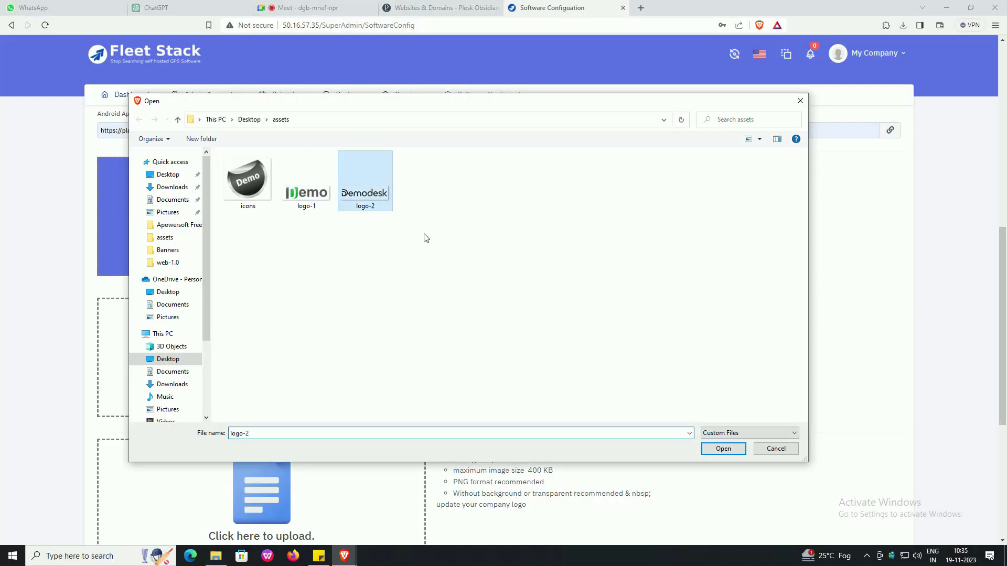
left_click(725, 449)
scroll(224, 314, "down", 1)
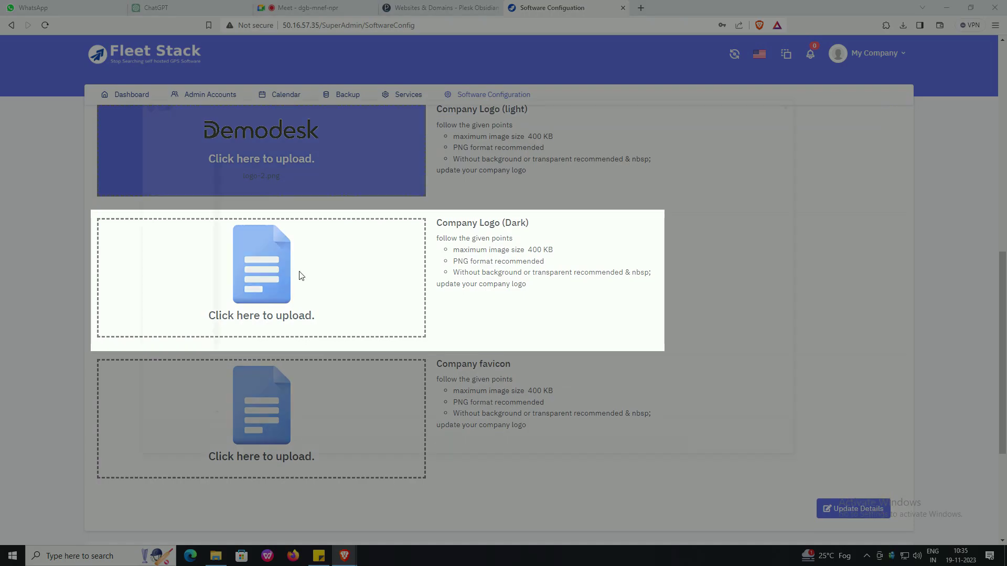
left_click(299, 275)
left_click(317, 209)
left_click(723, 449)
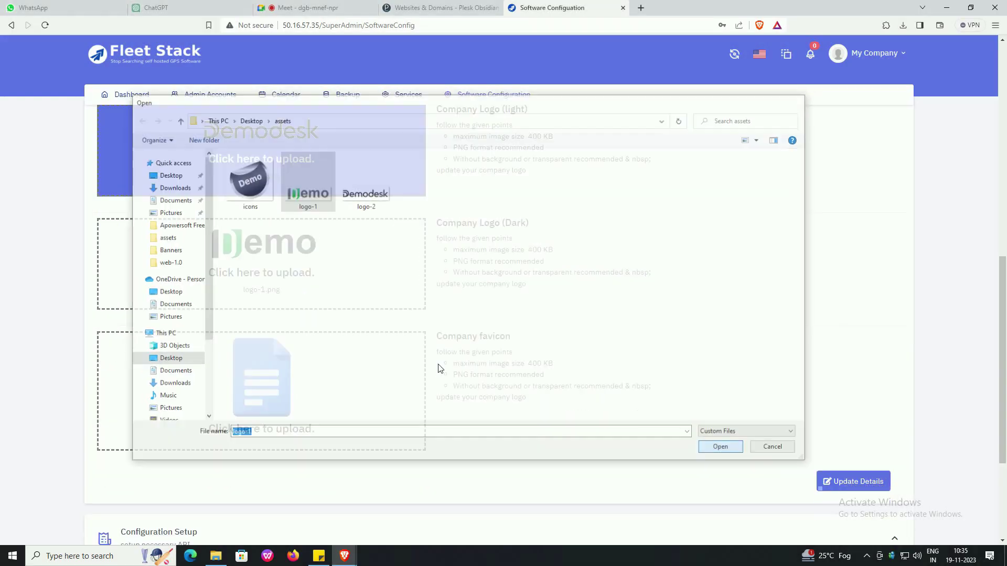
- Upload icons as the favicon and save the branding details with Update Details
left_click(261, 391)
left_click(247, 178)
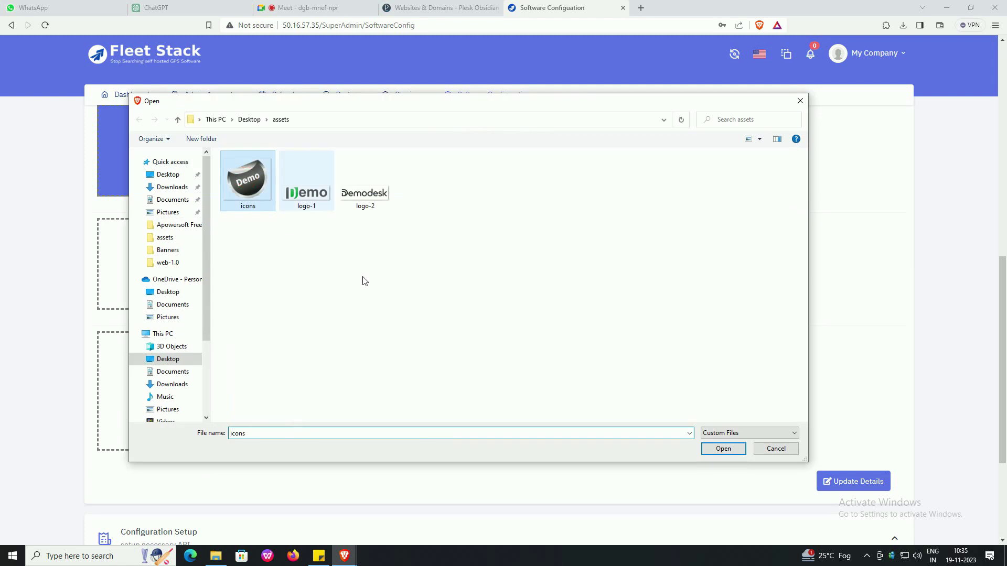
key("Return")
scroll(577, 378, "down", 4)
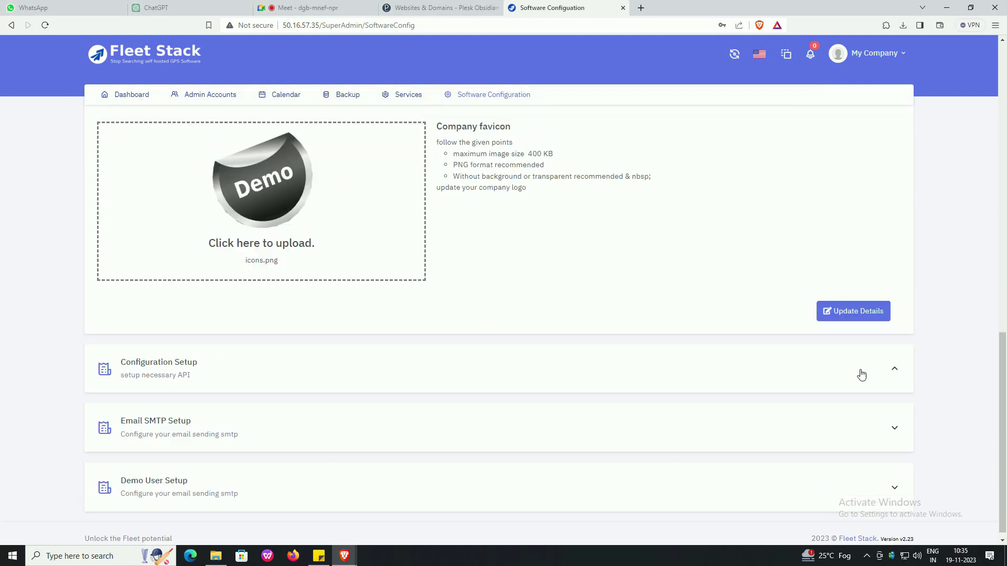
left_click(862, 311)
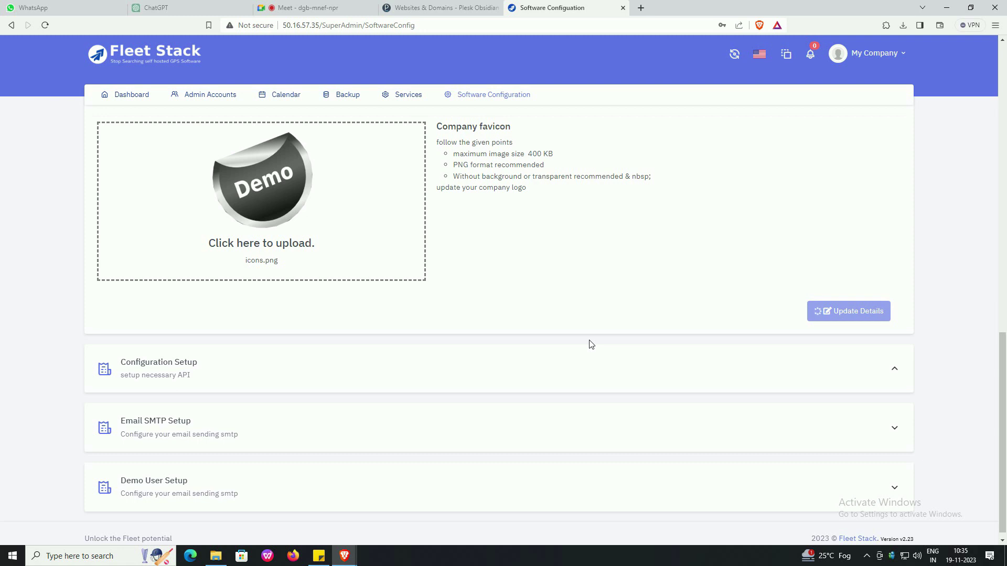
- Under Configuration Setup, fill the Google Map API key from saved suggestions, leaving the Firebase key blank
left_click(291, 357)
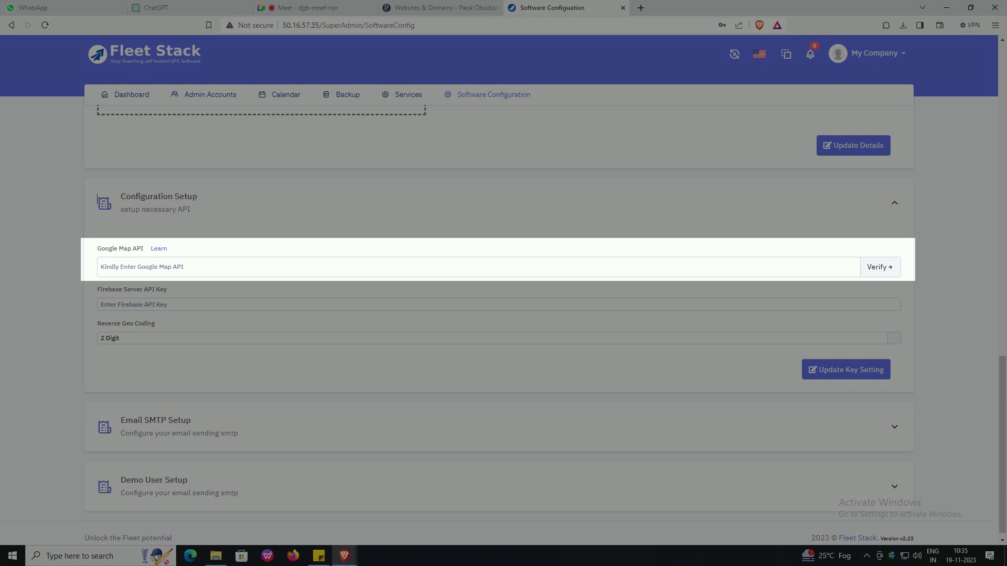
left_click(197, 267)
left_click(198, 294)
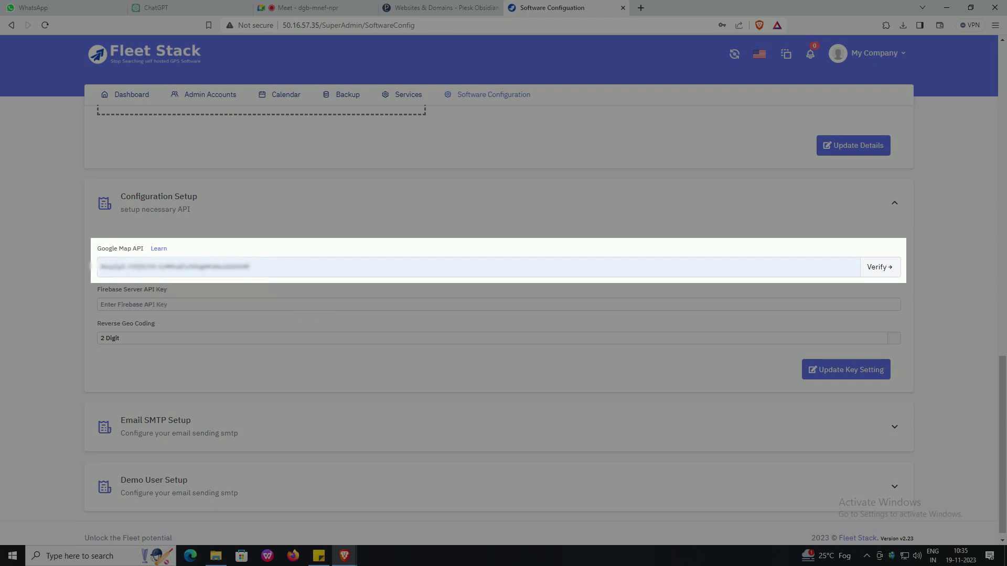
left_click(157, 304)
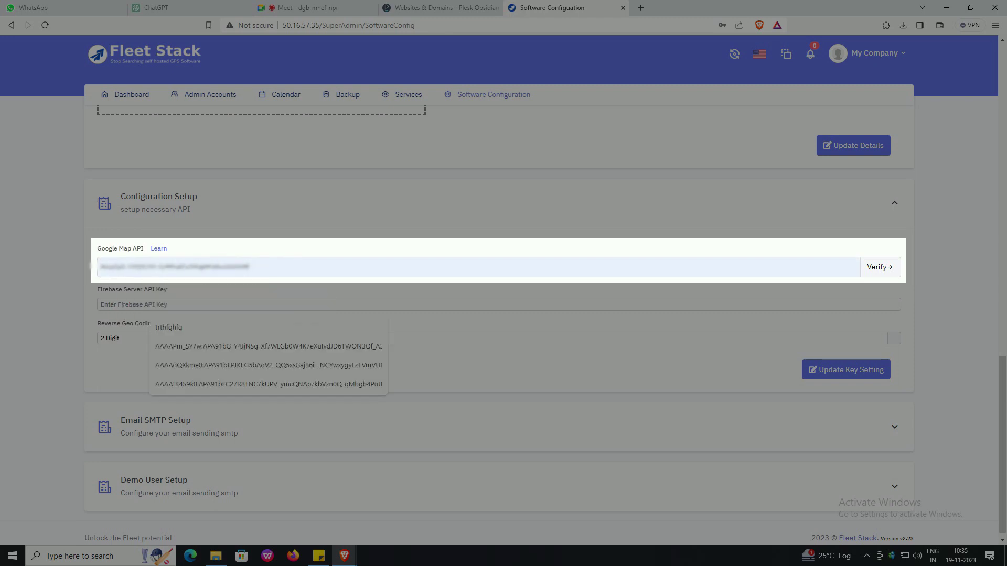
left_click(56, 326)
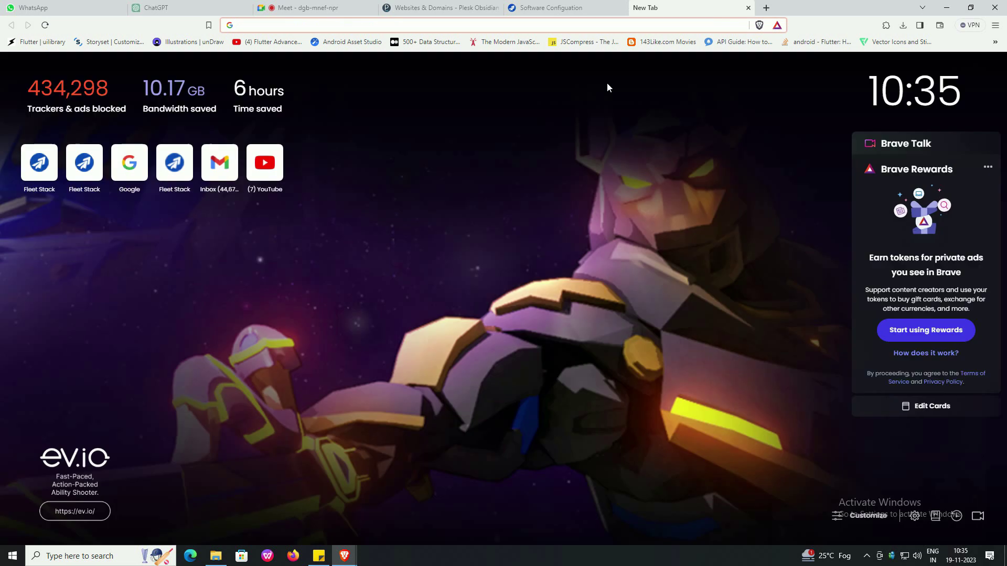
- Search the web for 'google firebase' from the address bar
type("google firebase")
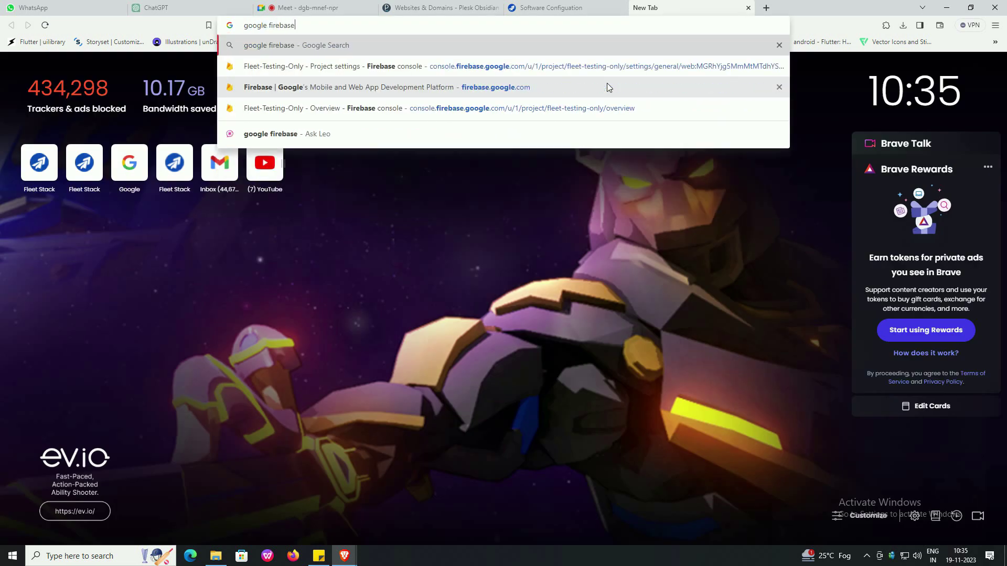
key("Return")
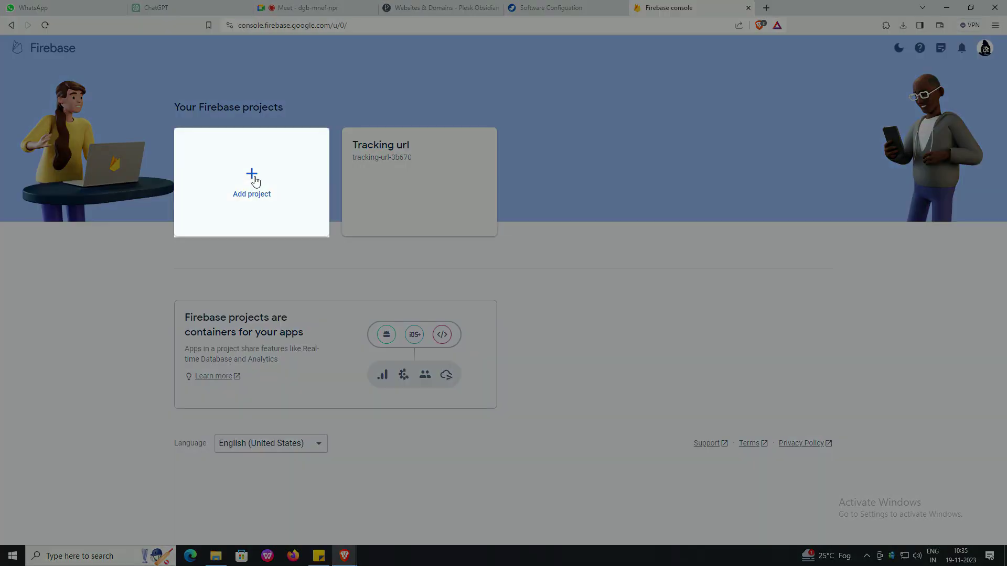
- Create a Firebase project named 'deploy-Fleetstack', accepting the terms of use
left_click(256, 181)
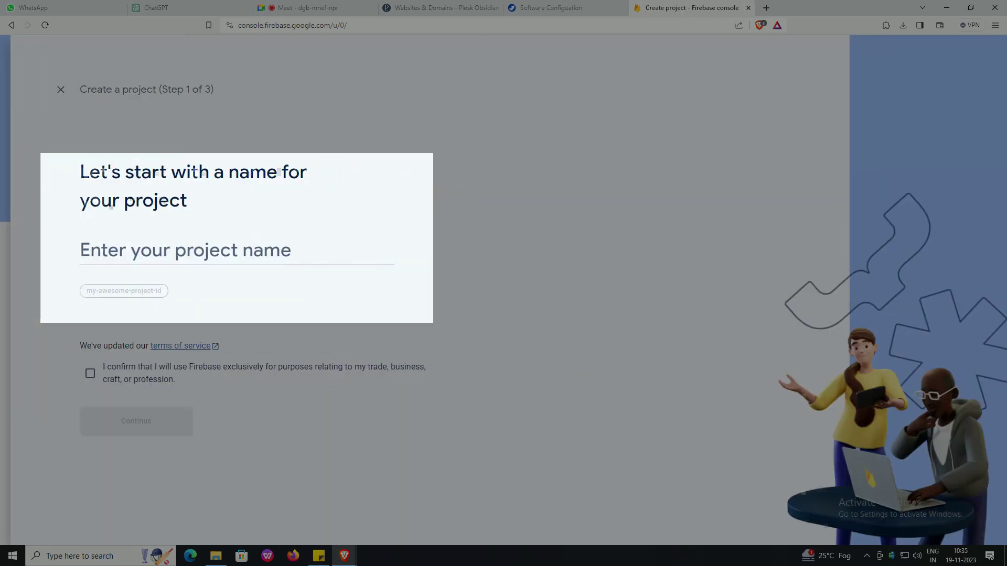
left_click(70, 250)
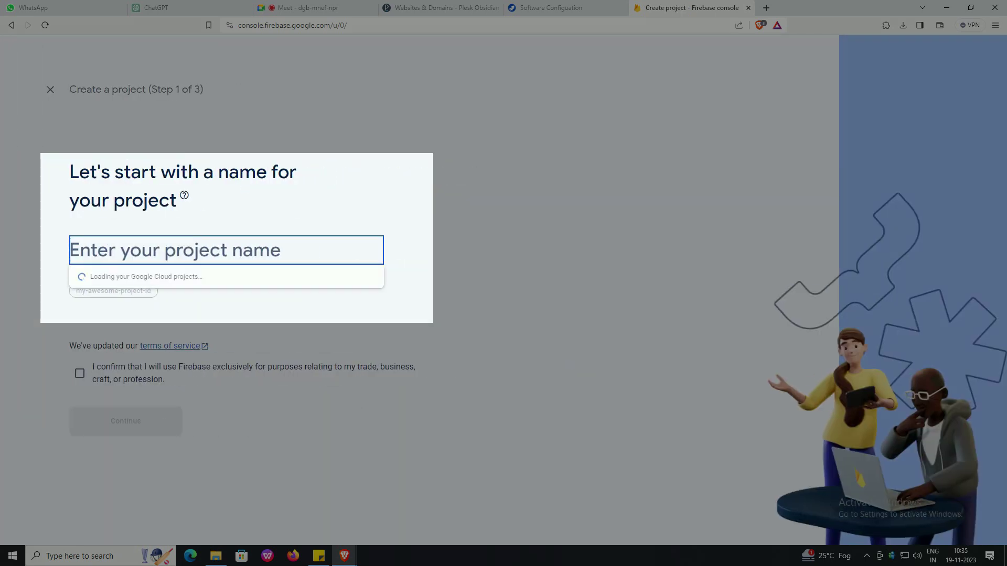
type("deploy-")
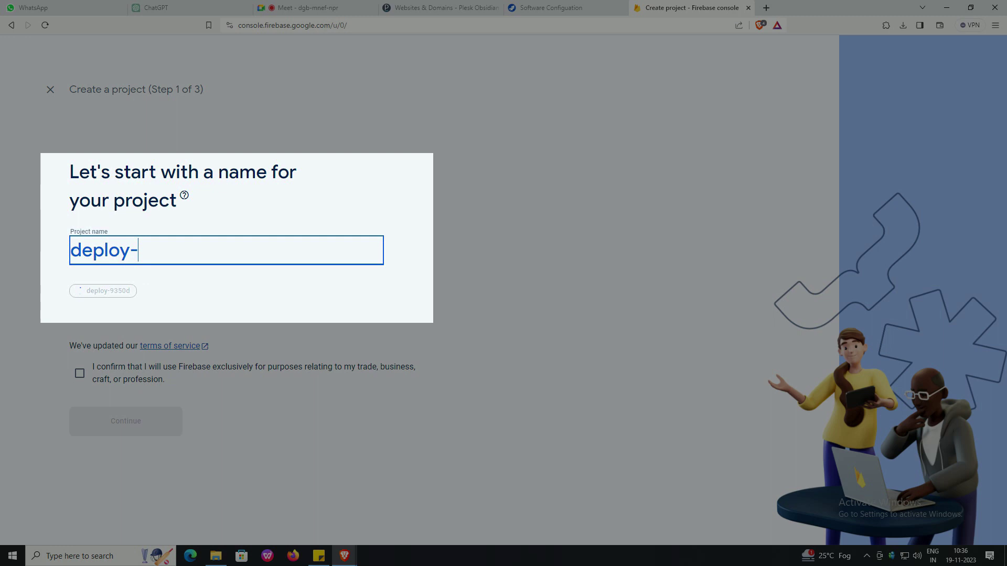
type("Fleetstack")
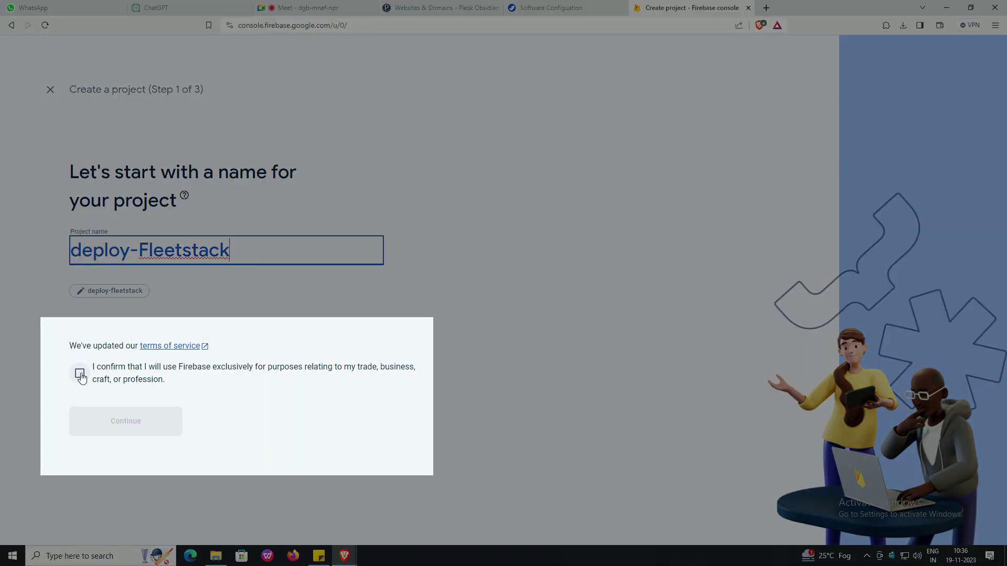
left_click(80, 374)
left_click(135, 423)
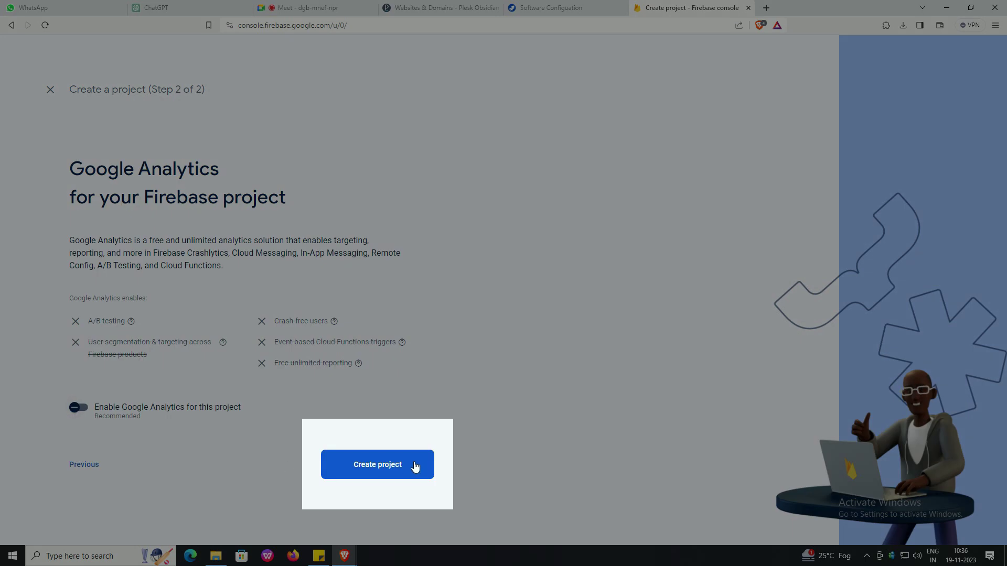
left_click(392, 466)
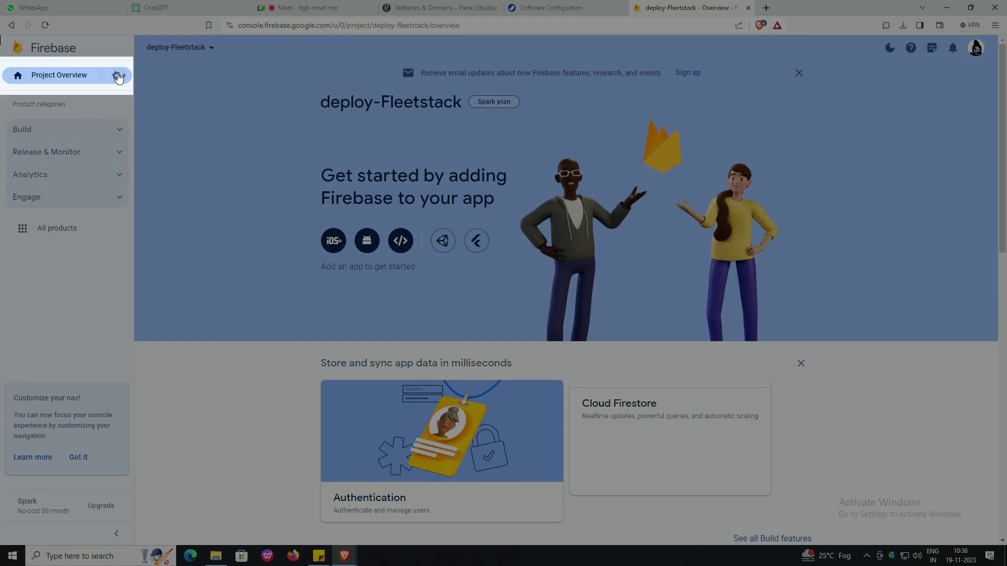
- In Project settings' Cloud Messaging tab, open the options for Cloud Messaging API (Legacy)
left_click(118, 75)
left_click(162, 81)
left_click(229, 100)
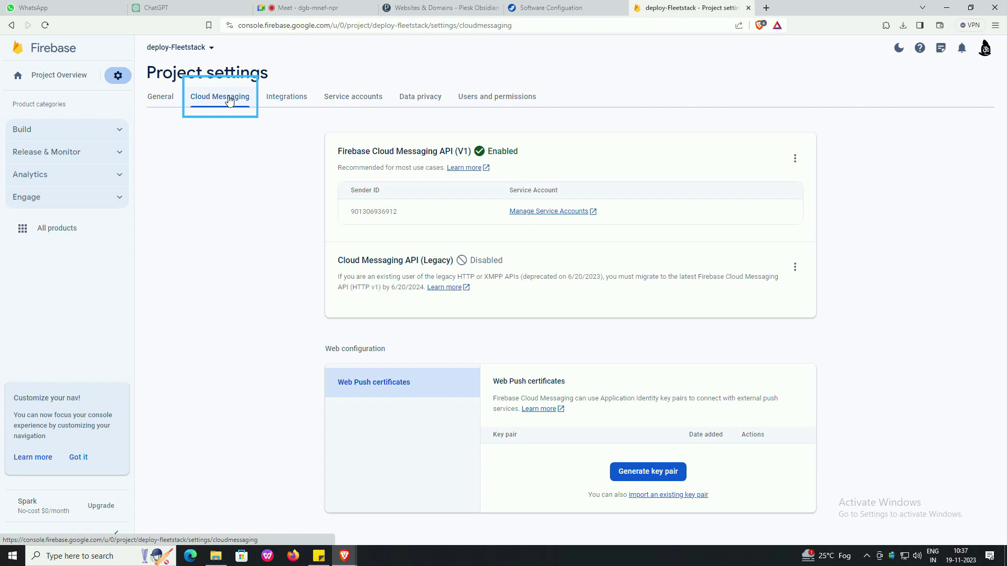
left_click(795, 267)
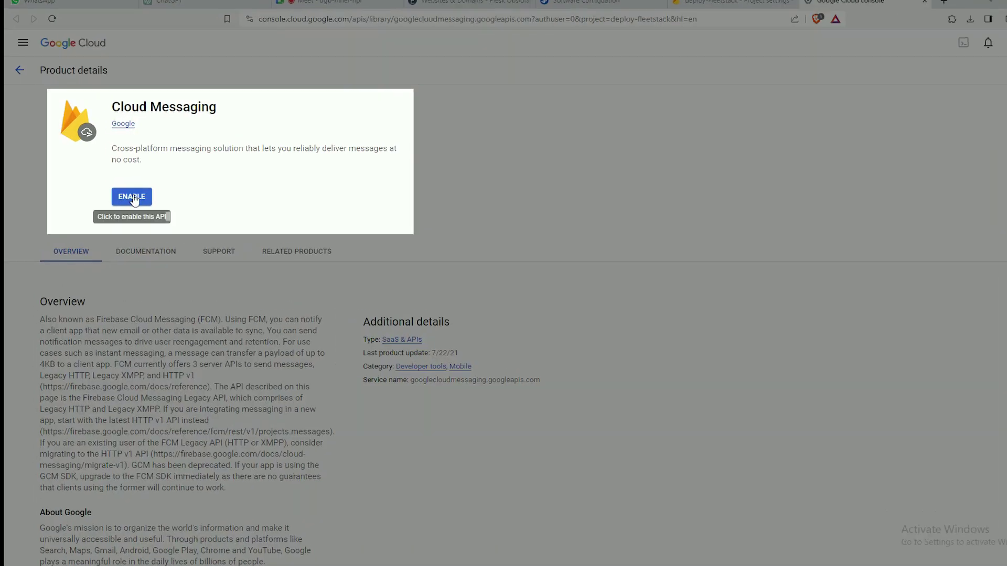
- Enable the Cloud Messaging API for the deploy-fleetstack project
left_click(120, 192)
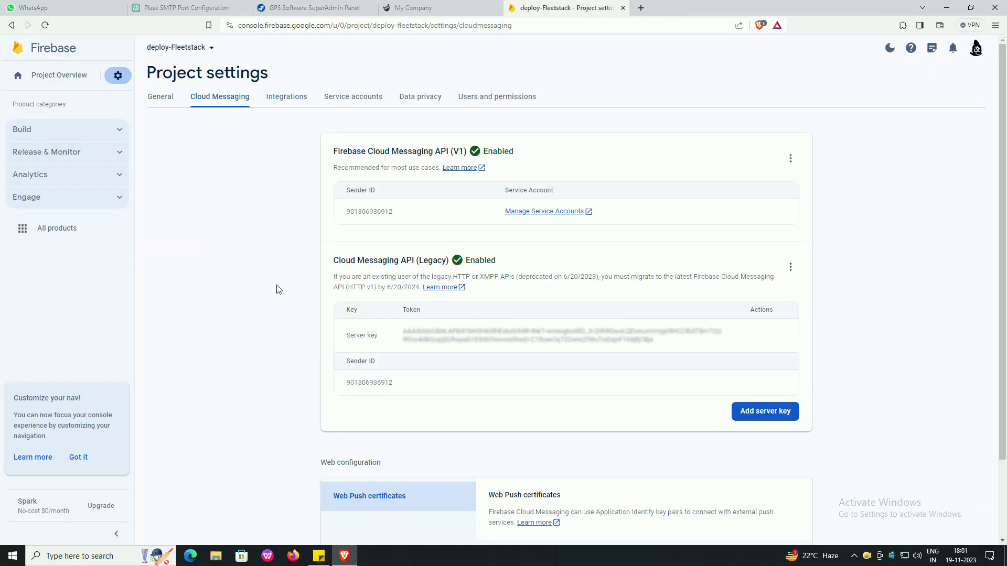
- Generate a Web Push certificate key pair and select the new key
scroll(295, 298, "down", 2)
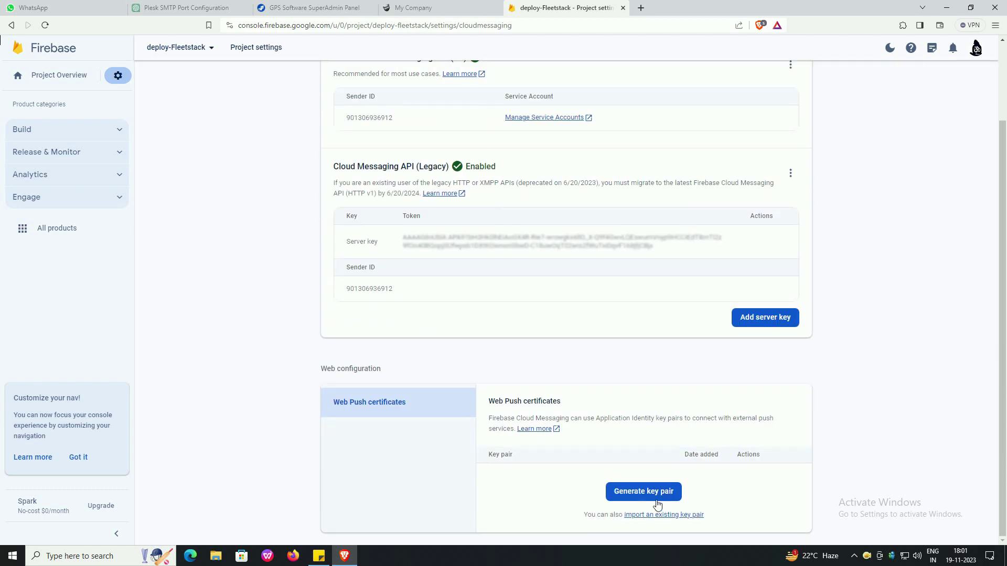
left_click(653, 497)
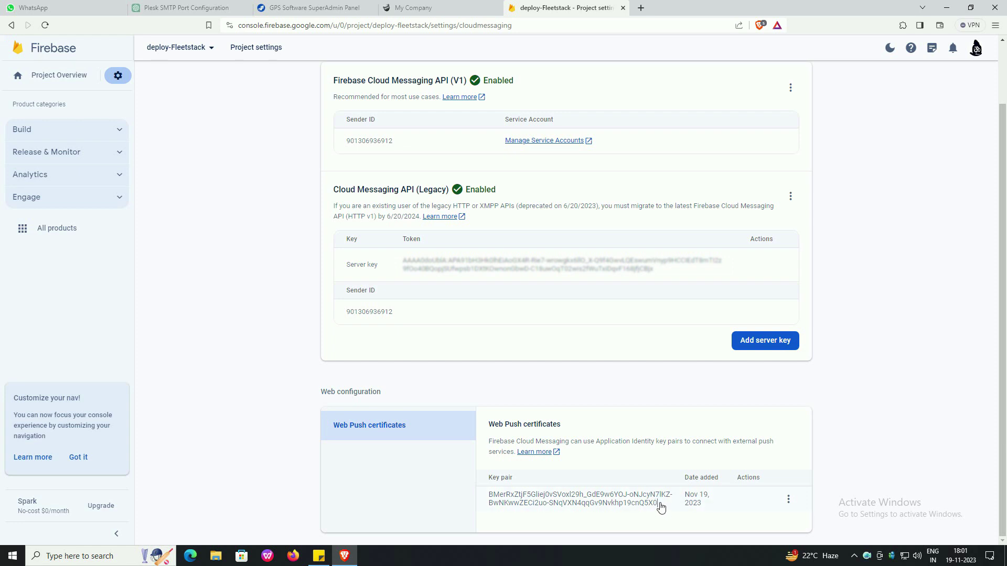
left_click_drag(660, 505, 497, 497)
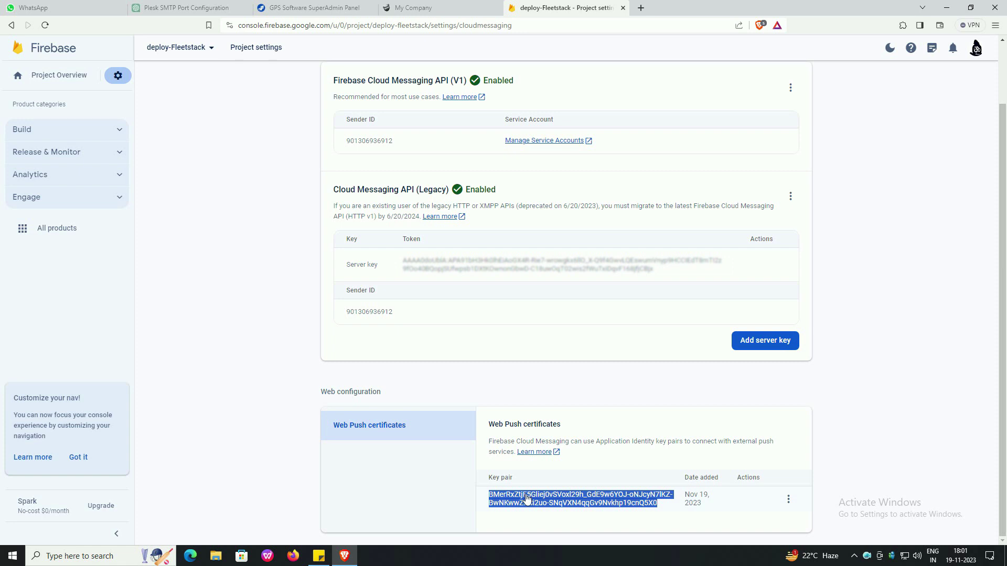
left_click(99, 555)
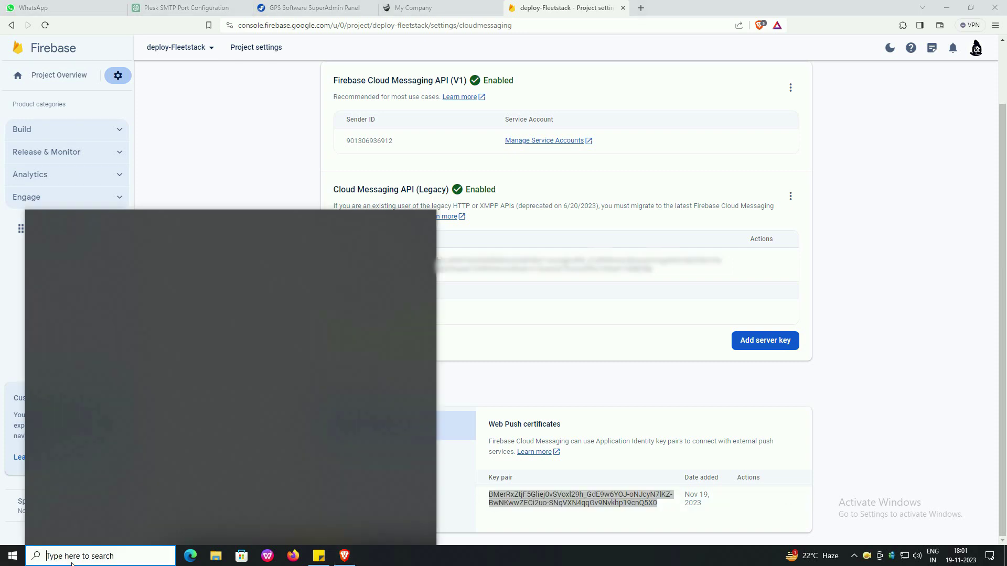
- Connect to server 50.16.57.35 via Remote Desktop Connection, accepting its certificate warning
type("re")
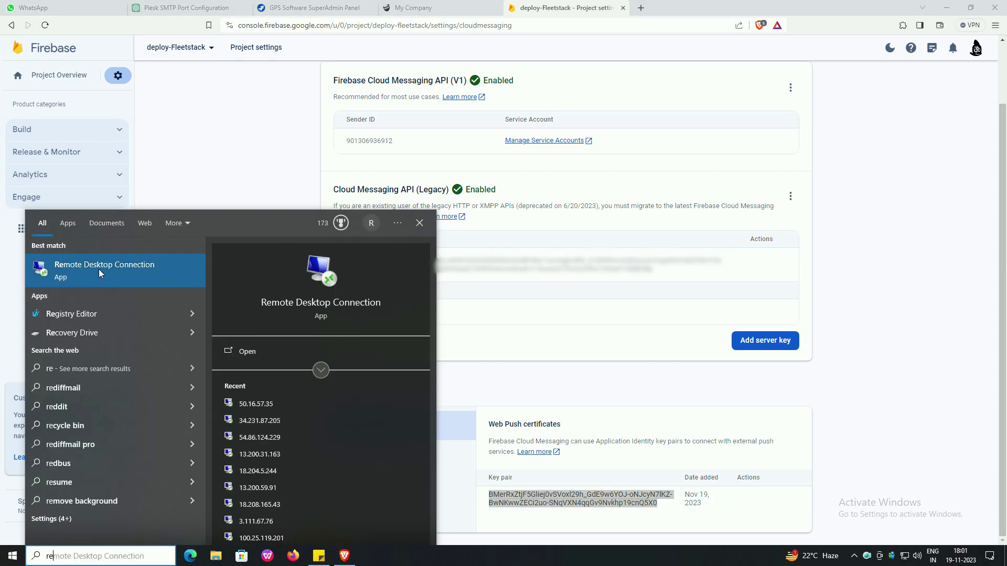
left_click(250, 404)
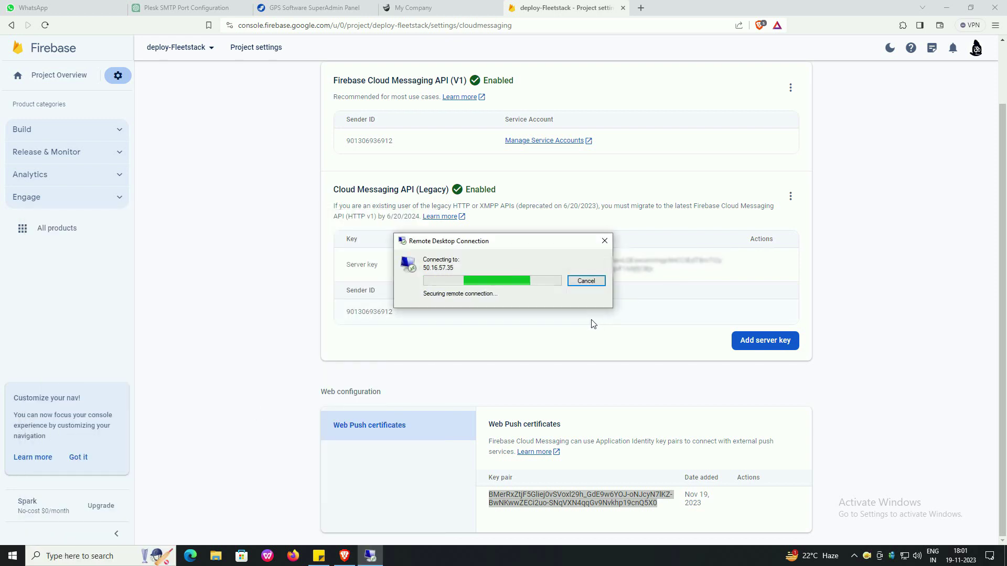
left_click(538, 362)
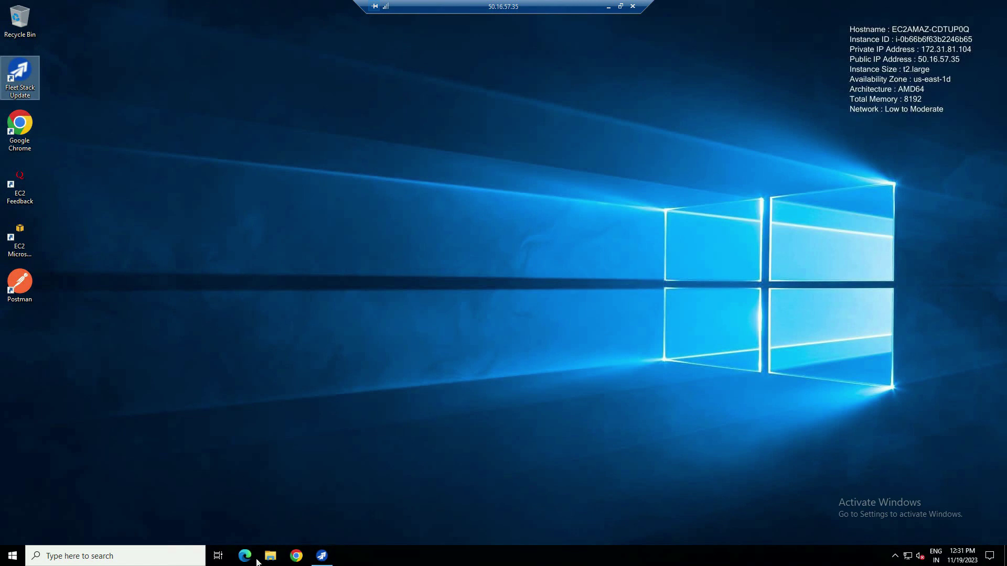
- Browse File Explorer to C:\Program Files (x86)\Aiq\FleetStack\web\wwwroot
left_click(268, 562)
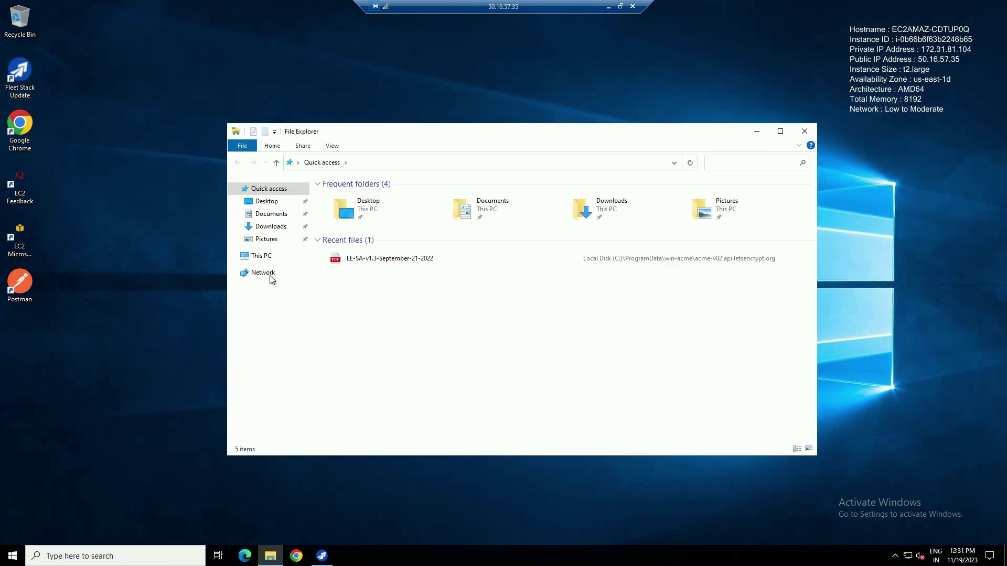
left_click(262, 256)
double_click(347, 303)
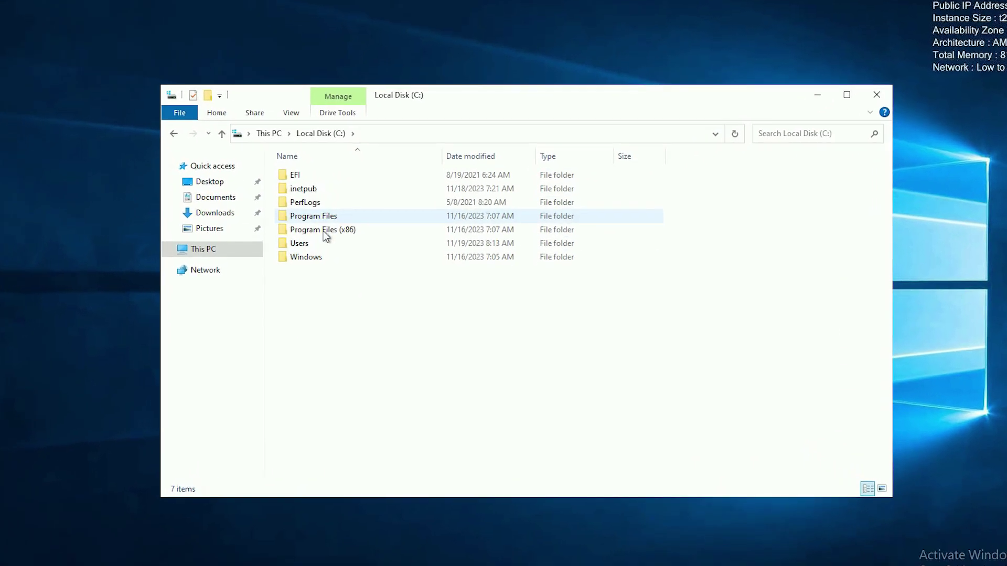
left_click(344, 237)
double_click(323, 232)
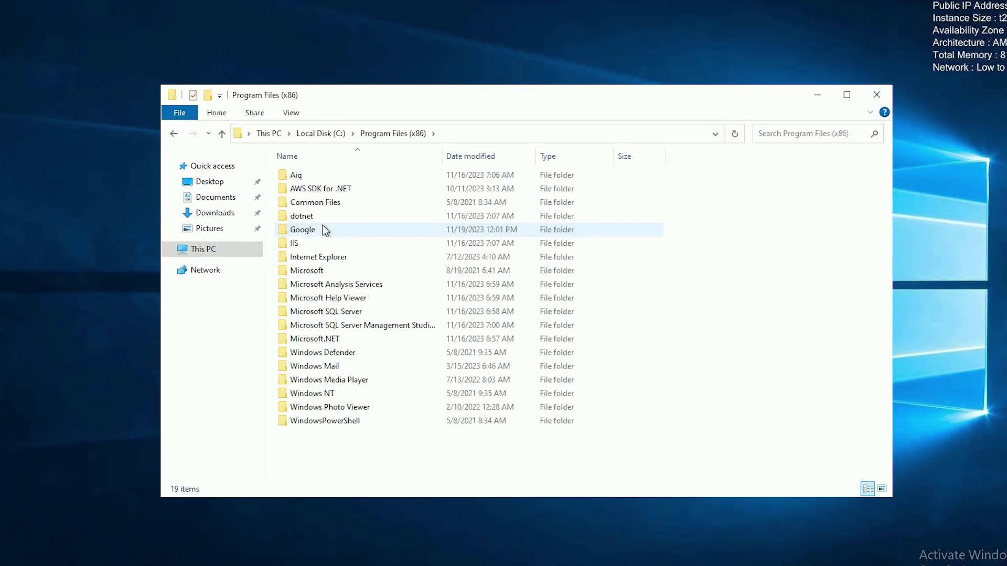
double_click(301, 176)
double_click(301, 176)
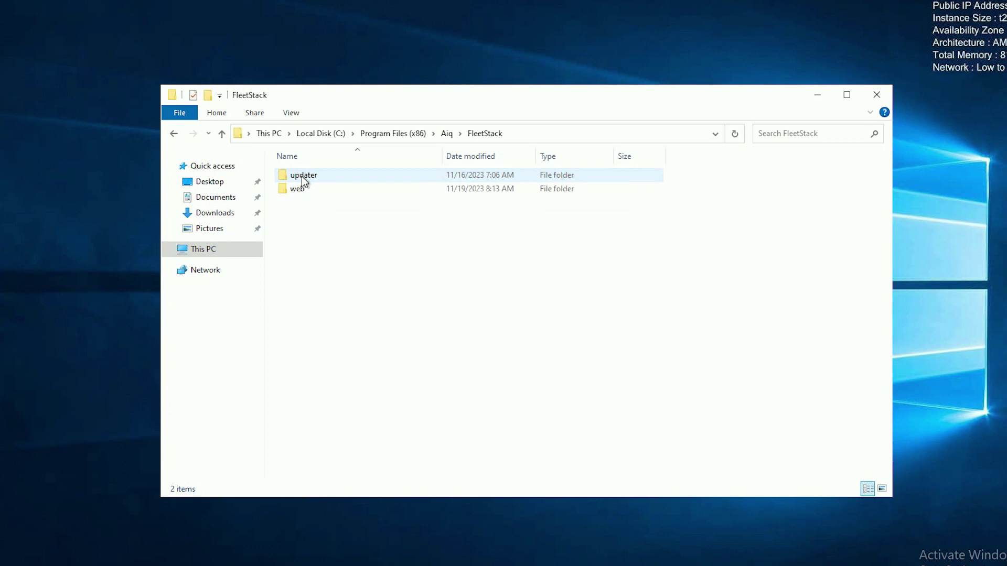
double_click(299, 191)
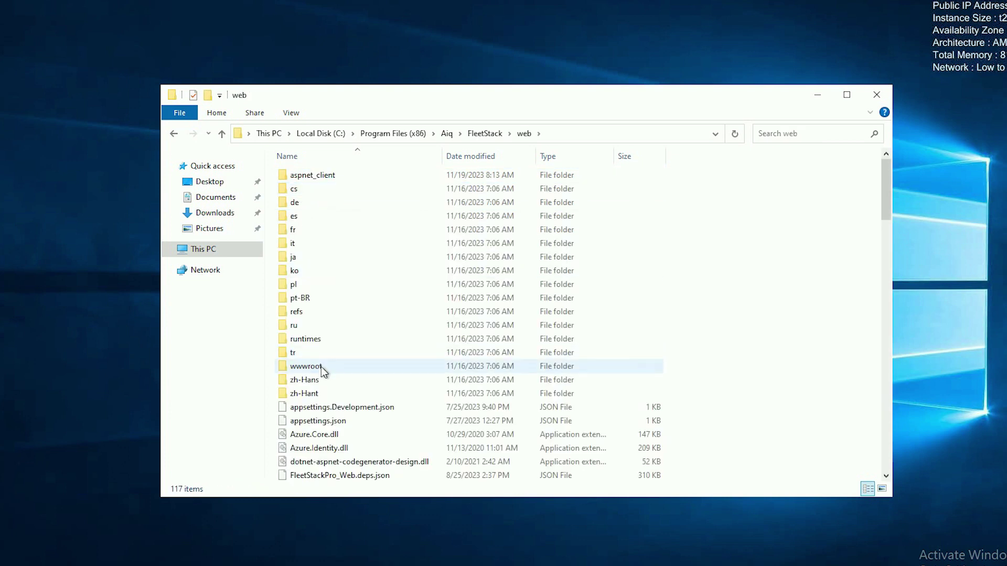
double_click(321, 366)
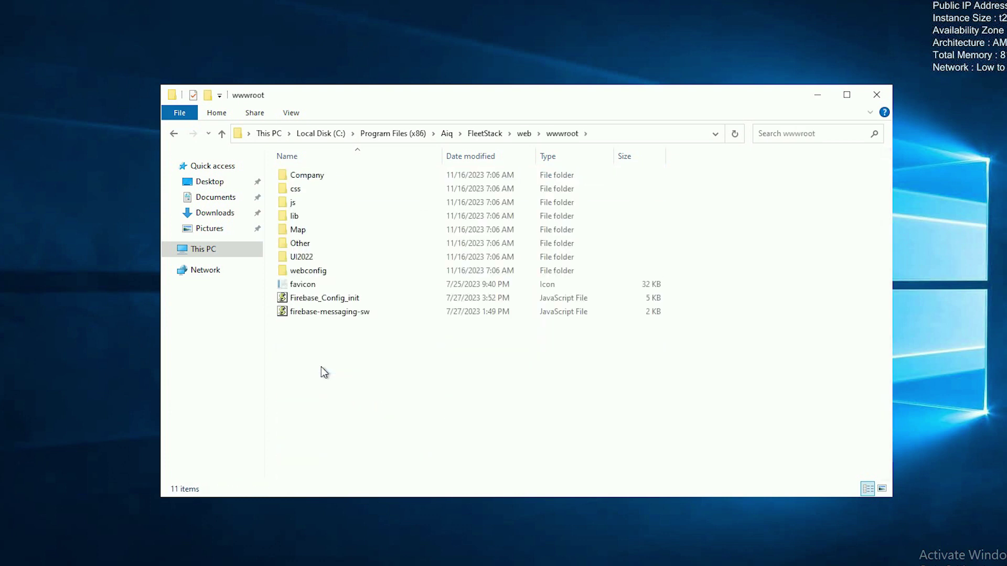
- Select Firebase_Config_init and firebase-messaging-sw, then search for Sublime Text
left_click(325, 299)
left_click(325, 313, "shift")
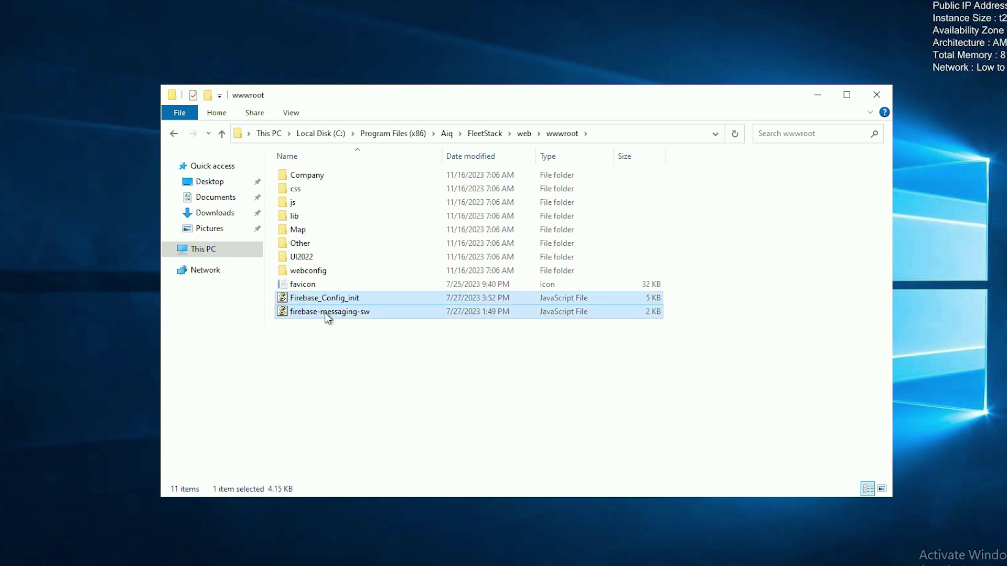
key("super")
type("sub")
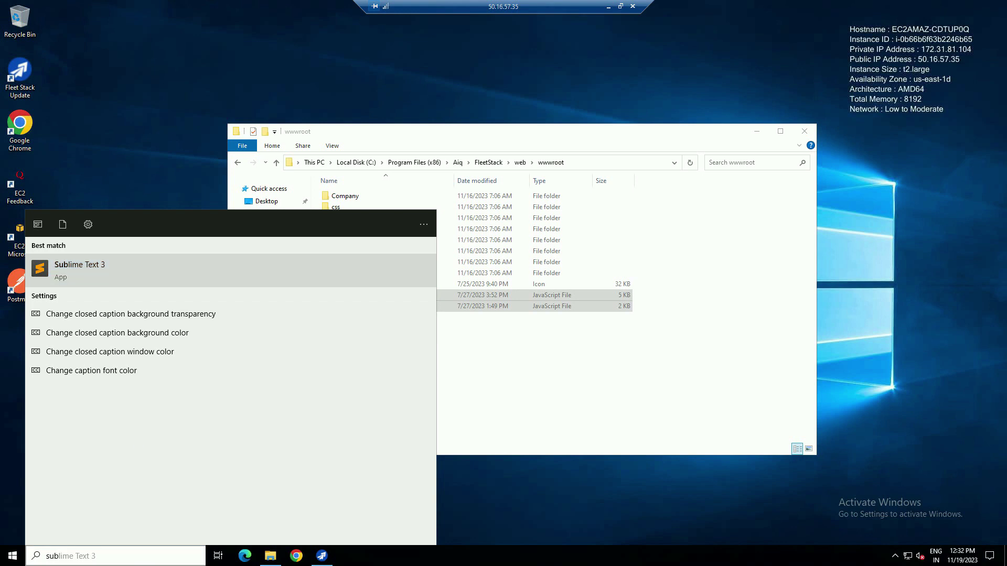
- Open both Firebase JS files in a maximized Sublime Text 3 window
key("Escape")
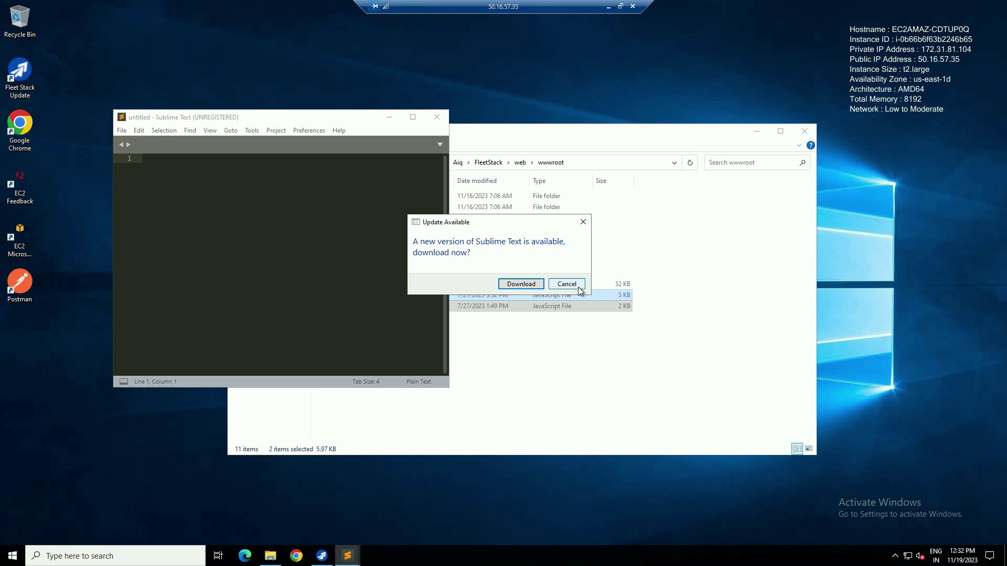
left_click(567, 284)
left_click_drag(482, 300, 298, 303)
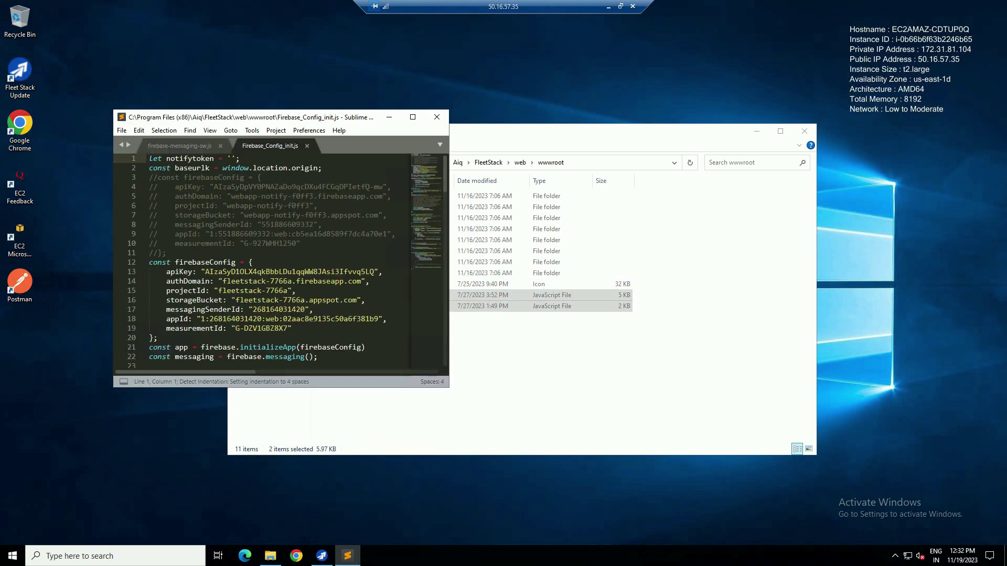
left_click(412, 117)
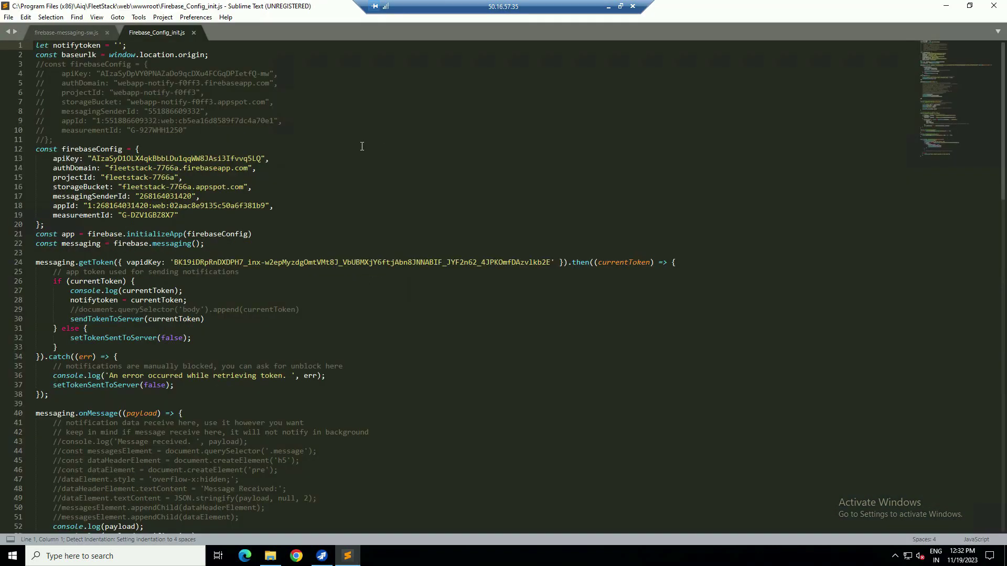
left_click(64, 32)
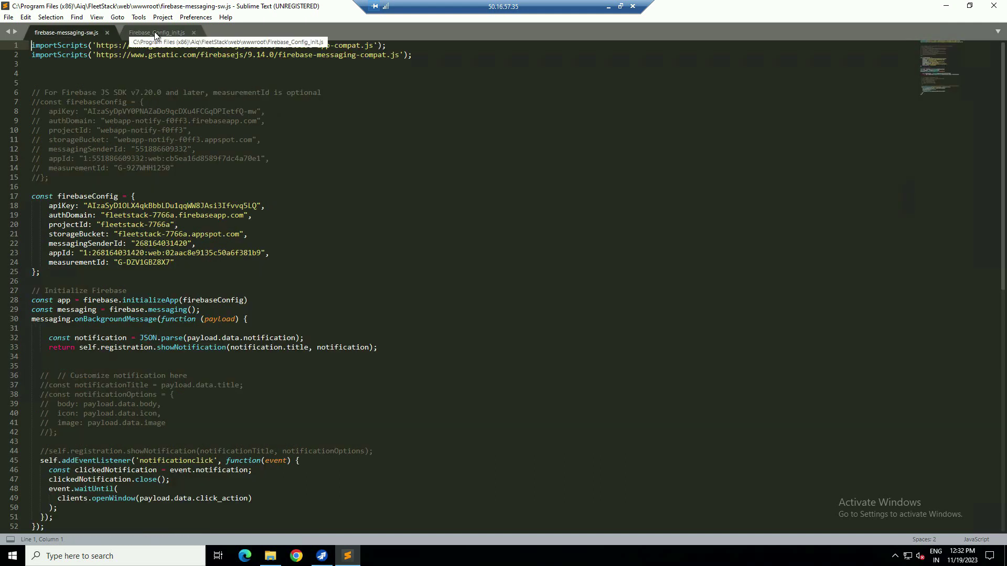
- Paste the new Web Push key over the vapidKey on line 24 of Firebase_Config_init.js
left_click(154, 32)
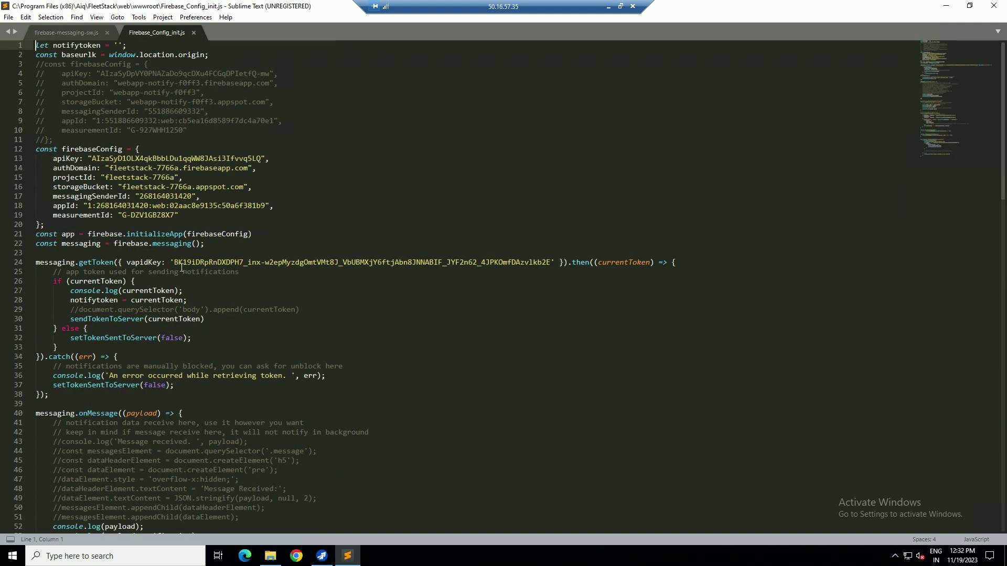
left_click_drag(173, 262, 556, 266)
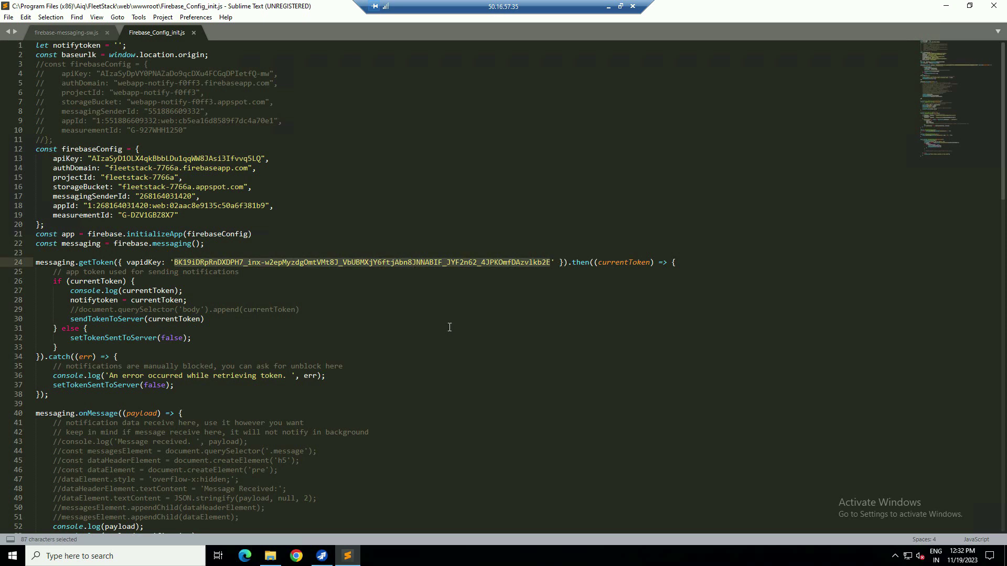
type("BMerRxZtjF5Gliej0vSVox129h_GdE9w6YOJ-oNJcyN7lKZ-BwNKwwZECi2uo-SNqVXN4qqGv9Nvkhp19cnQ5X0")
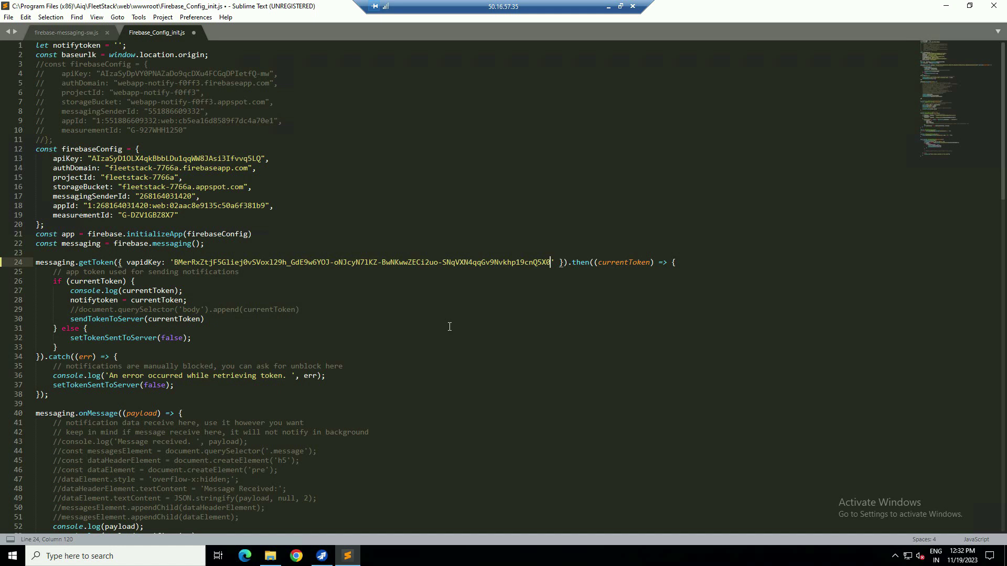
left_click(610, 10)
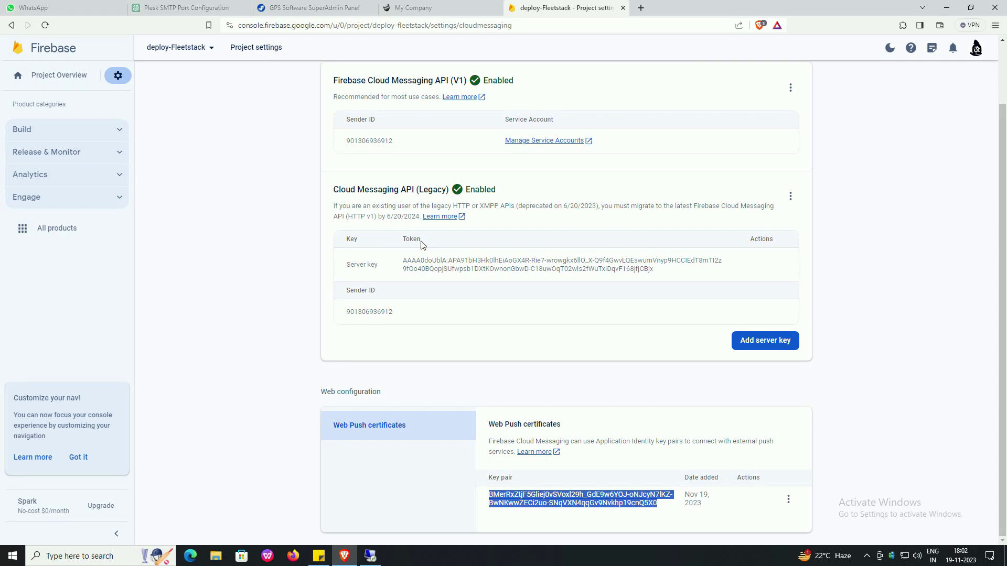
- Register a web app nicknamed 'deploy fleetstack' from the Project Overview page
left_click(62, 76)
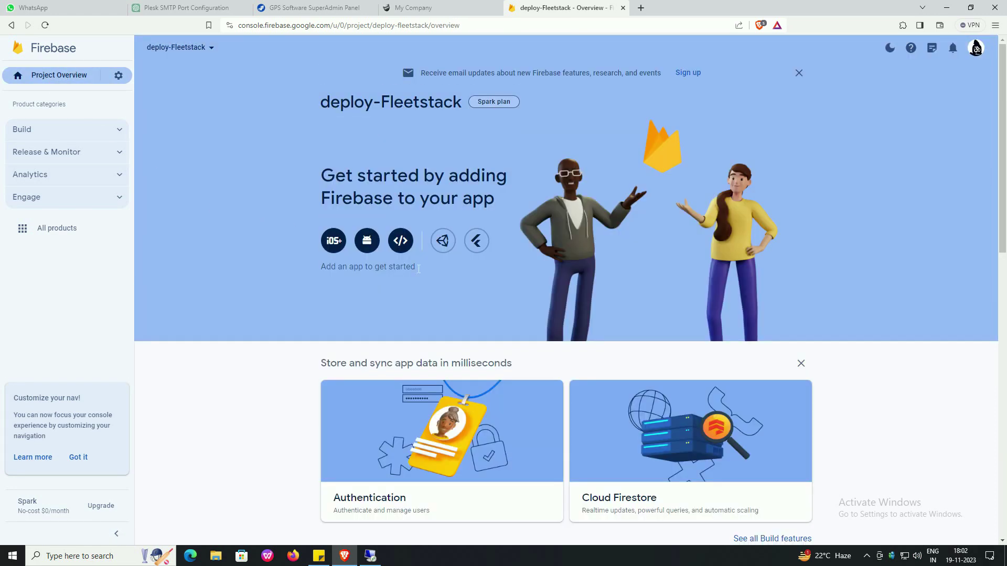
left_click(400, 240)
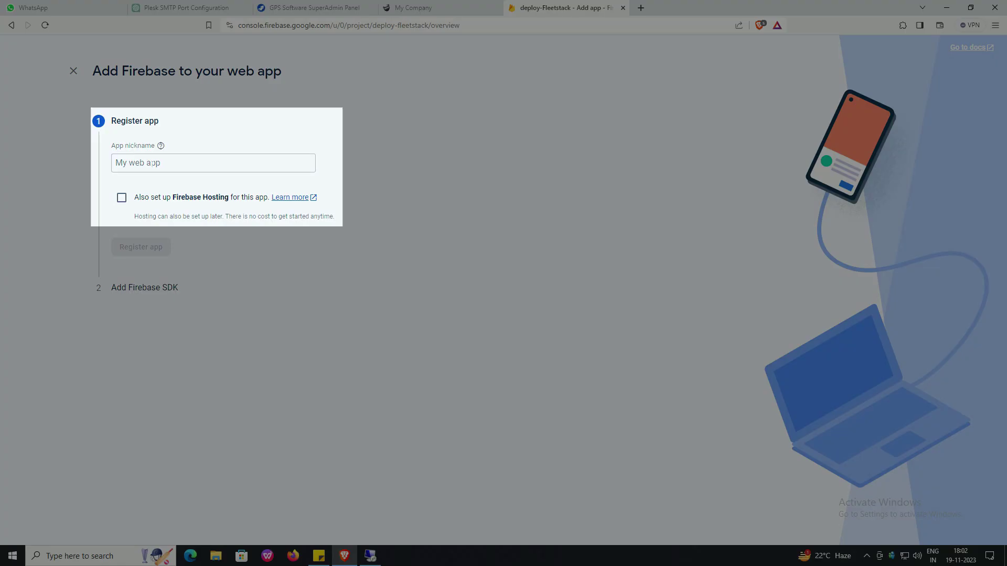
left_click(151, 163)
type("deploy fleetstack")
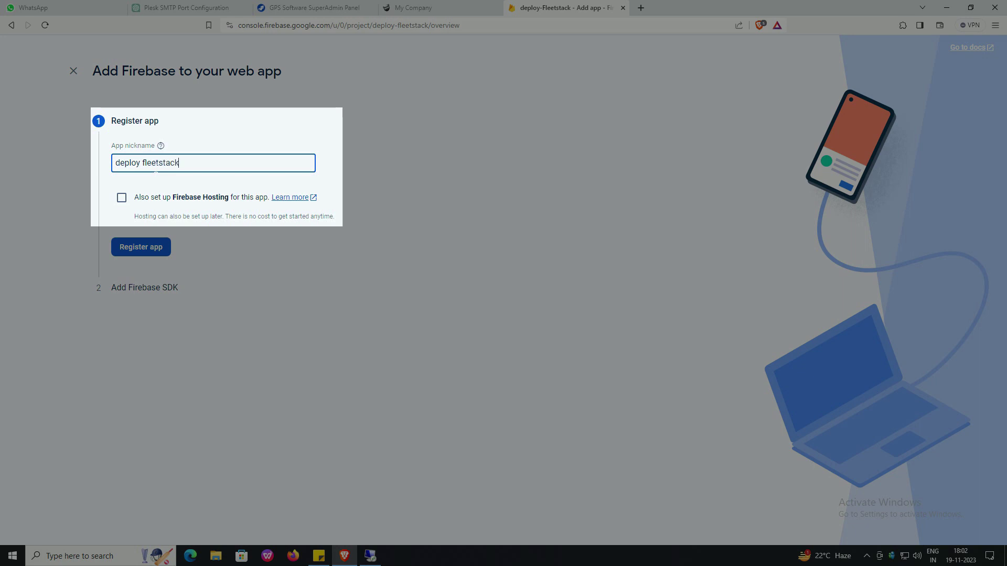
left_click(140, 247)
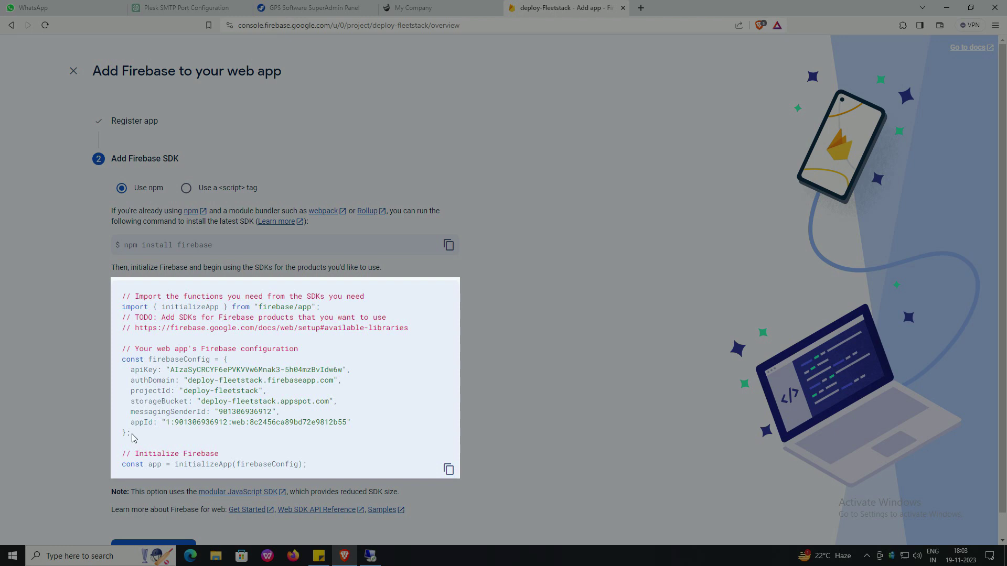
- Copy the generated firebaseConfig block and continue back to the console
left_click_drag(130, 433, 114, 361)
key("ctrl+c")
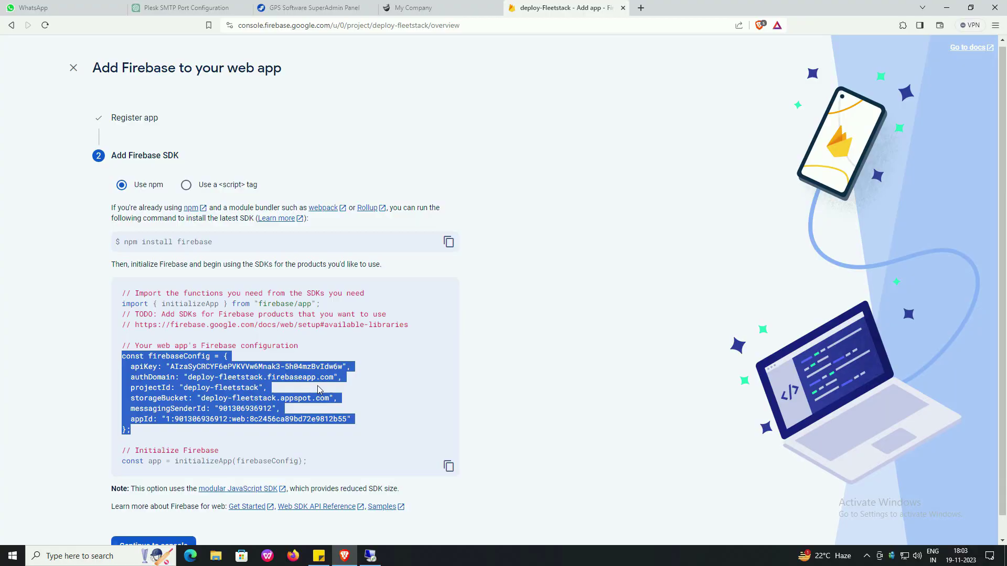
scroll(321, 390, "down", 1)
left_click(147, 527)
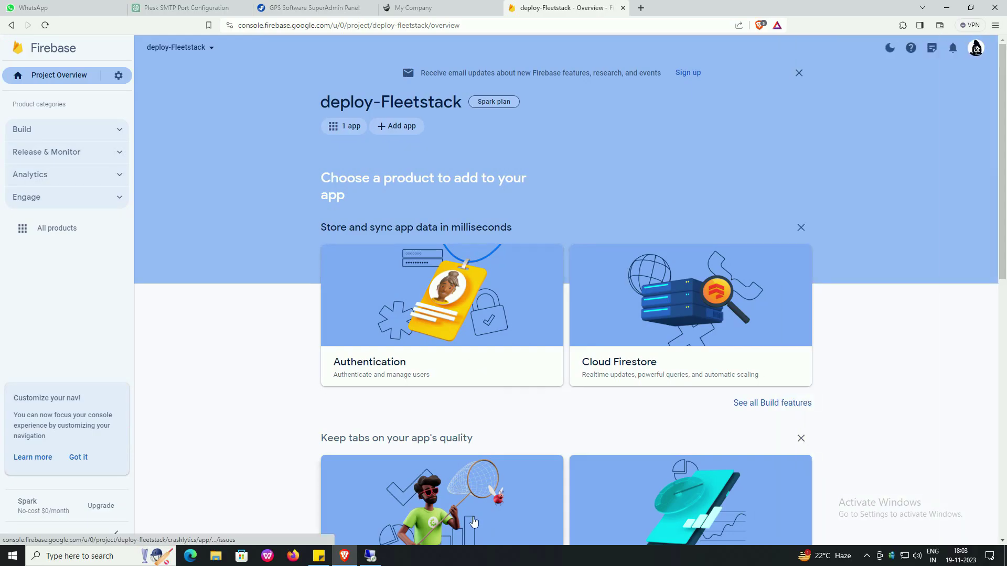
left_click(372, 557)
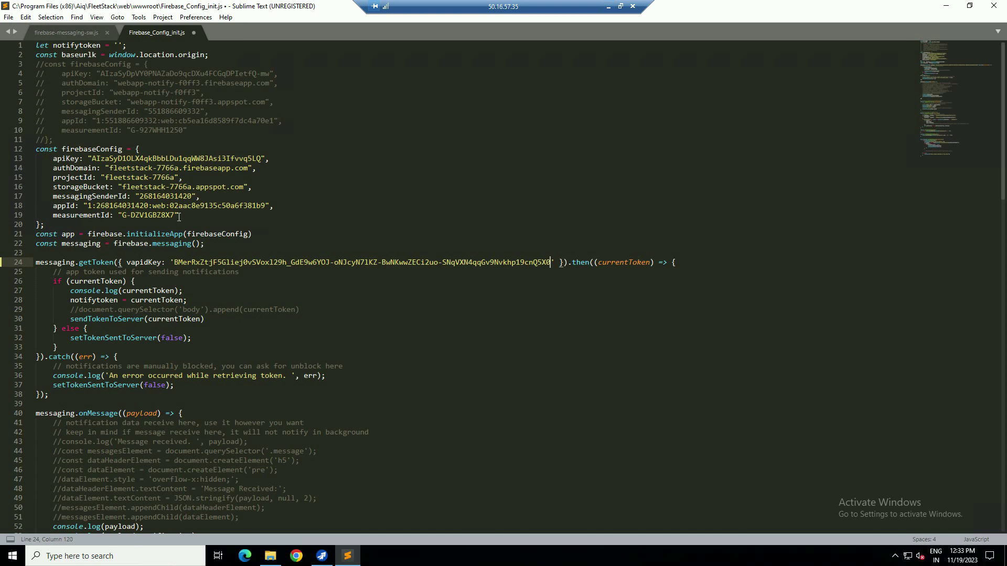
- Replace the firebaseConfig blocks in both Firebase scripts with the deploy-fleetstack config and save
left_click_drag(50, 228, 29, 156)
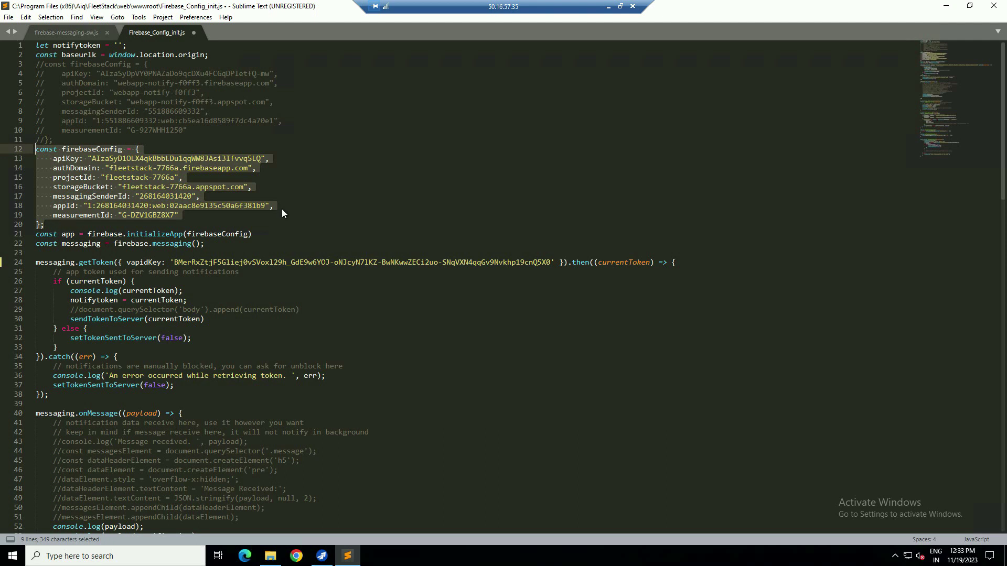
key("ctrl+v")
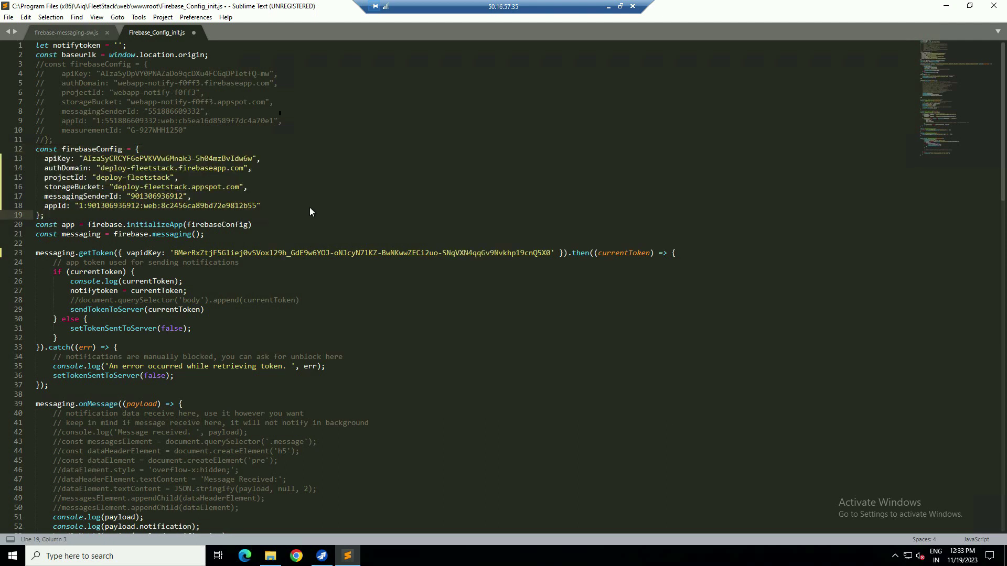
left_click(60, 35)
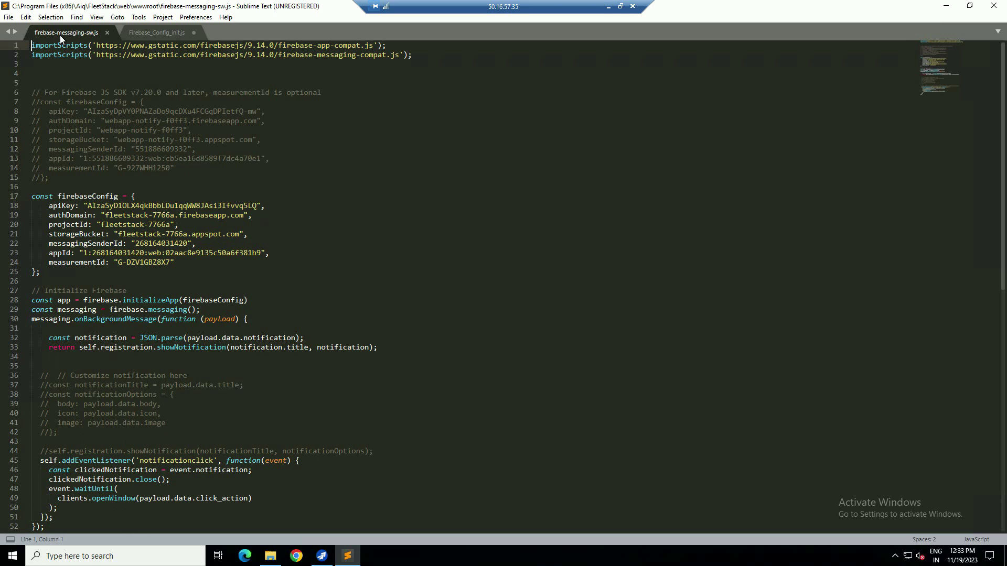
left_click_drag(50, 277, 24, 197)
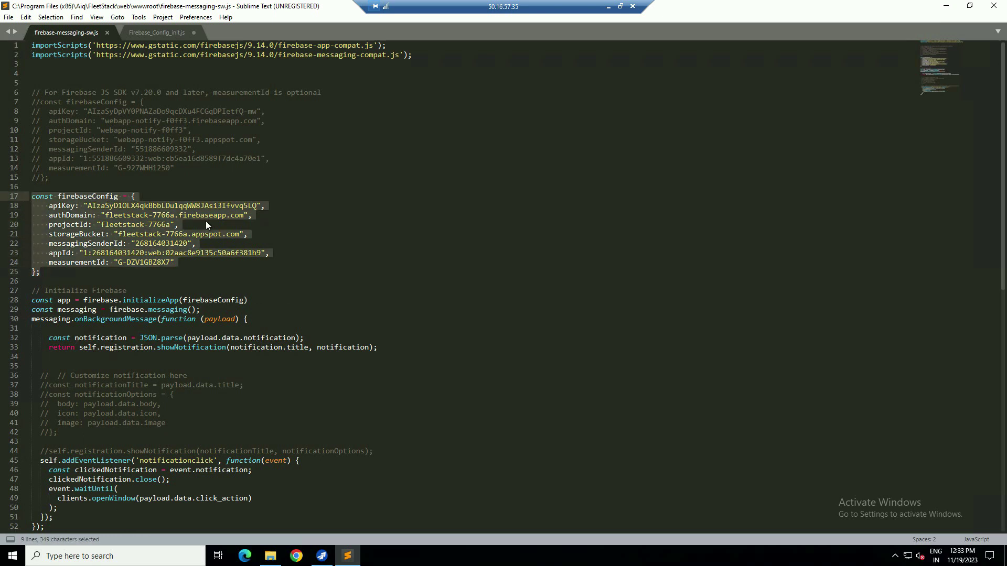
key("ctrl+v")
key("ctrl+s")
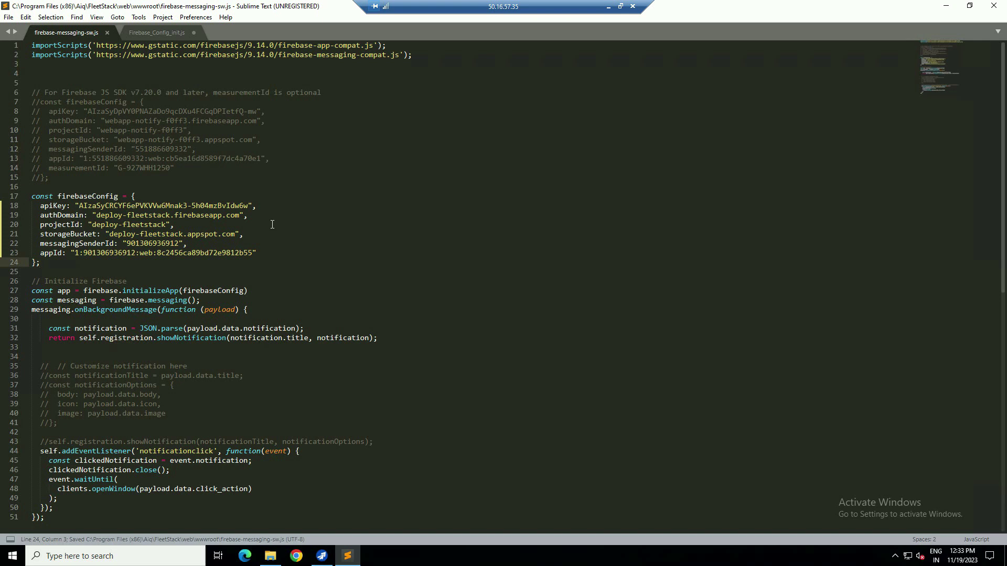
- Close both files saving changes, then close Sublime Text, the wwwroot folder and Fleet Stack windows
left_click(107, 33)
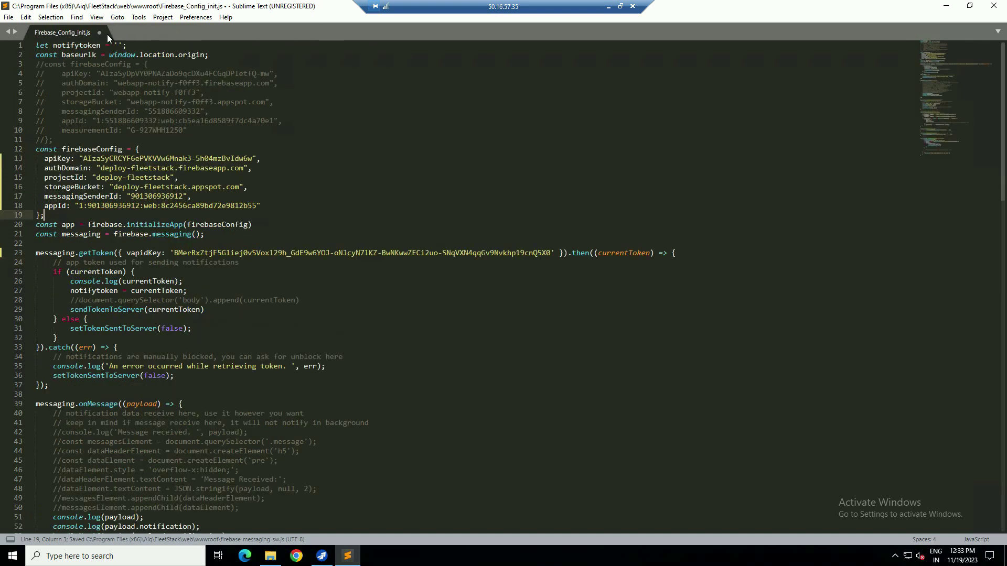
left_click(100, 33)
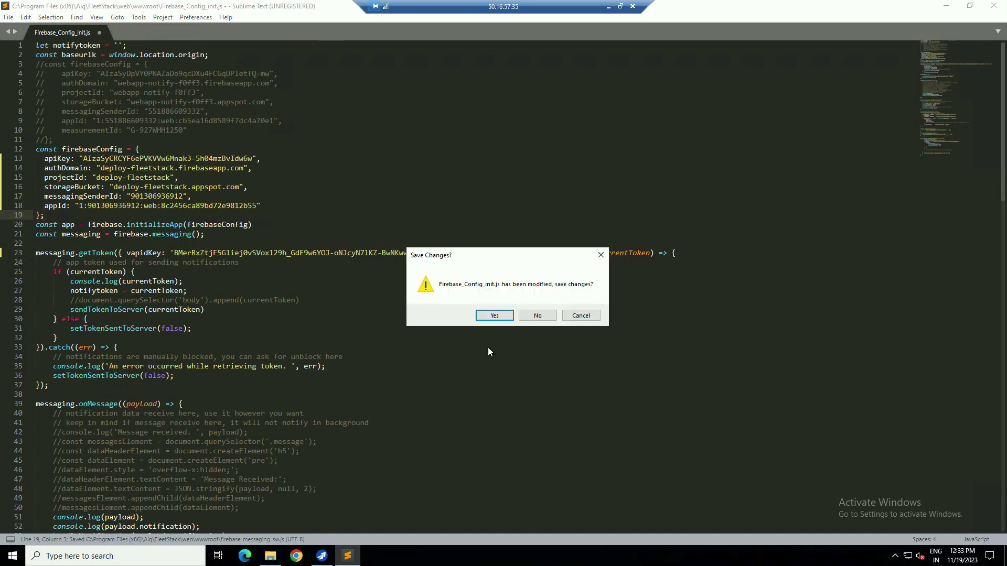
left_click(495, 316)
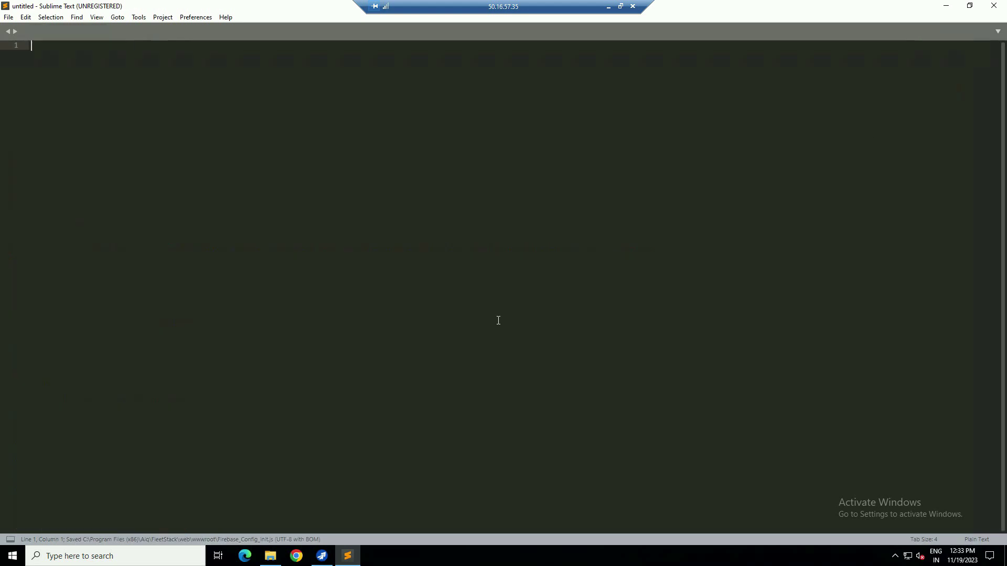
left_click(1001, 7)
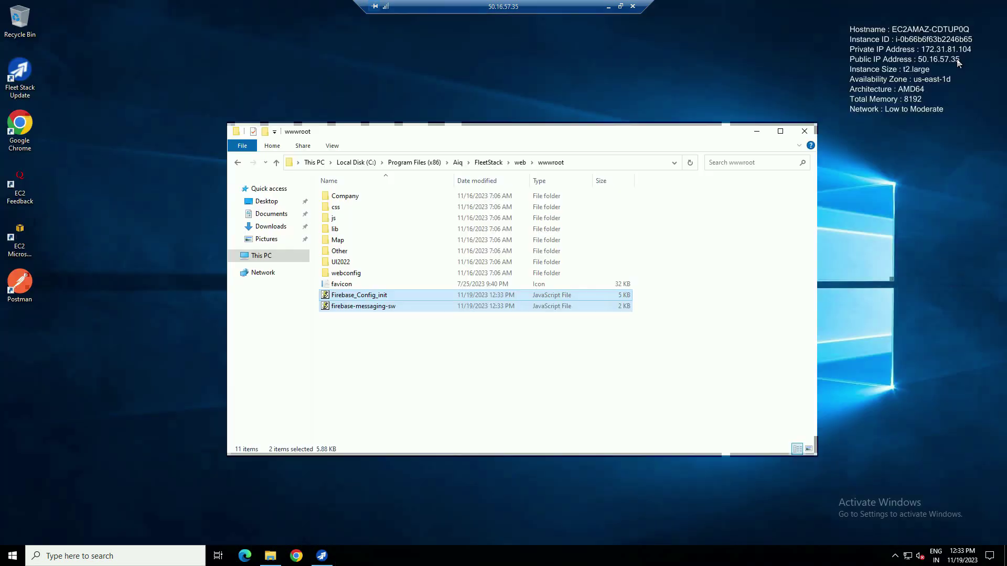
left_click(802, 131)
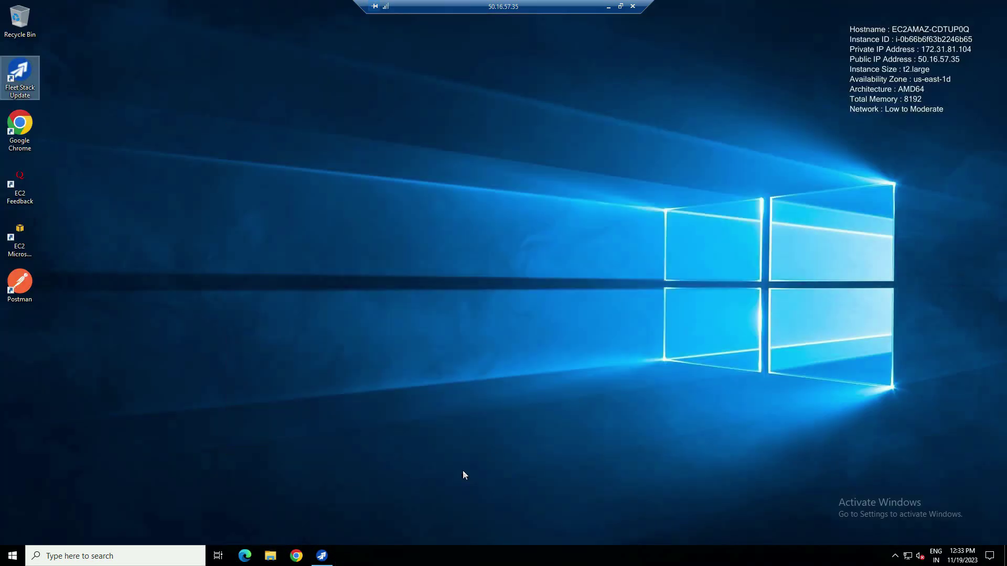
left_click(322, 555)
left_click(677, 140)
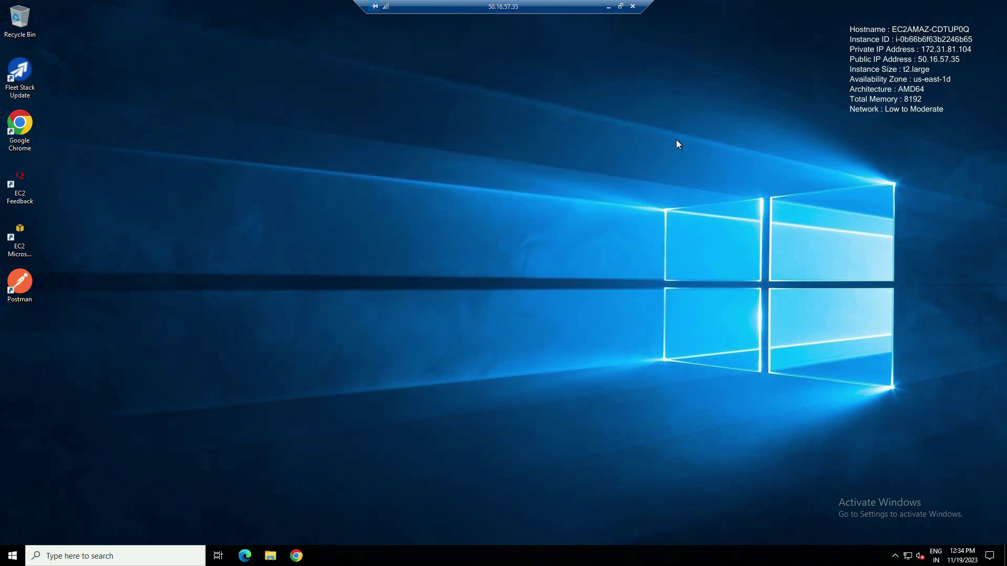
- Copy the legacy server key from the deploy-Fleetstack project's Cloud Messaging settings
left_click(633, 6)
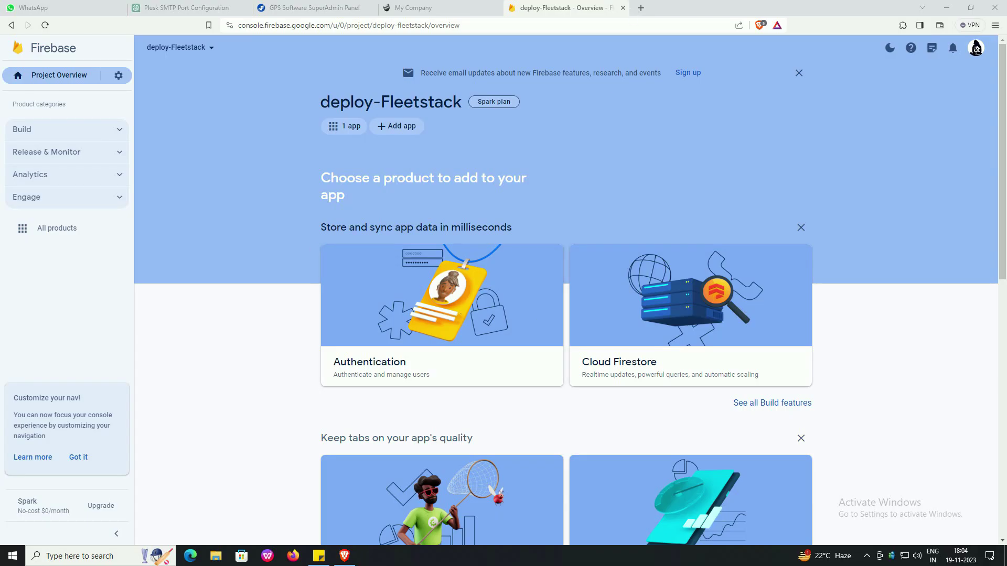
left_click(118, 75)
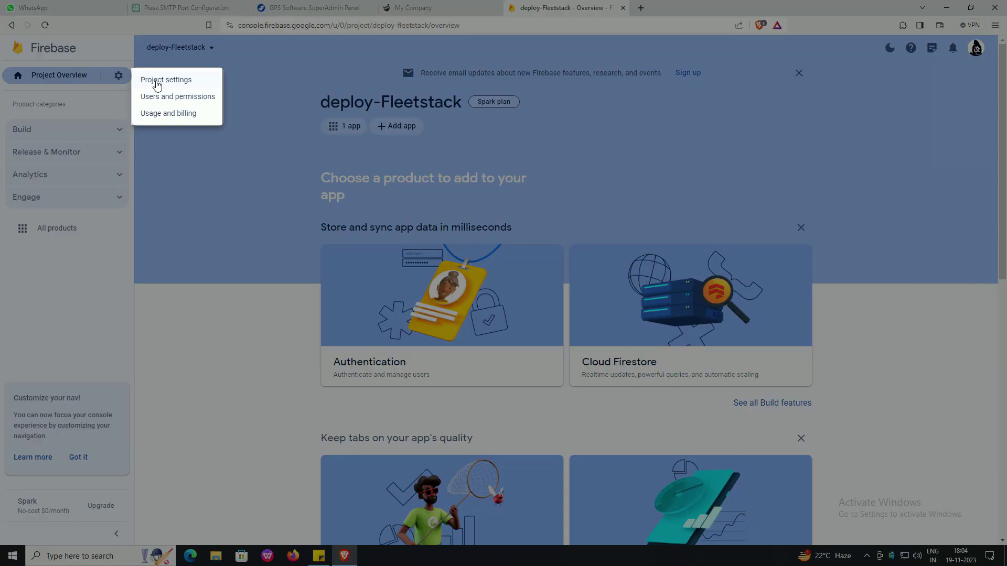
left_click(156, 83)
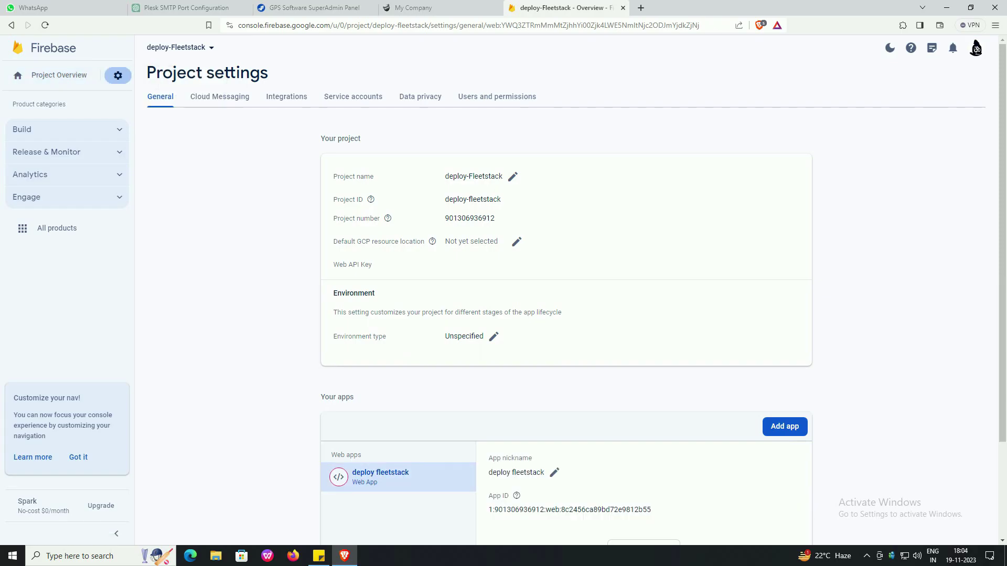
left_click(227, 104)
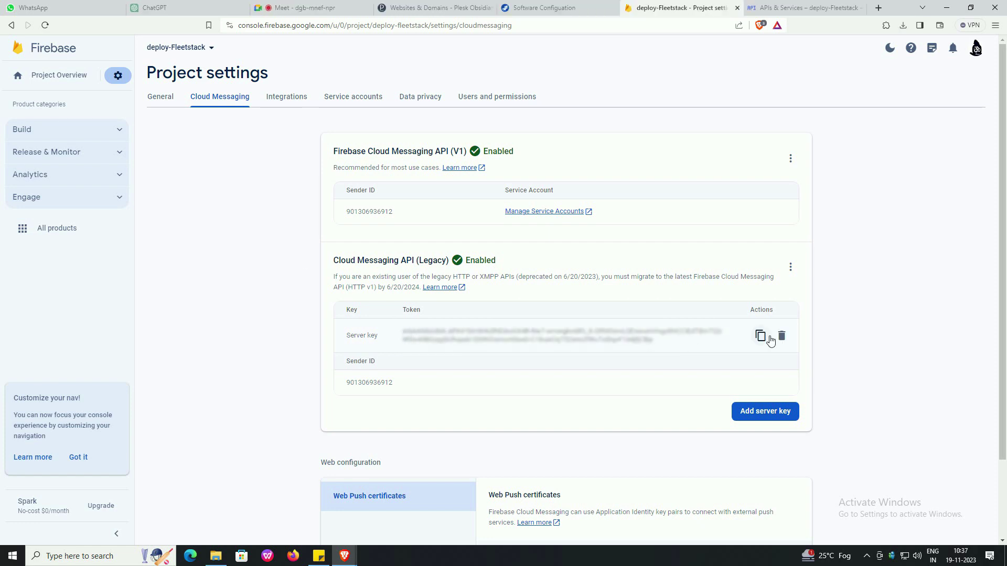
left_click(767, 338)
- Paste the server key into Firebase Server API Key and update the key settings
left_click(548, 10)
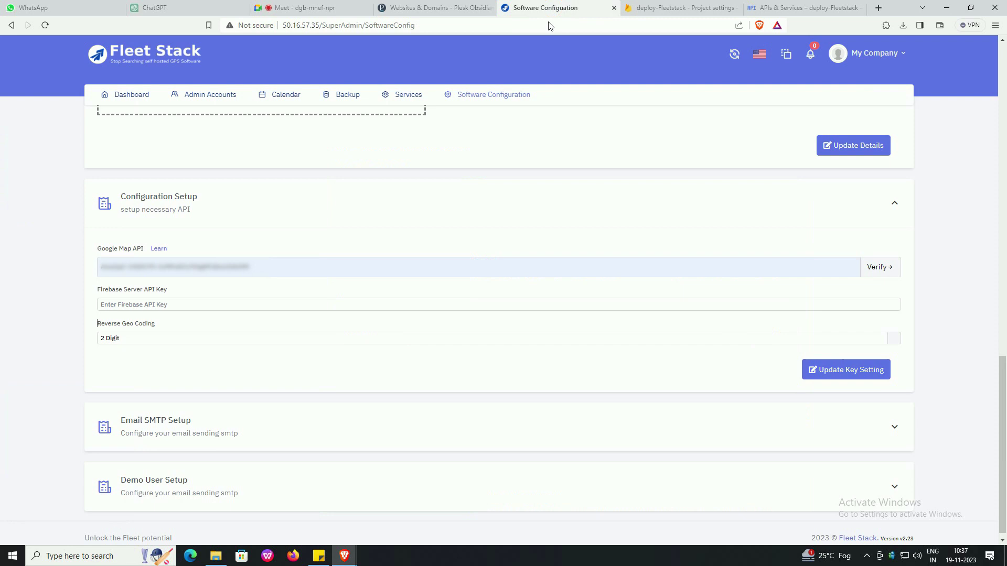
left_click(101, 304)
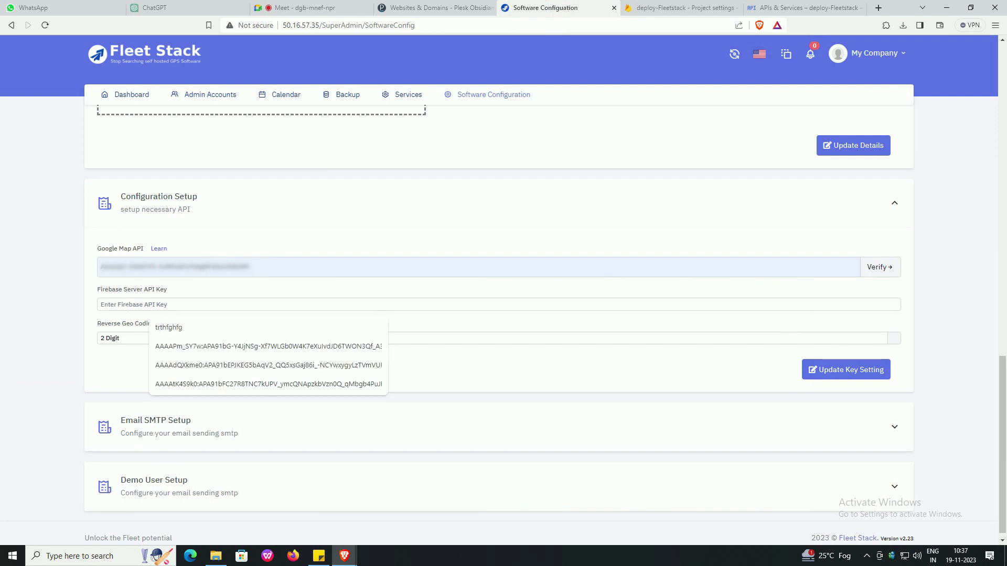
key("ctrl+v")
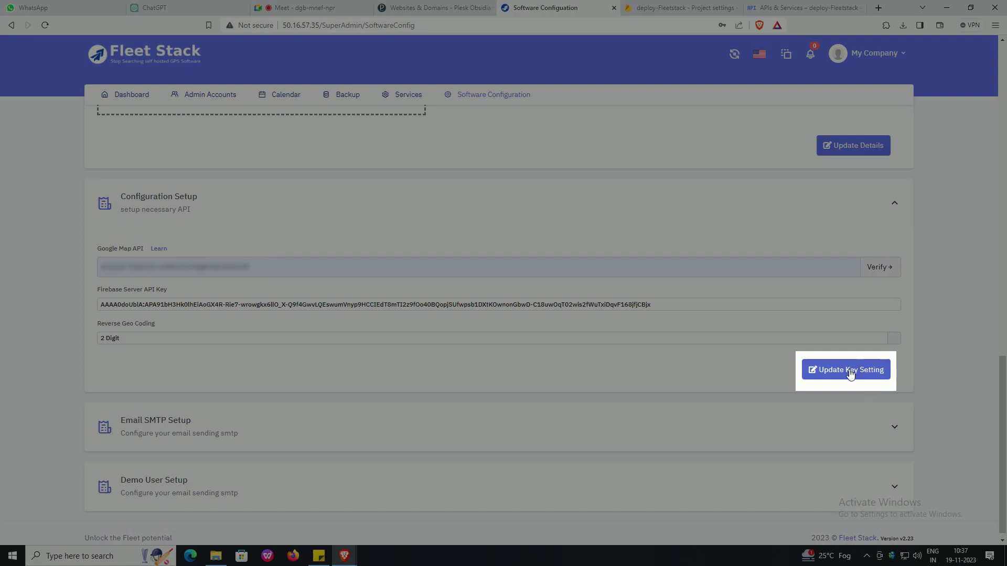
left_click(850, 372)
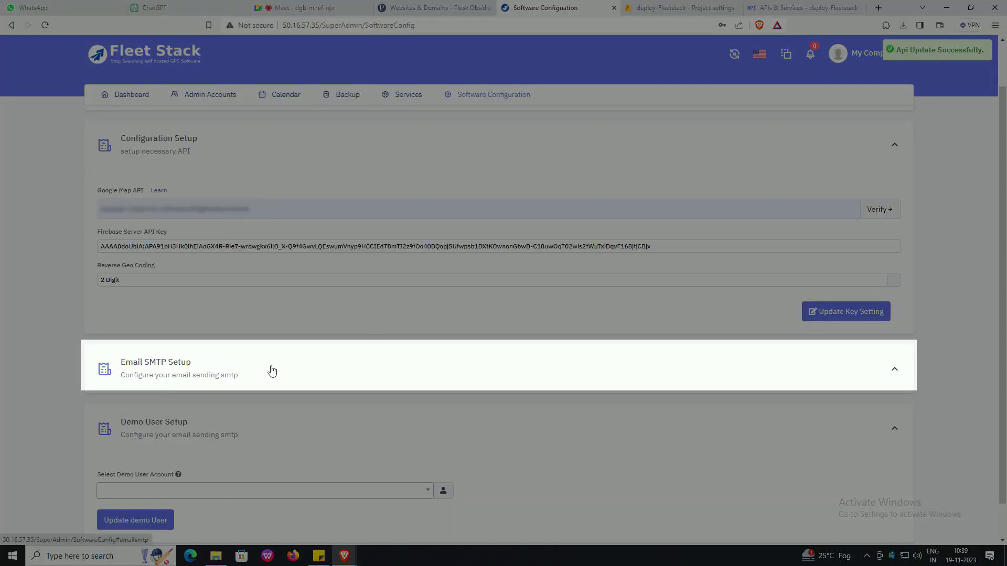
- Keep TLS as the encryption type, save the SMTP credentials, and return to Plesk's Websites & Domains
left_click(270, 371)
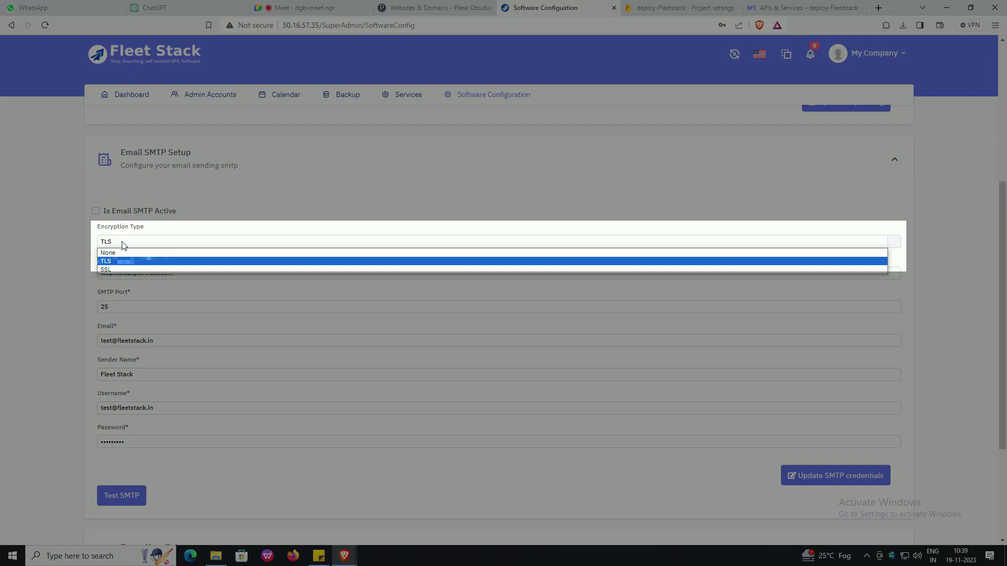
left_click(110, 263)
left_click_drag(194, 273, 104, 254)
scroll(126, 296, "down", 1)
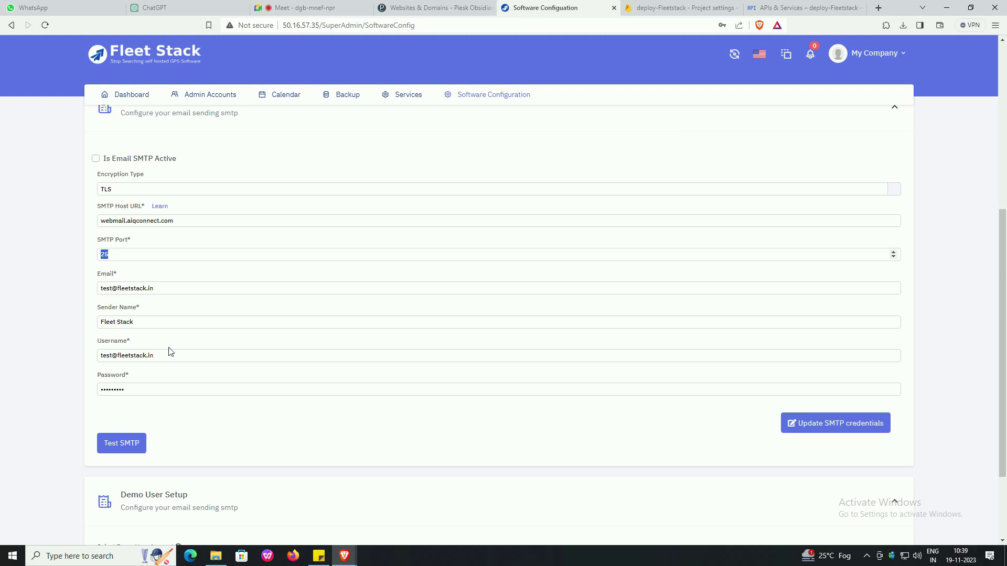
scroll(169, 351, "down", 2)
left_click(835, 311)
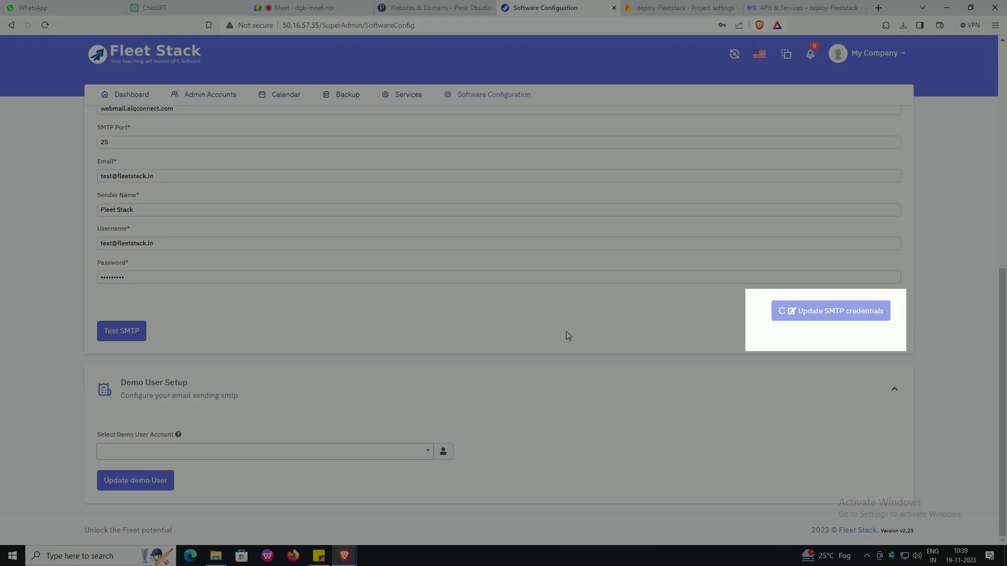
scroll(540, 336, "up", 8)
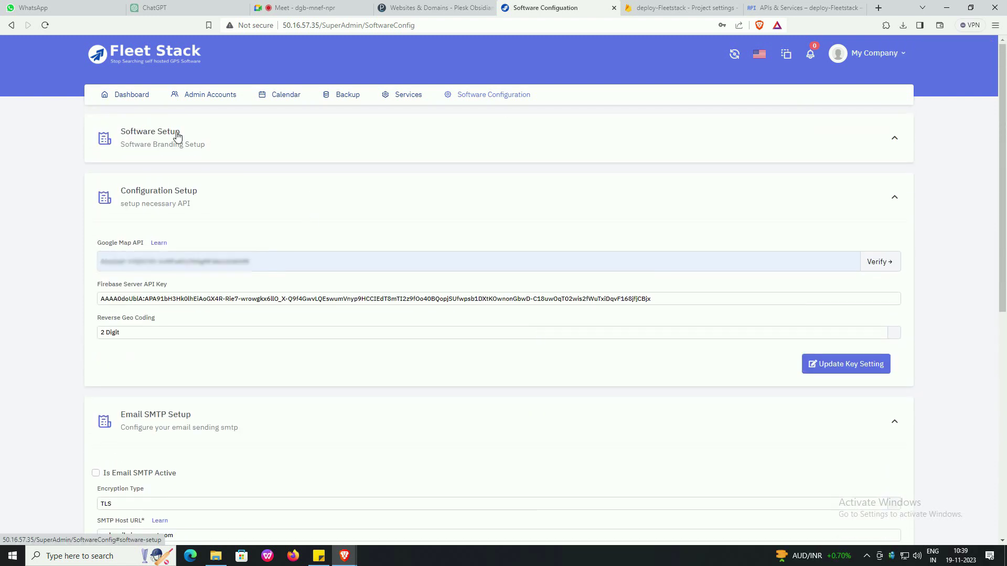
key("ctrl+shift+Tab")
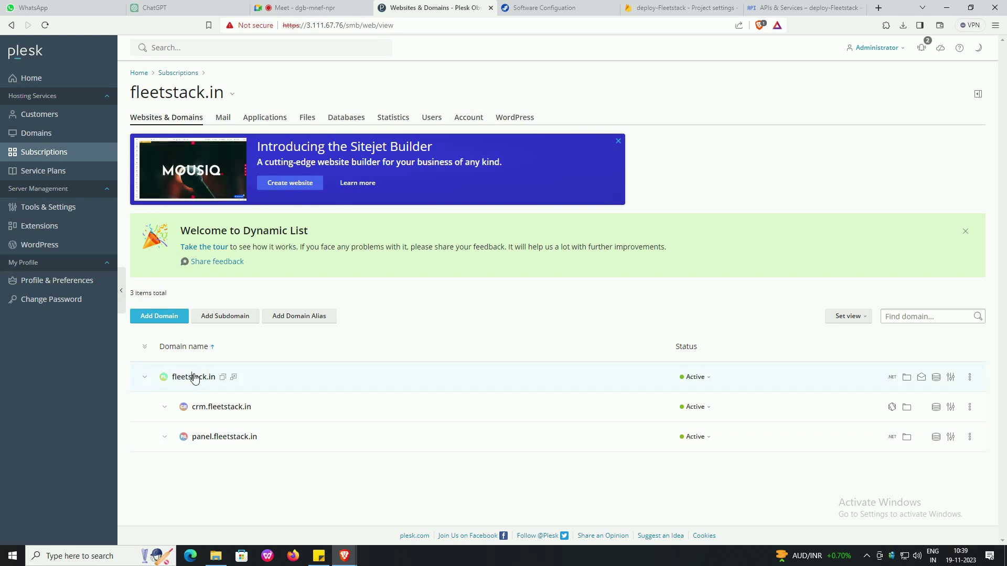
- Open the DNS settings for fleetstack.in under Hosting & DNS
left_click(192, 377)
scroll(382, 372, "down", 2)
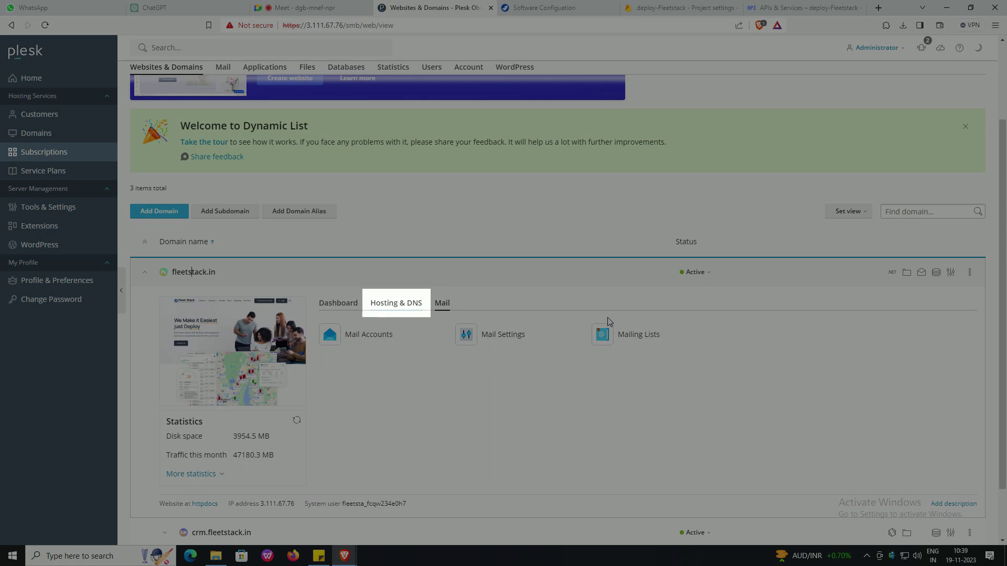
left_click(391, 312)
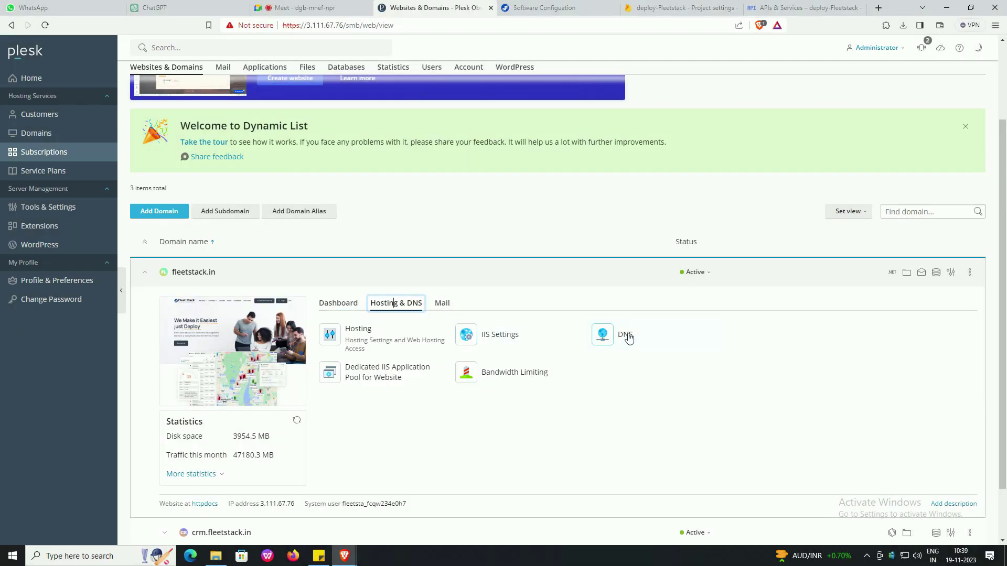
left_click(628, 336)
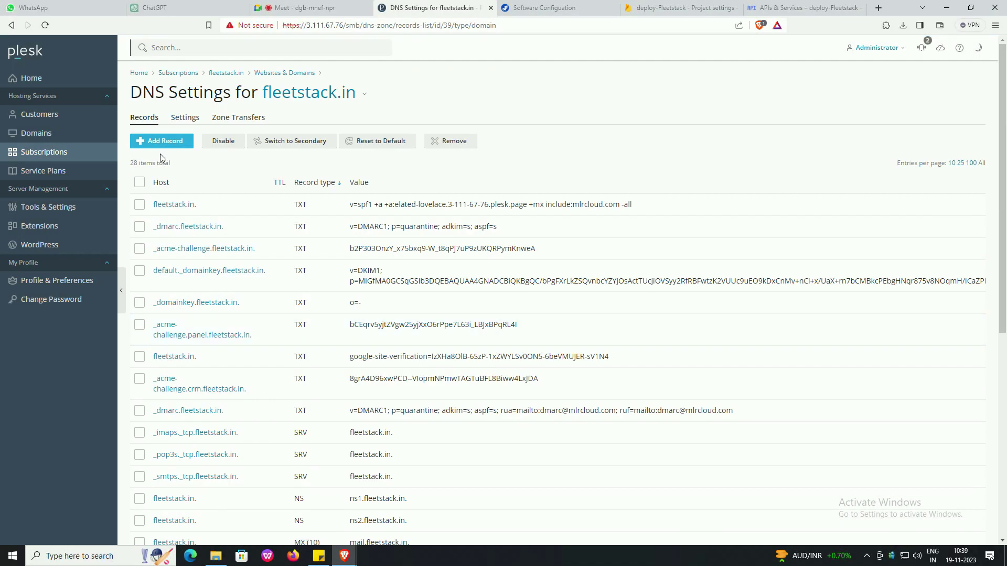
- Add an A record for deploy pointing to 50.16.57.35
left_click(162, 141)
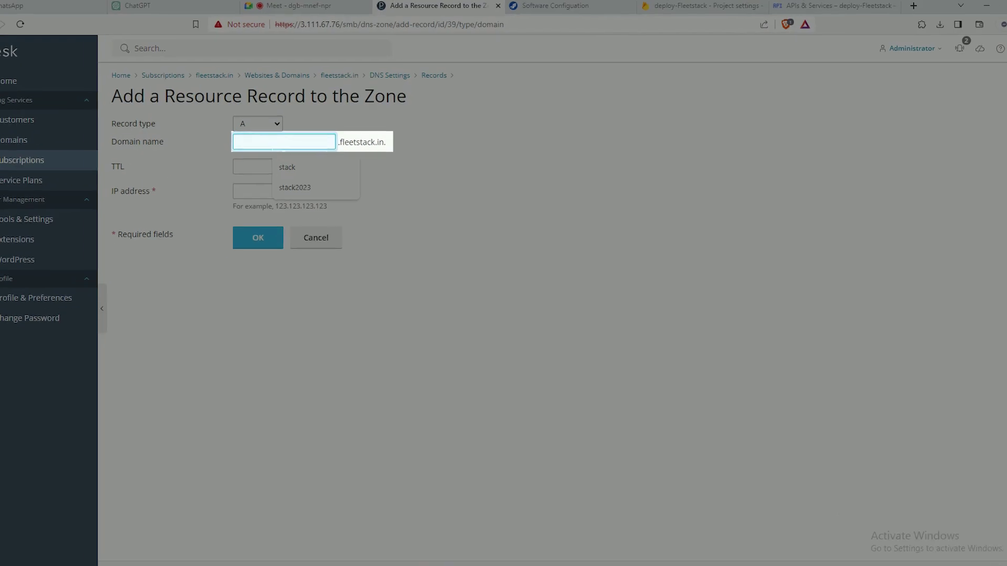
type("deploy")
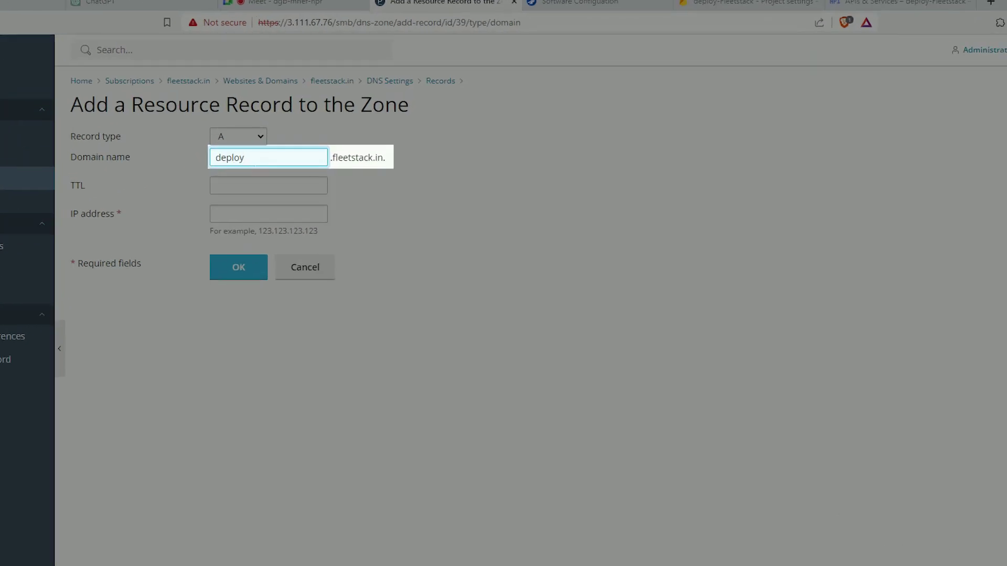
left_click(269, 214)
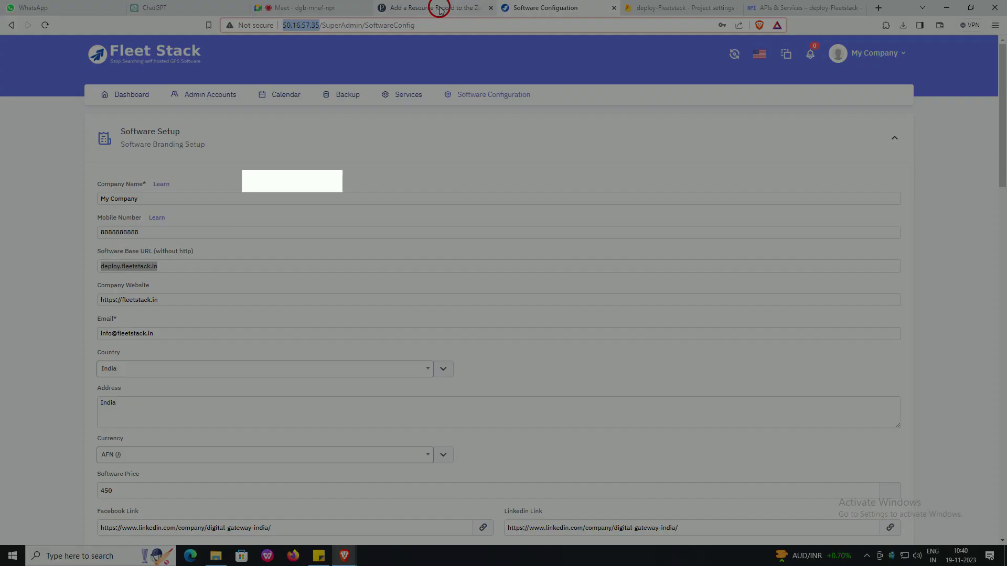
type("50.16.57.35")
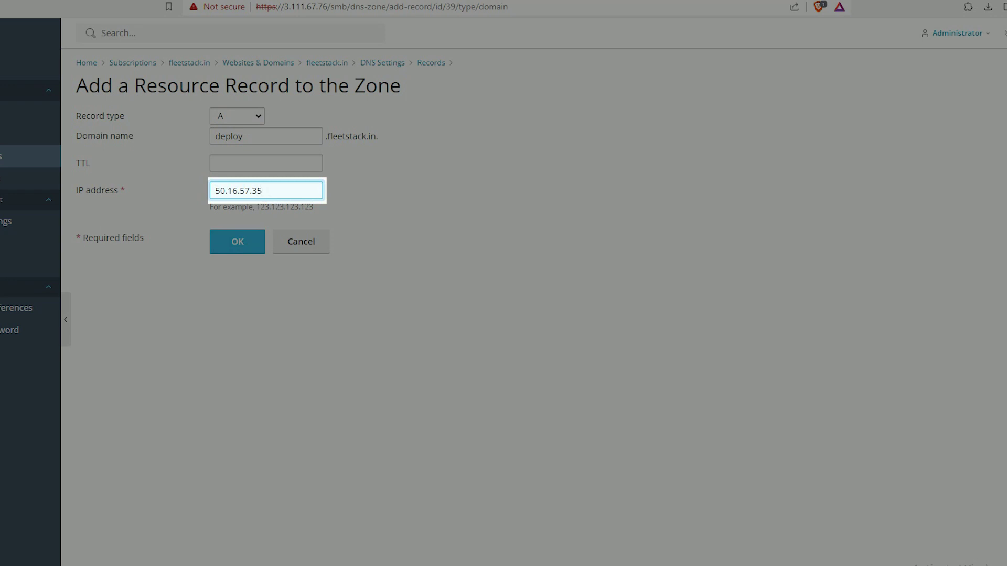
left_click(234, 250)
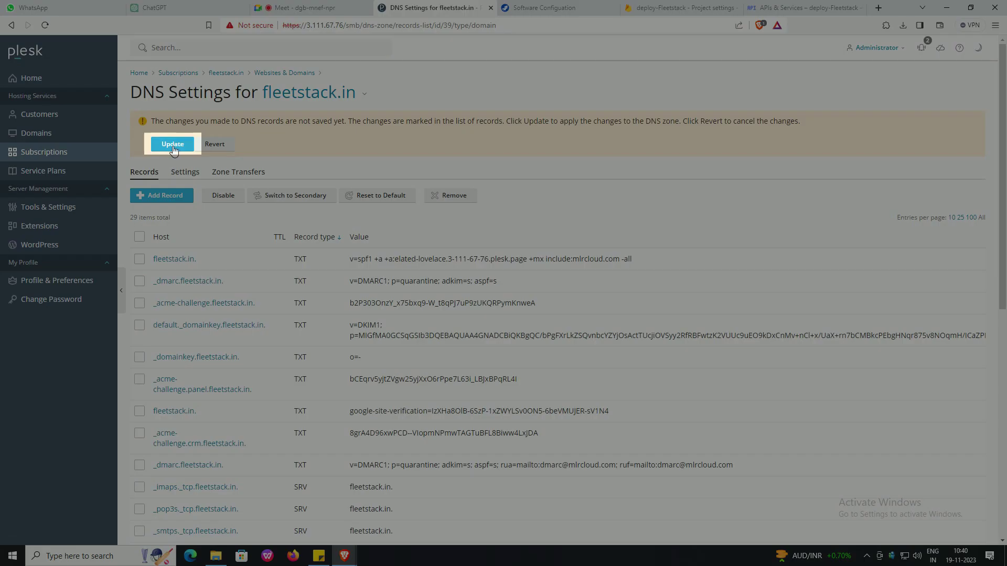
- Apply the pending fleetstack.in DNS update and close the Firebase settings and APIs & Services tabs
left_click(173, 147)
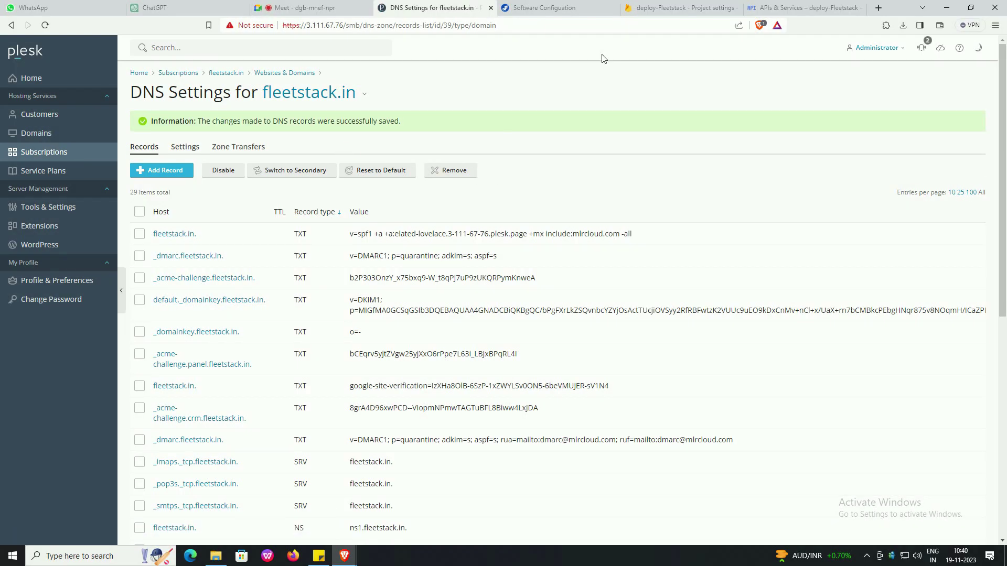
left_click(737, 8)
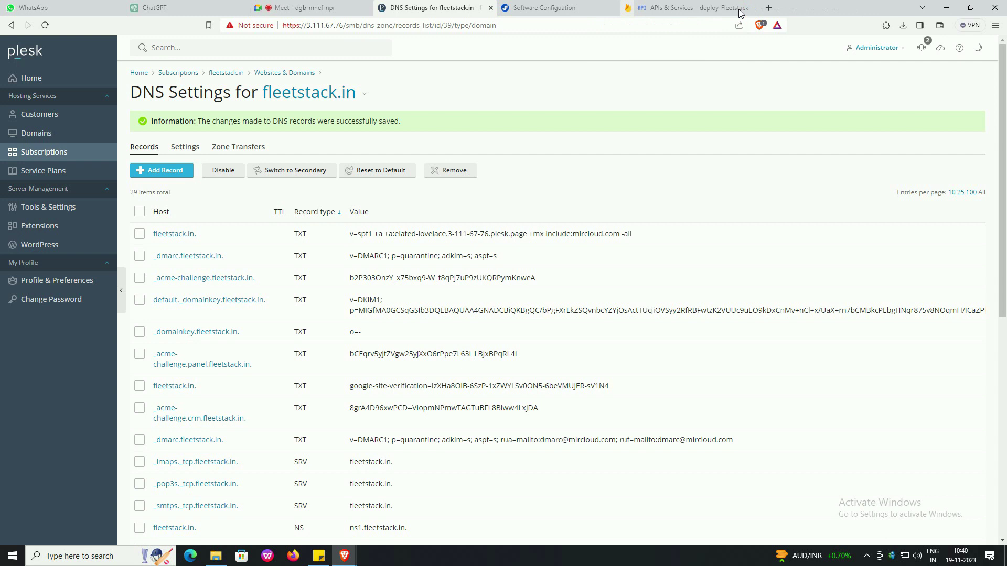
left_click(741, 8)
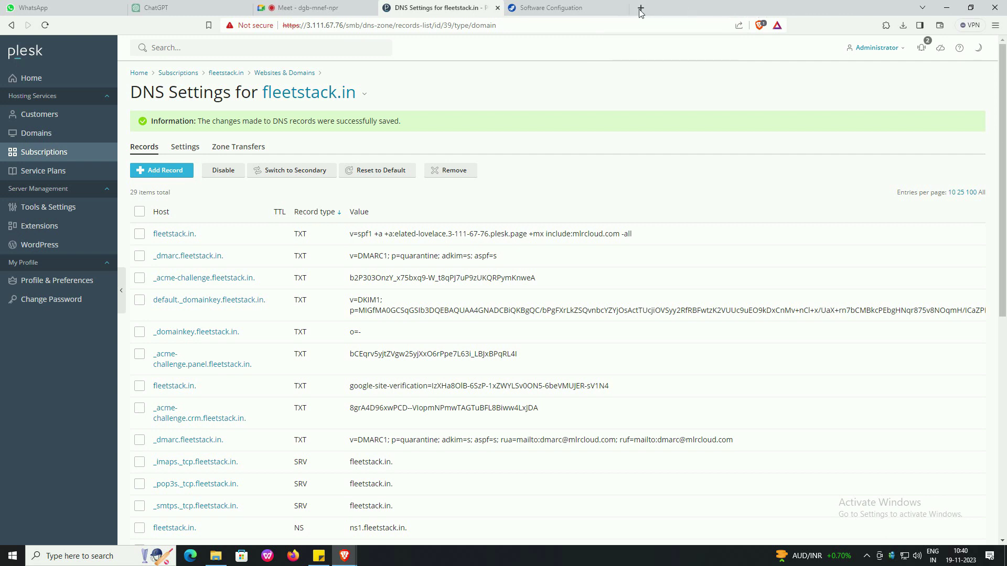
- Load deploy.fleetstack.in in a new tab and choose Superadmin Login
left_click(640, 7)
type("dep")
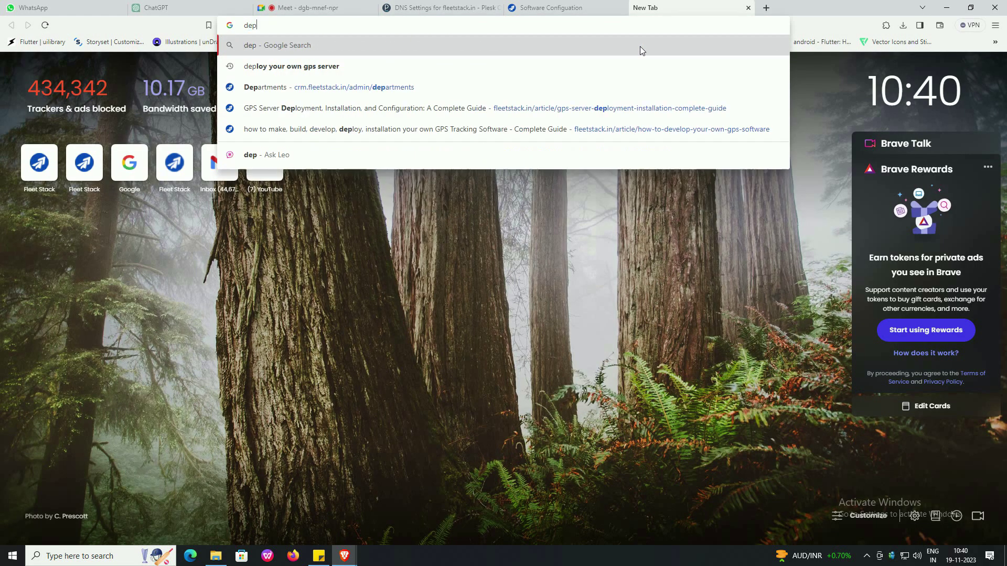
type("loy.f")
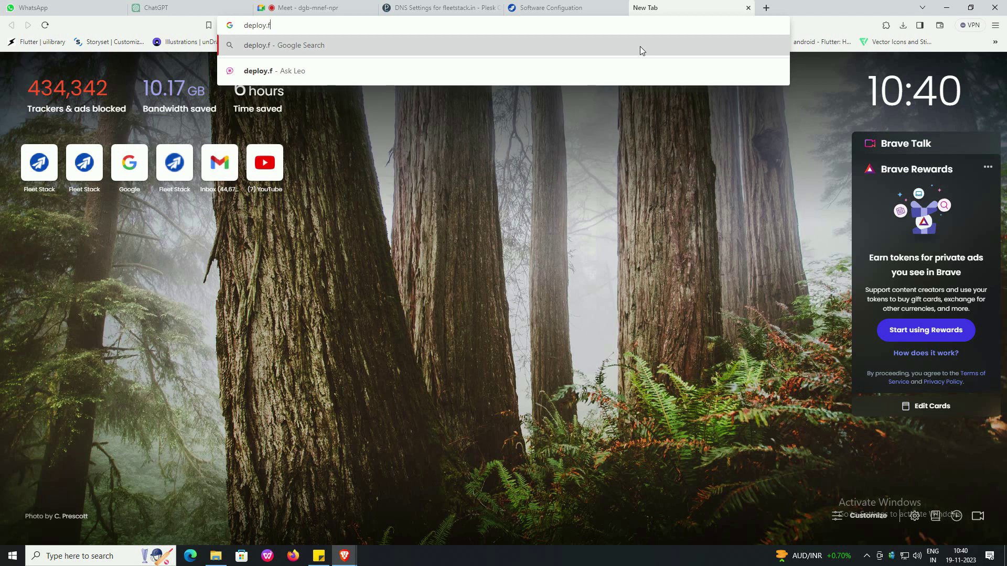
type("leetstack")
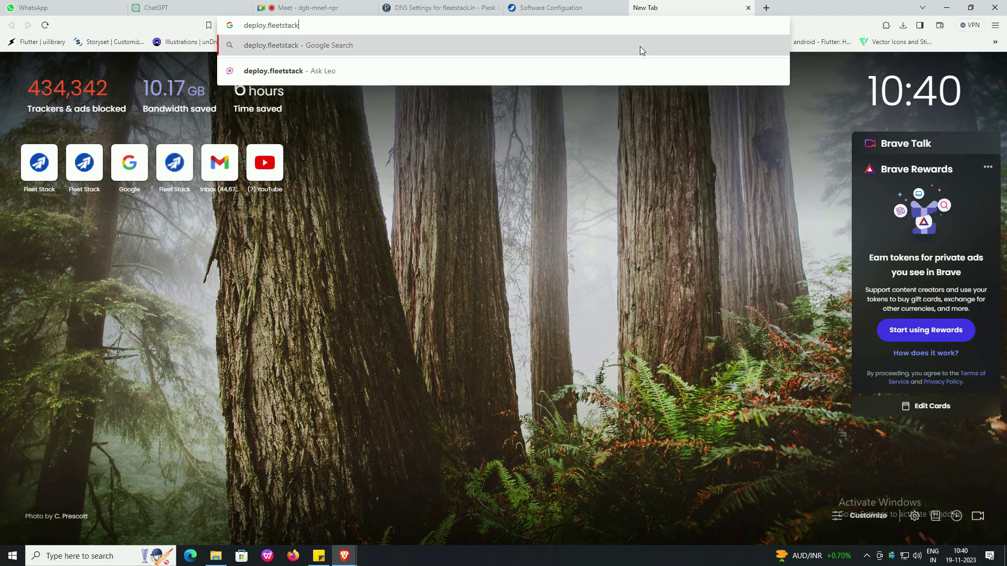
type(".in")
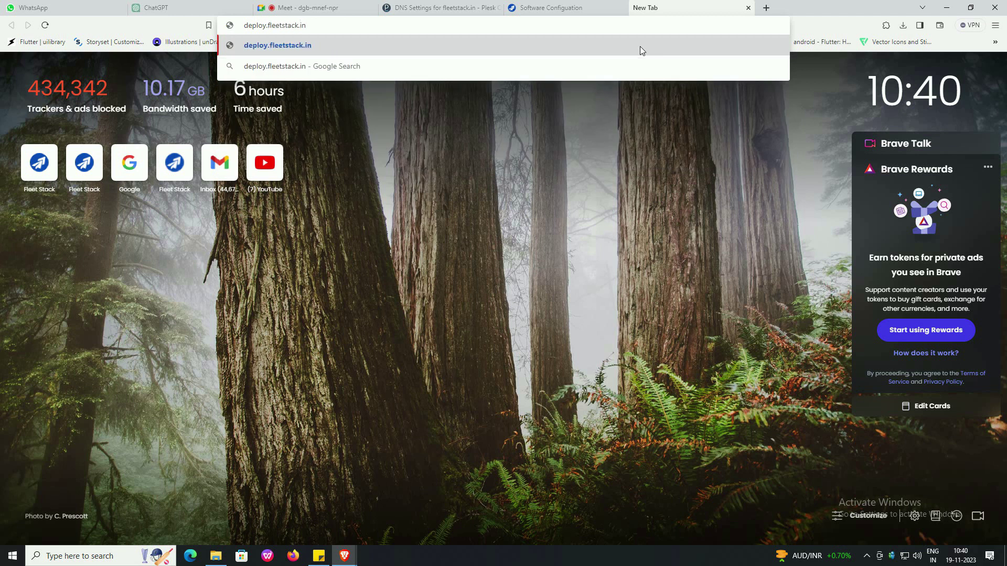
key("Return")
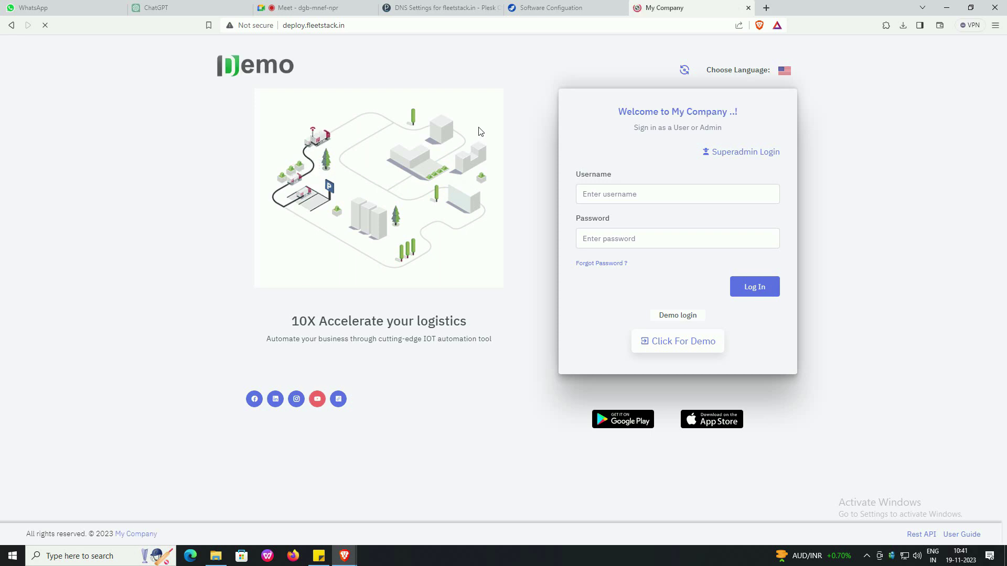
left_click(751, 156)
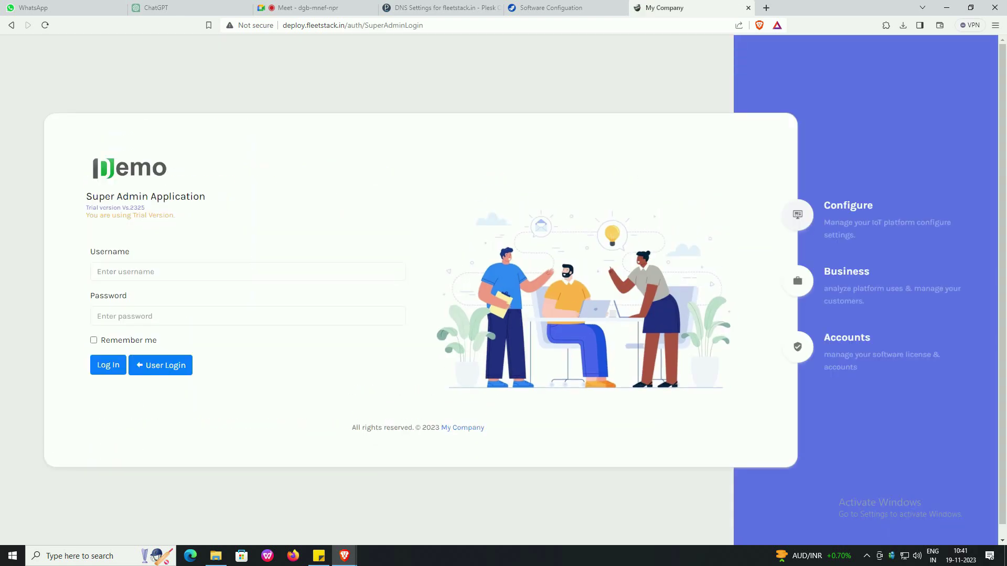
- Log in to the deploy.fleetstack.in superadmin panel with the superadmin username and password
left_click(392, 268)
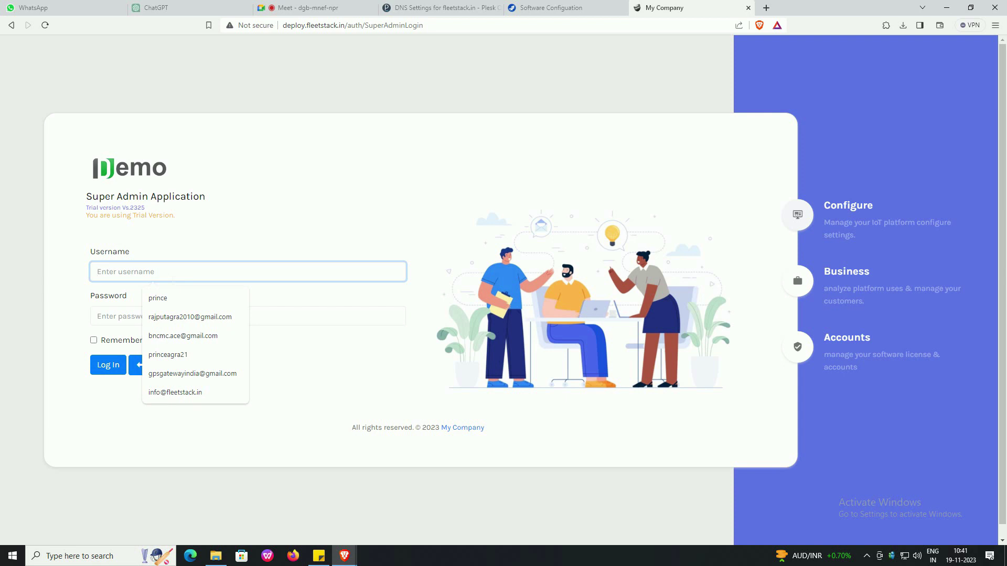
type("super")
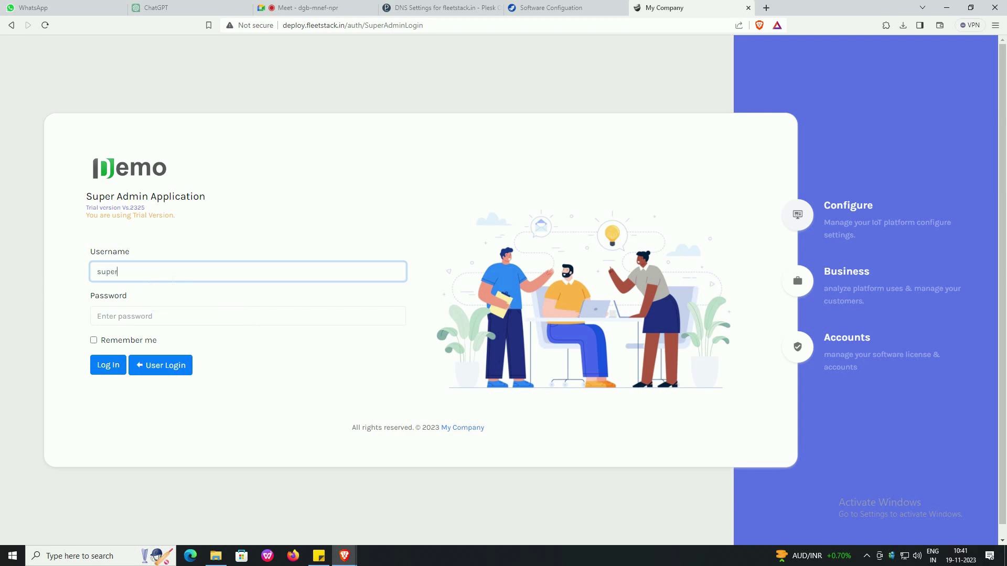
type("admin")
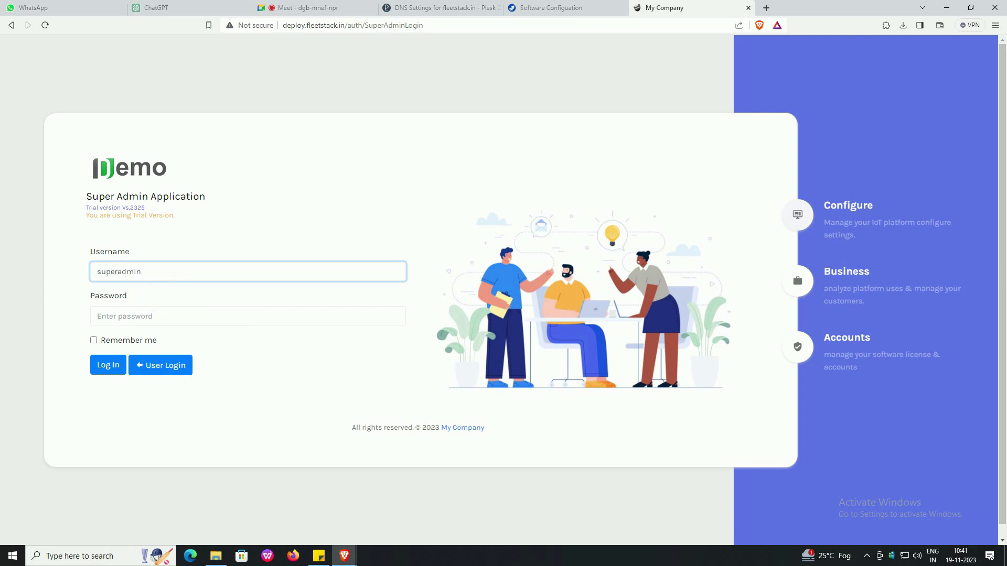
key("Tab")
type("a")
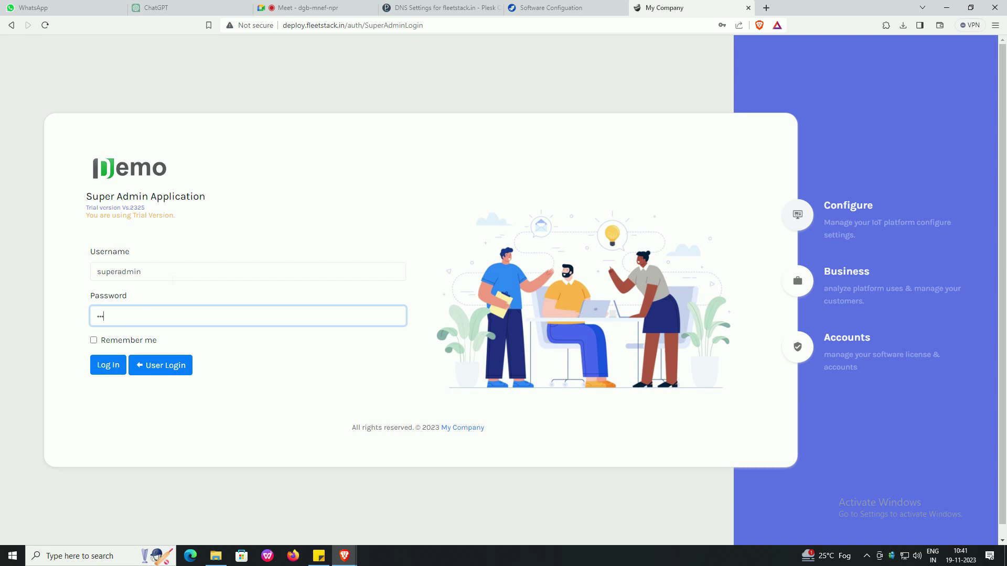
left_click(109, 365)
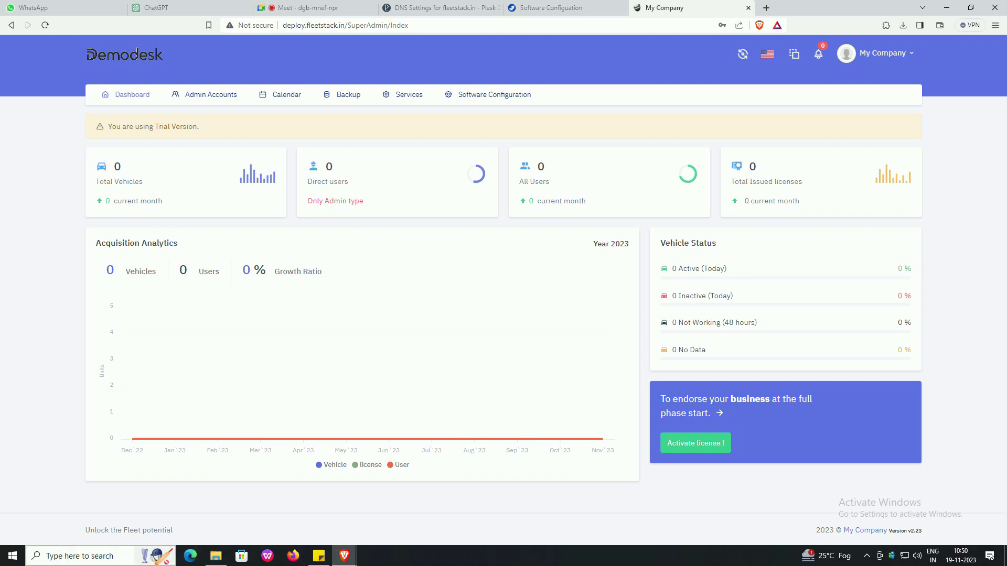
- Connect via Remote Desktop Connection to server 50.16.57.35, accepting its certificate warning
key("super")
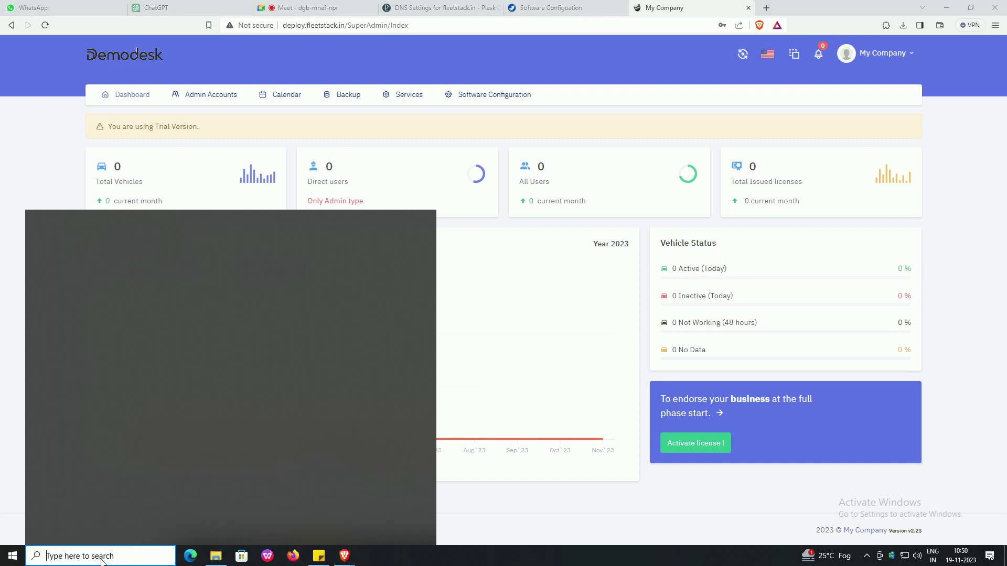
type("re")
left_click(108, 277)
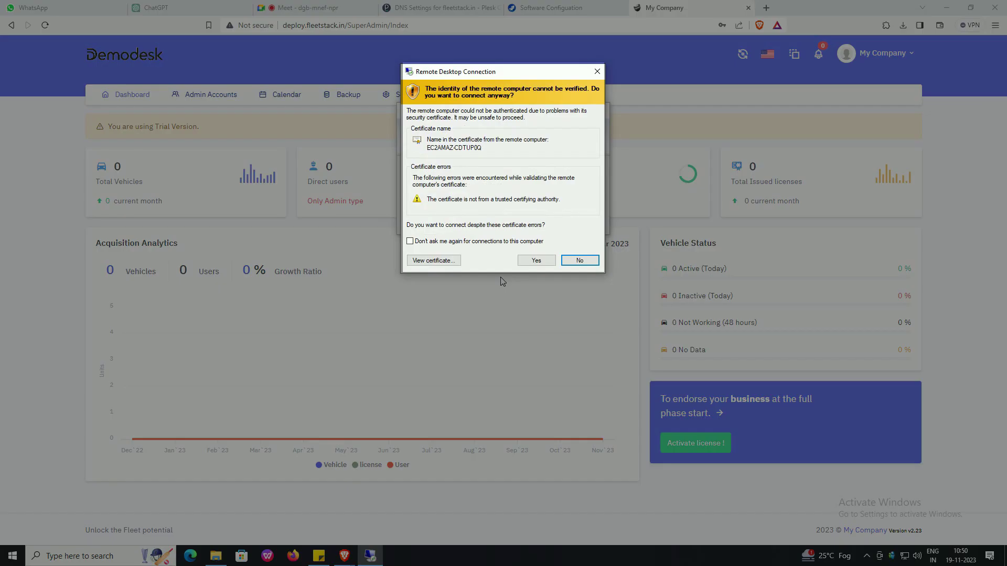
left_click(535, 260)
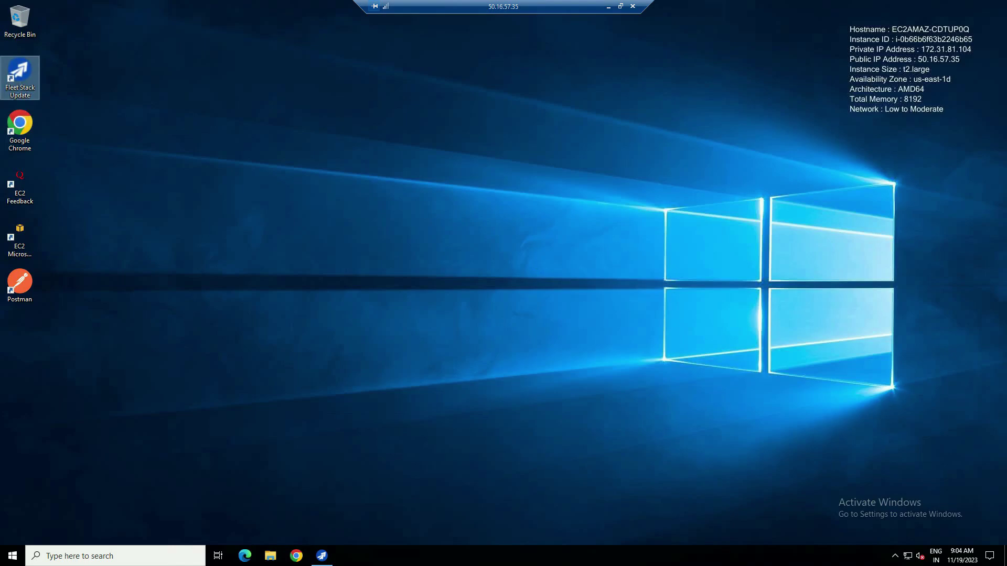
- Launch IIS Manager on the remote server and select the 'web' site under Sites
left_click(126, 555)
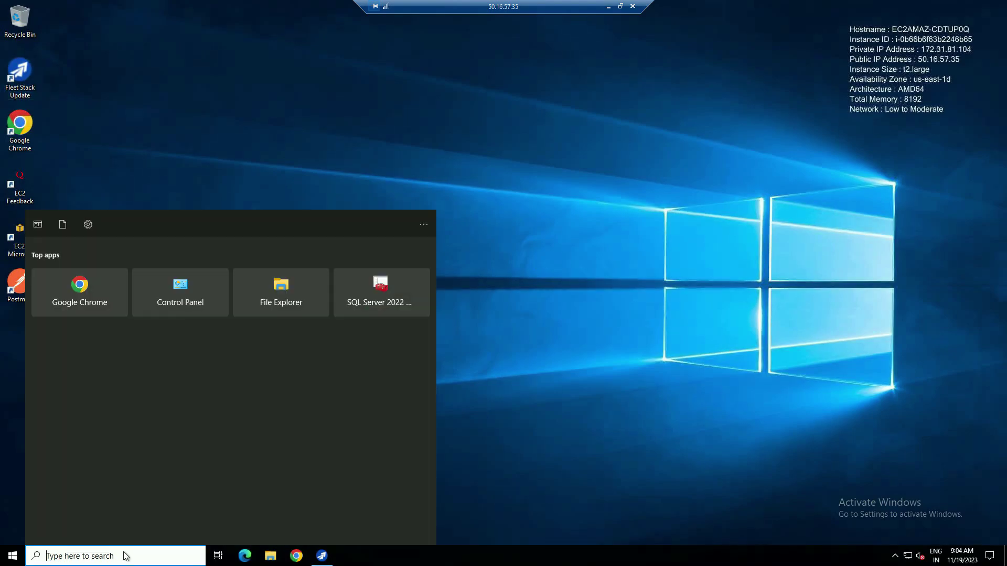
type("iis")
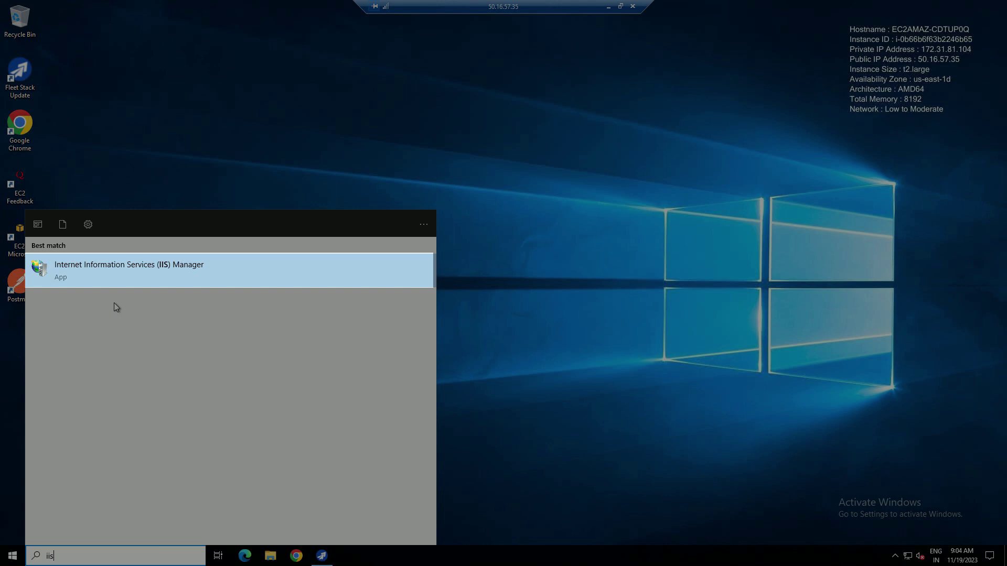
left_click(113, 266)
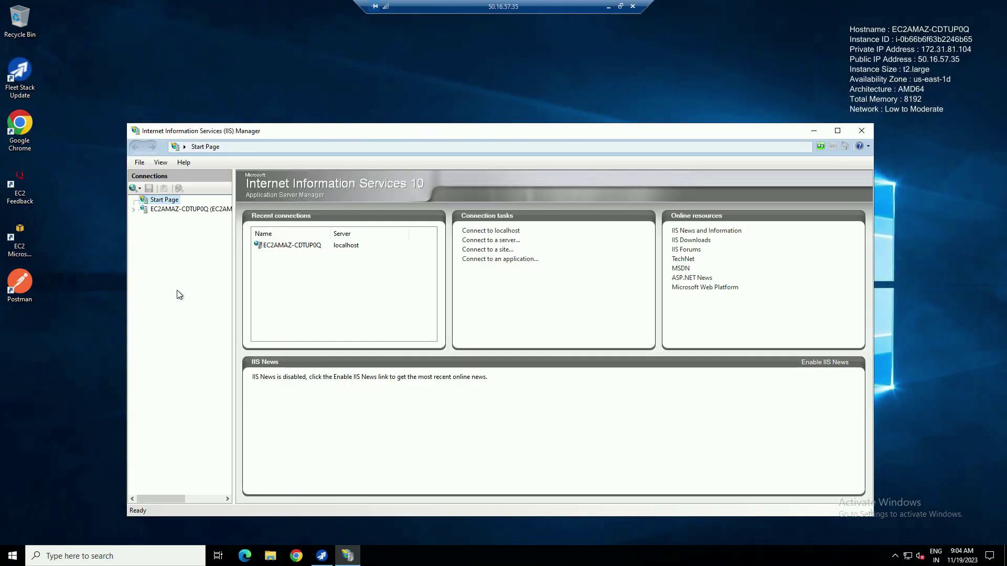
left_click(137, 211)
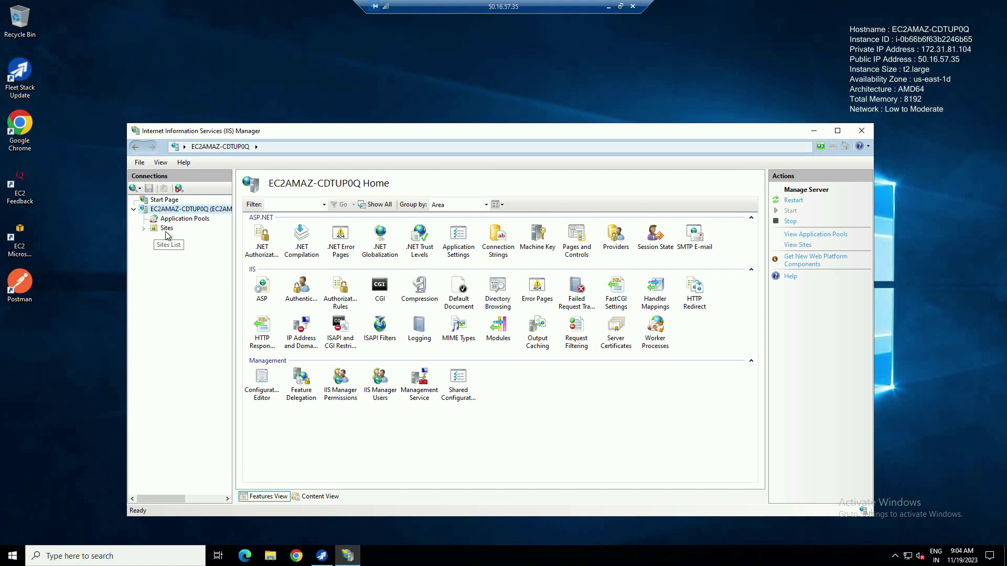
left_click(165, 229)
left_click(144, 230)
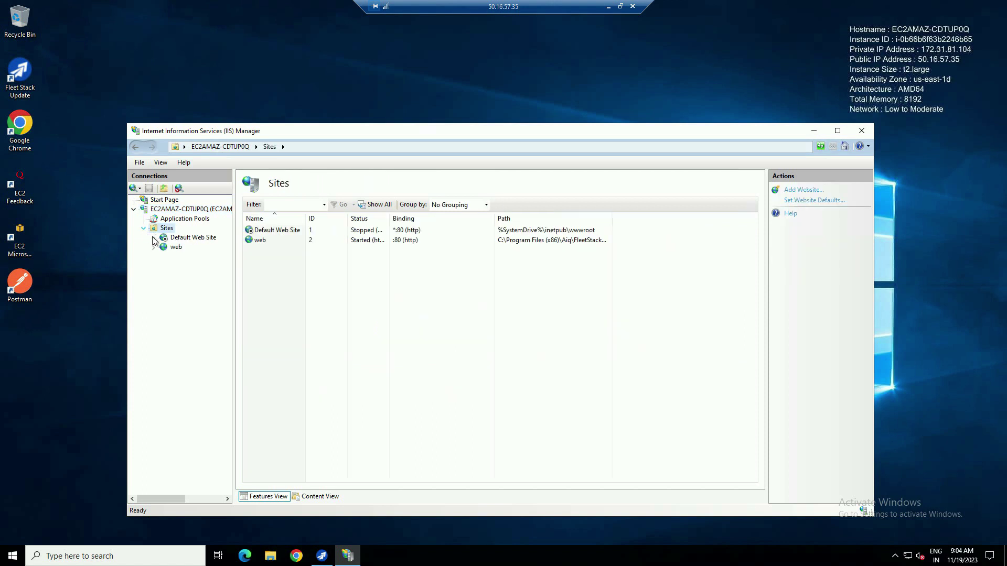
left_click(175, 247)
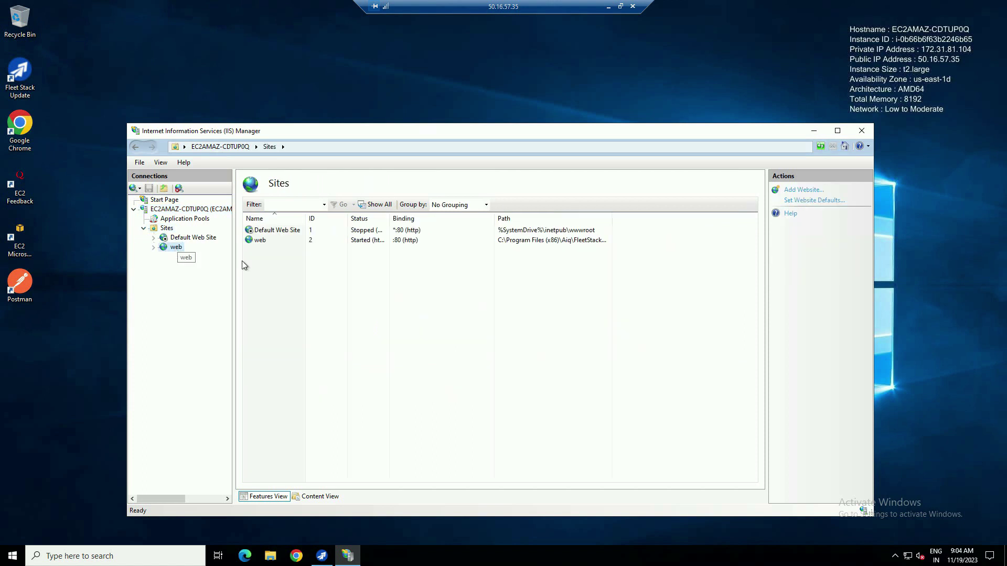
- Give the web site's port 80 http binding host name deploy.fleetstack.in, then close IIS Manager
left_click(798, 224)
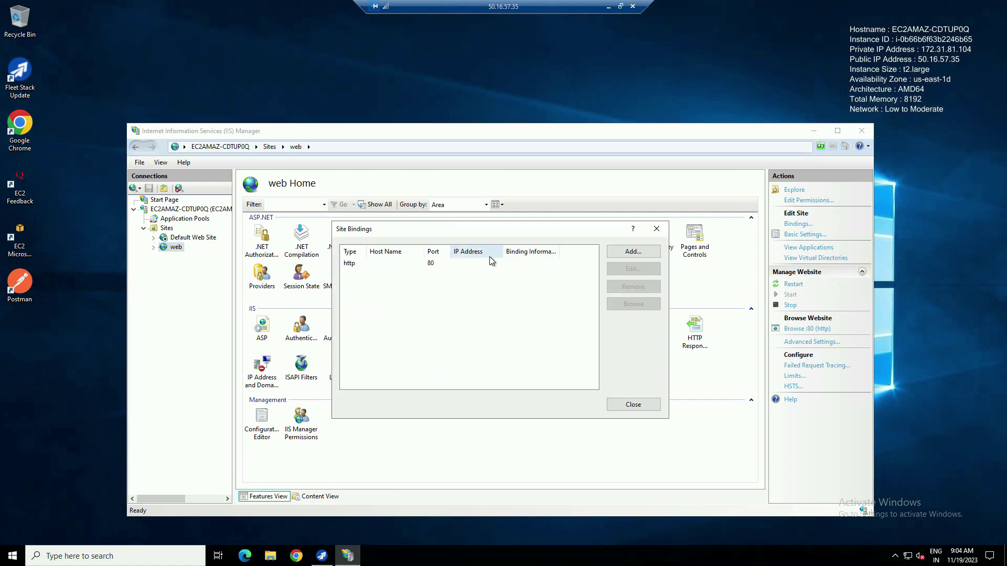
left_click(427, 265)
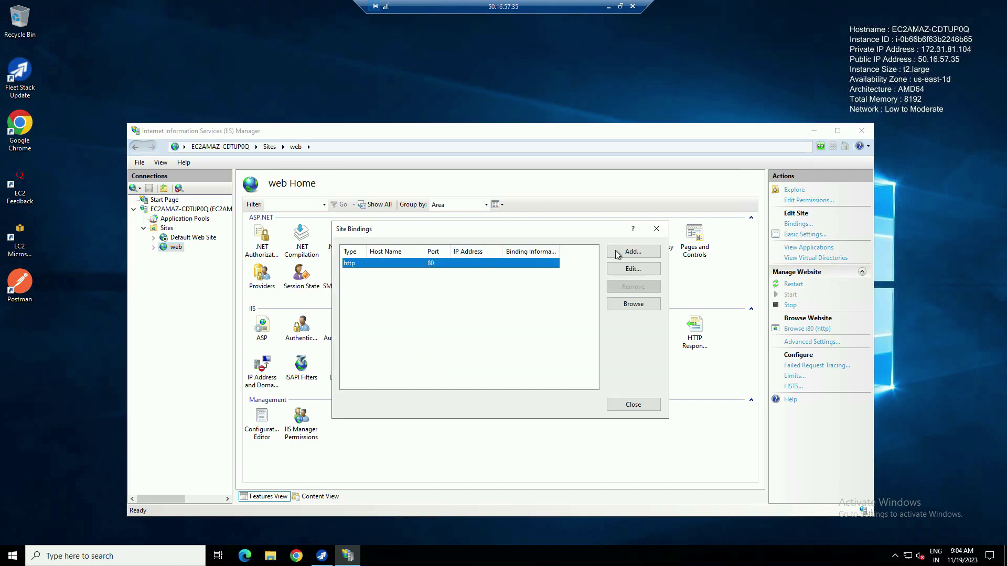
left_click(639, 271)
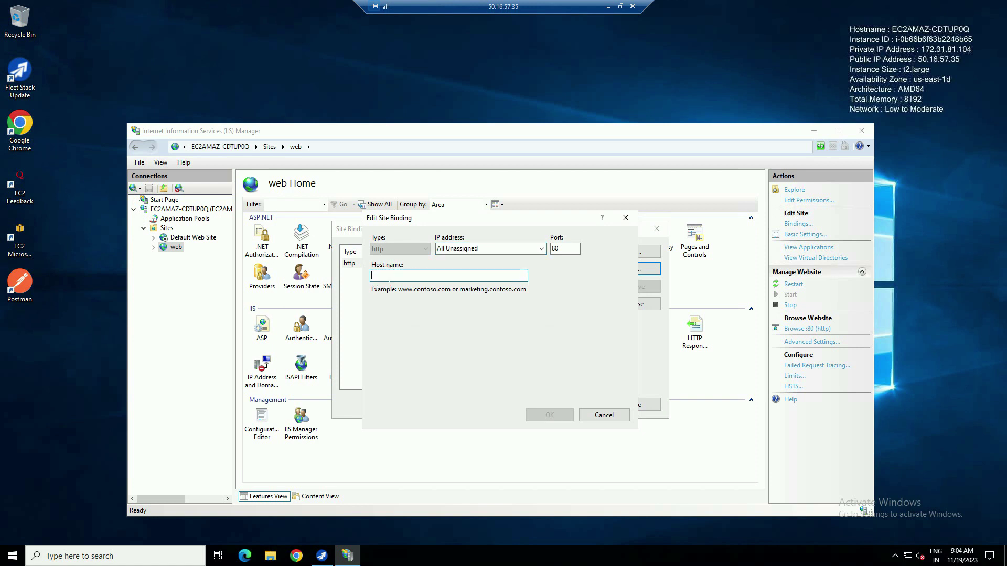
type("deplo")
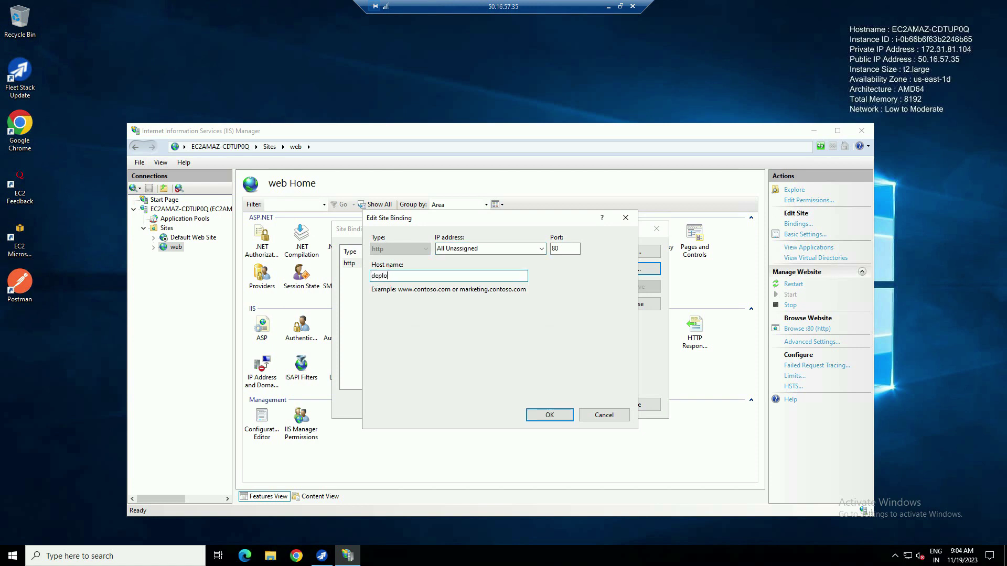
type("y.fleetstack.in")
left_click(549, 416)
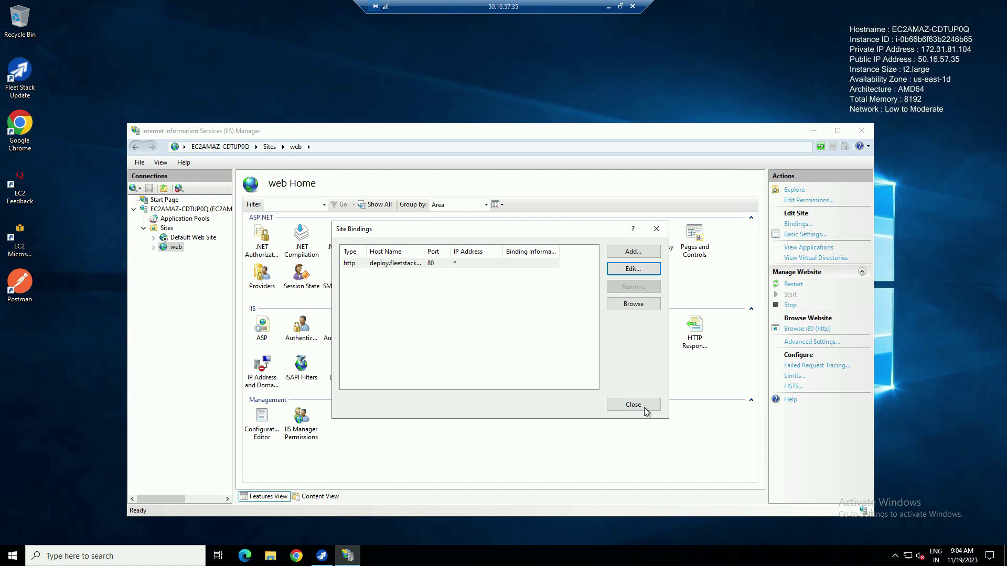
left_click(644, 408)
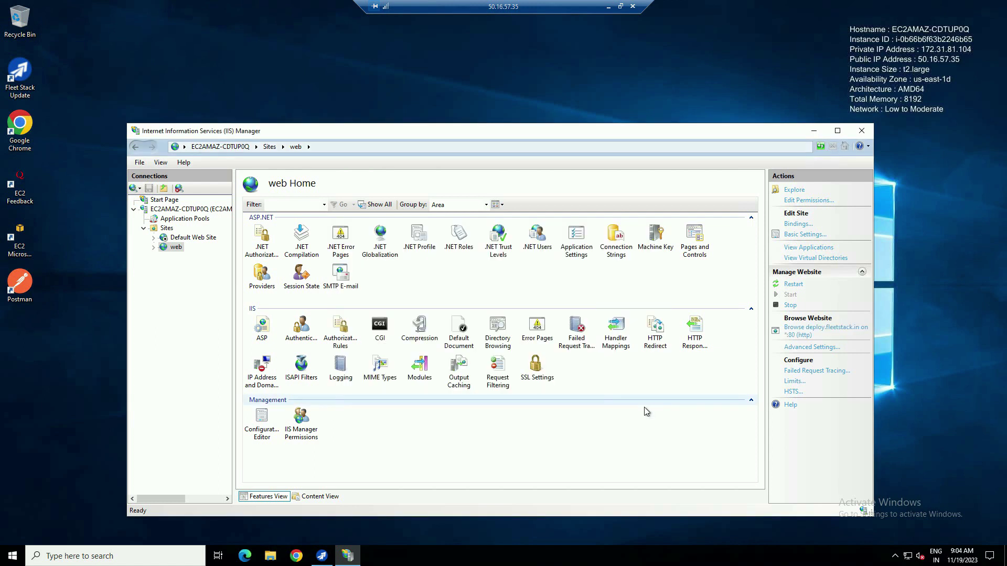
left_click(861, 131)
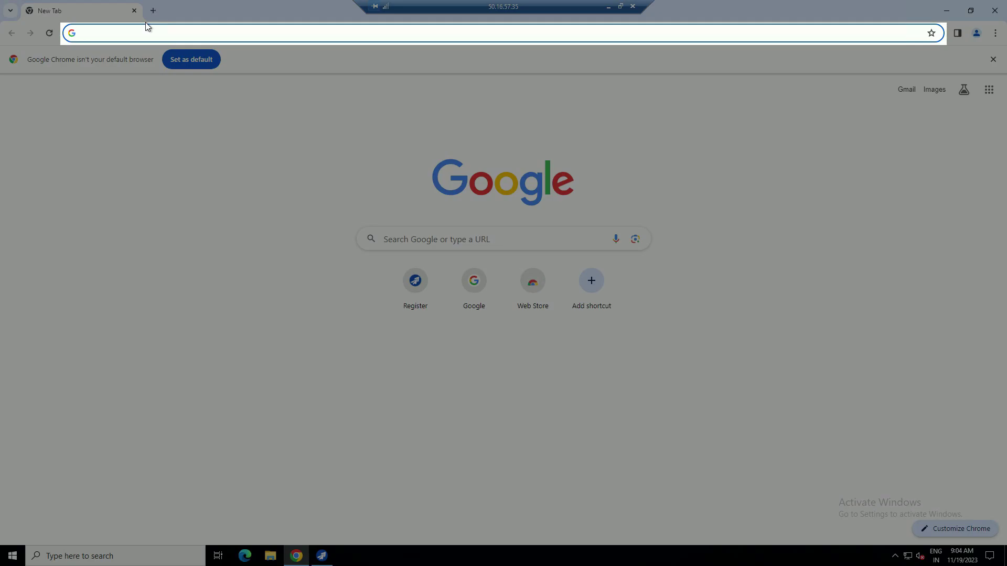
- Search for win-acme and download version 2.2.6 from win-acme.com
type("download ")
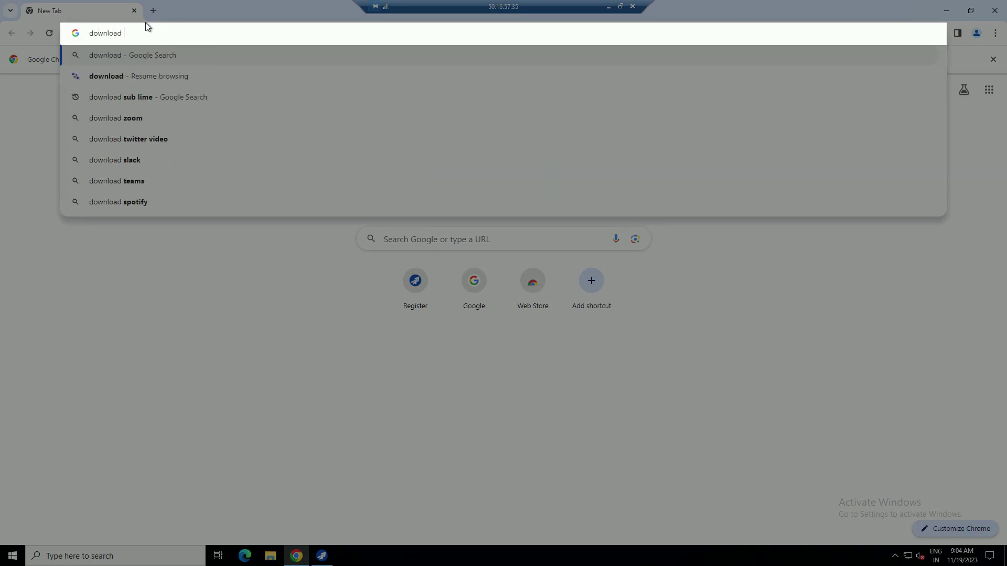
type("win ac")
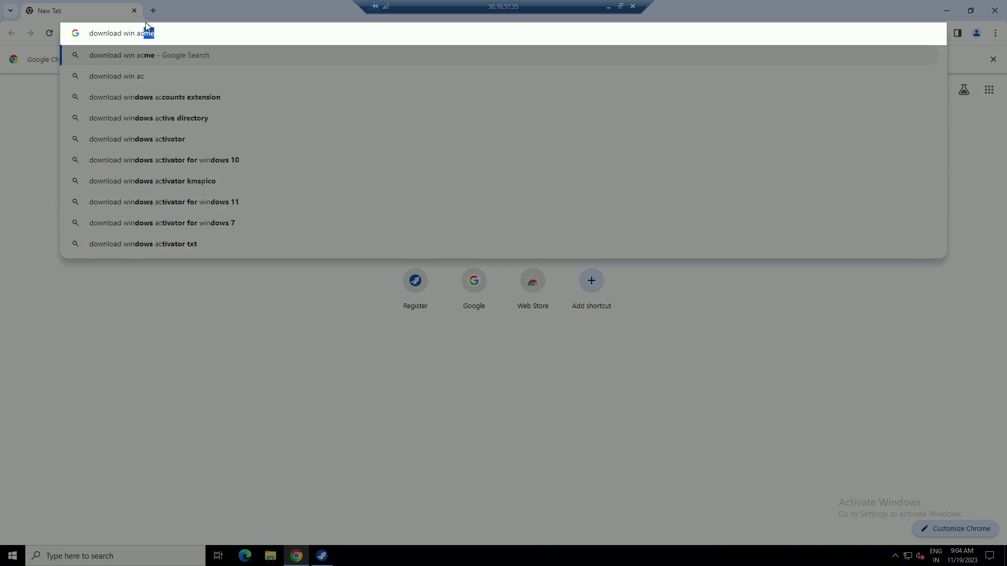
type("m")
key("Return")
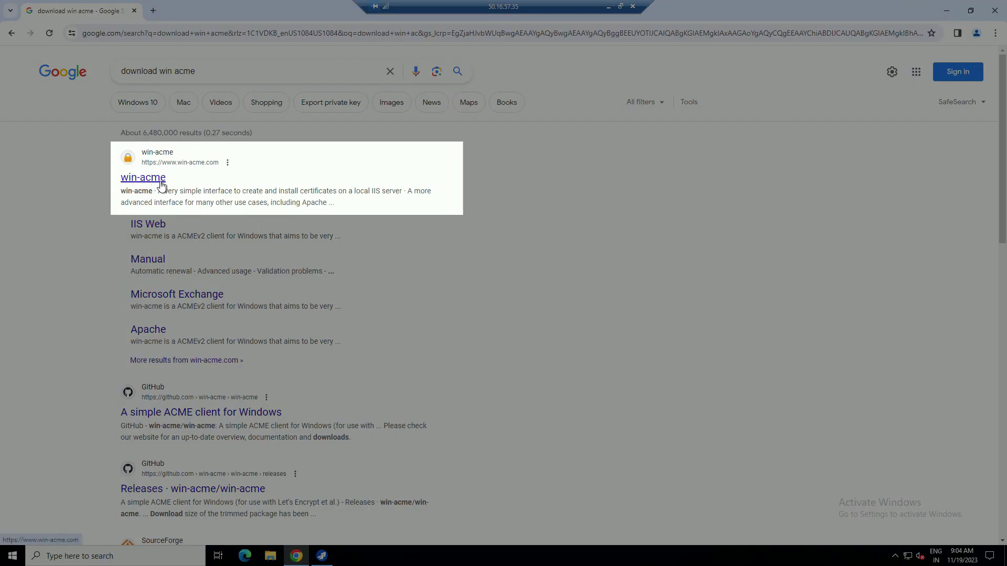
left_click(148, 183)
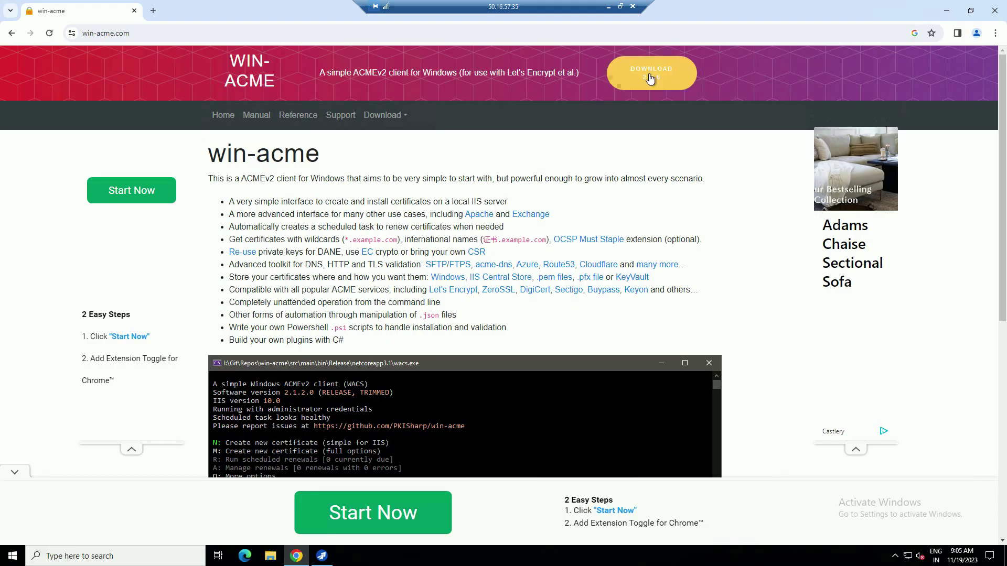
left_click(652, 74)
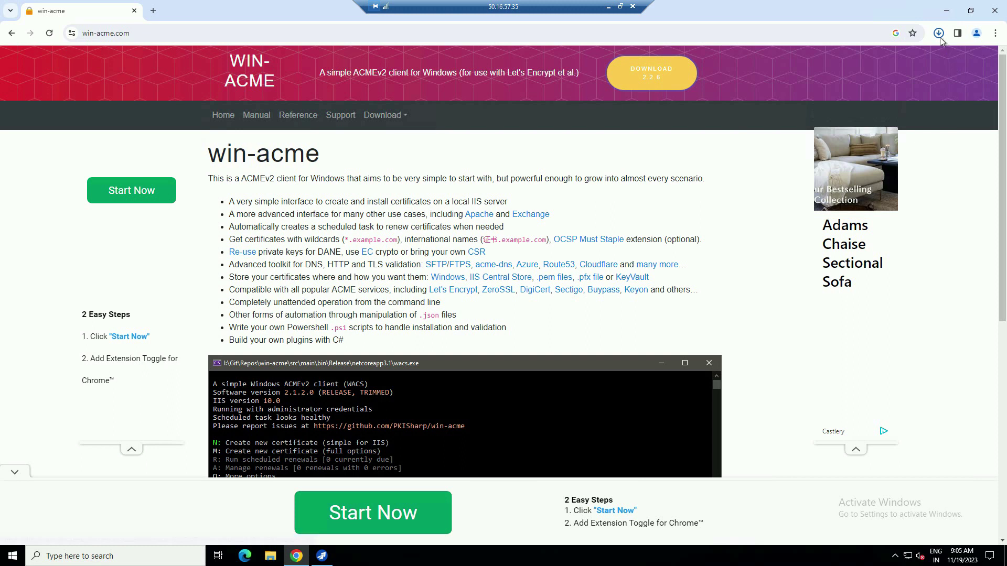
- Show the downloaded win-acme v2.2.6 x64 zip in its Downloads folder
left_click(938, 33)
left_click(939, 35)
left_click(939, 34)
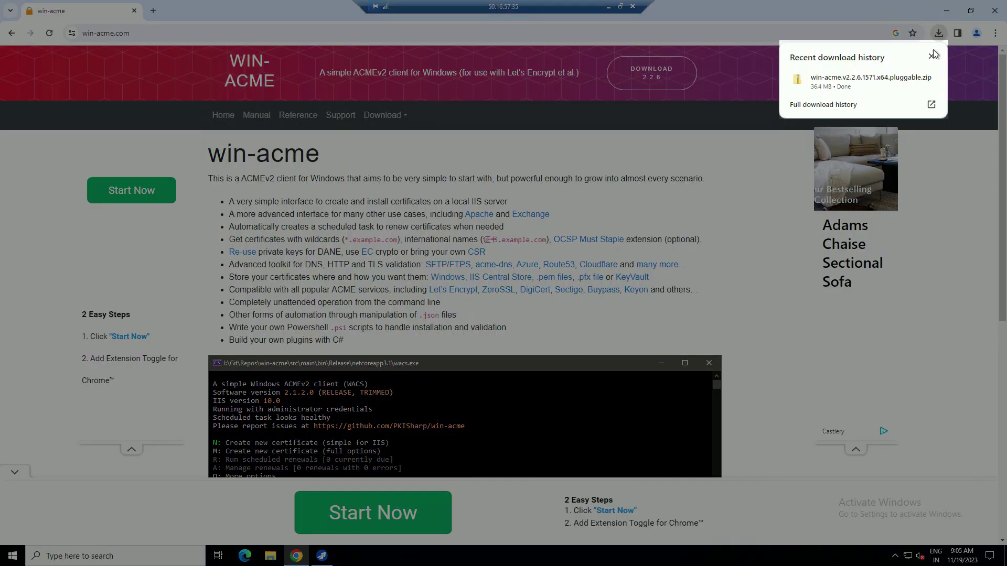
left_click(911, 80)
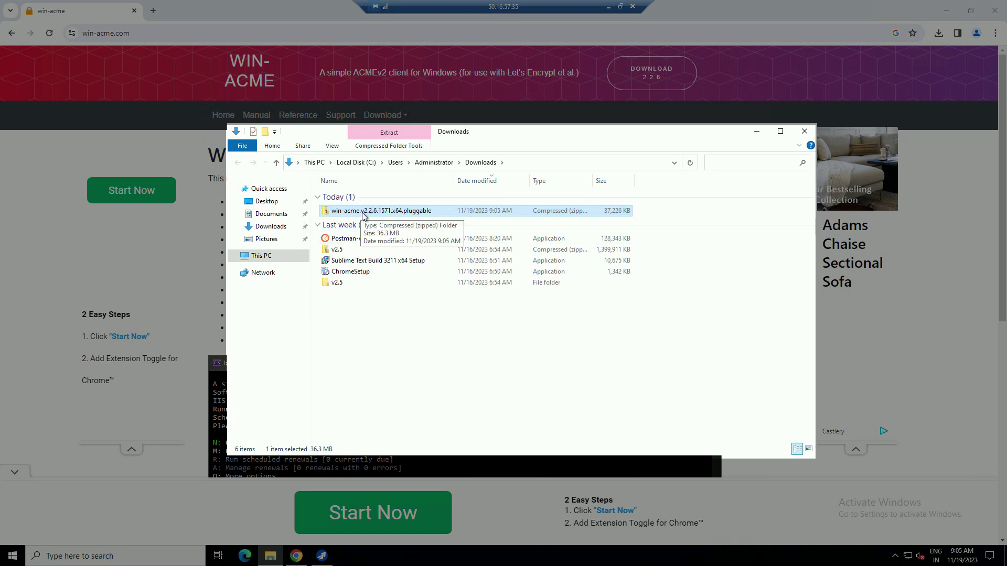
- Extract the win-acme zip into its own folder and enter cmd in the folder's path bar
right_click(362, 215)
left_click(404, 248)
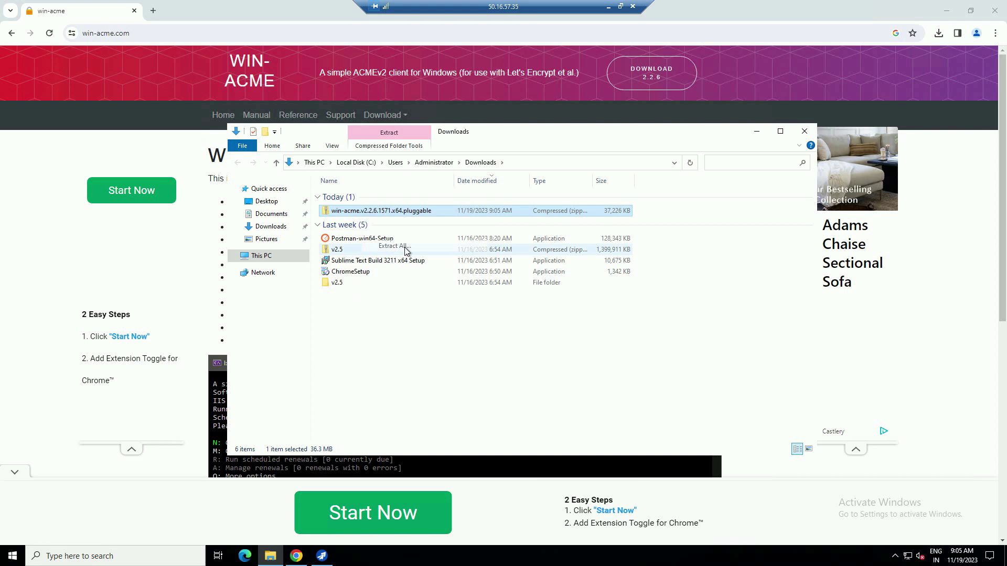
left_click(598, 379)
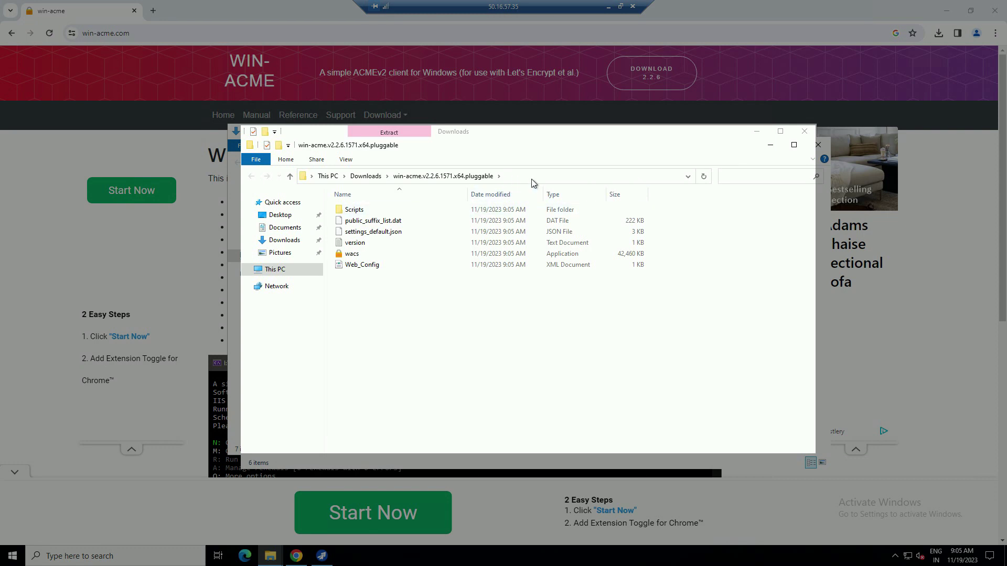
left_click(530, 178)
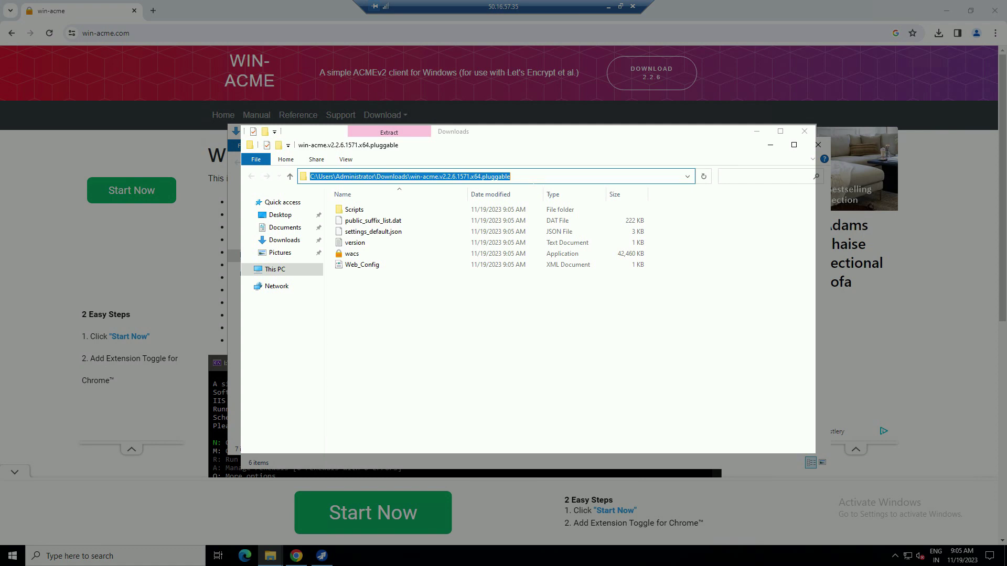
type("cmd")
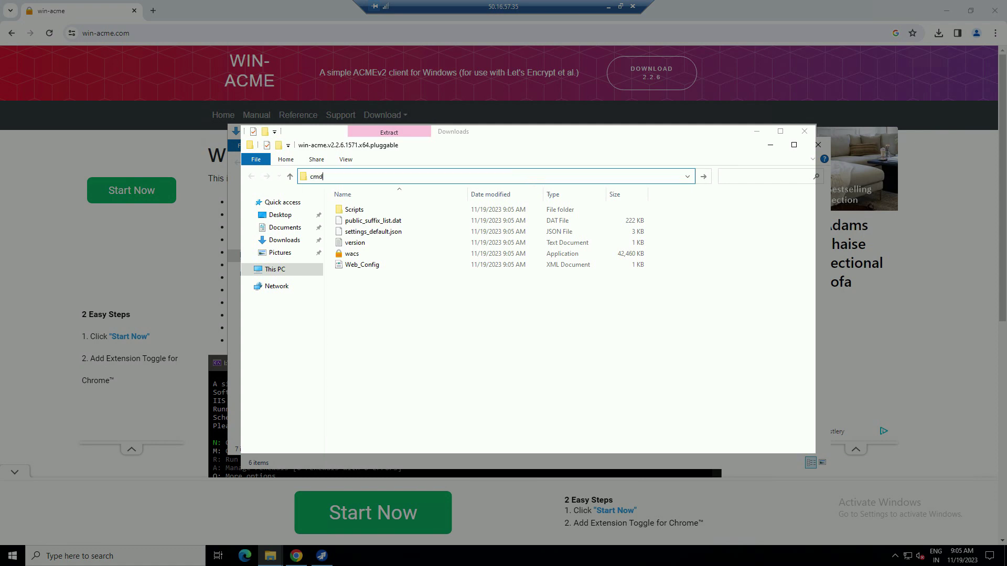
- Open a Command Prompt in the win-acme folder and minimize Chrome and both Explorer windows
key("Return")
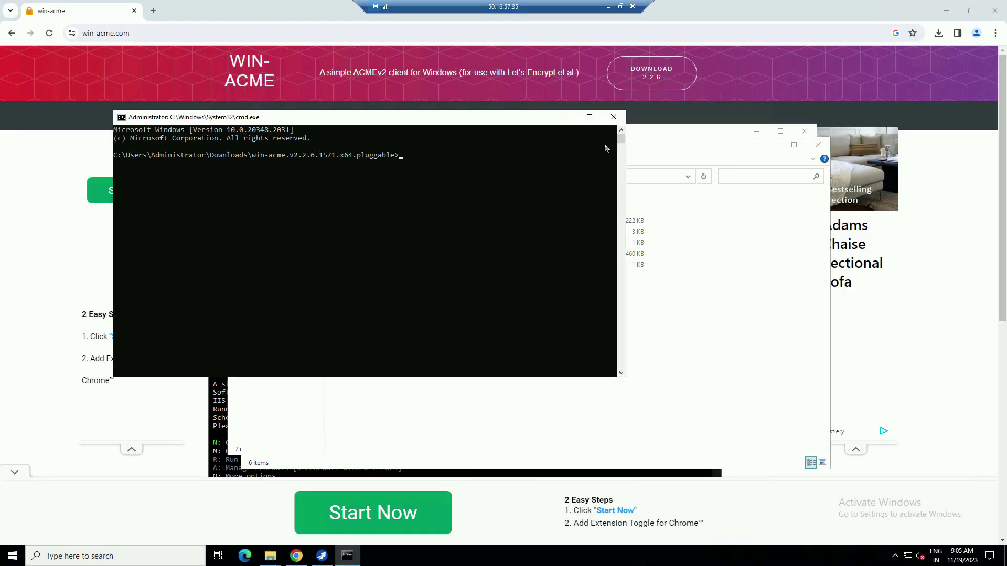
left_click(950, 13)
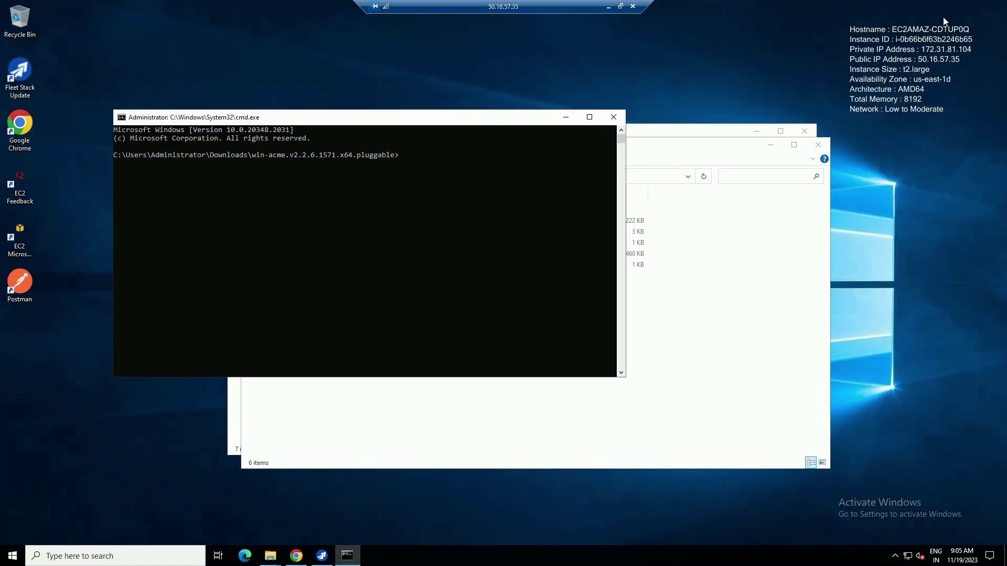
left_click(772, 146)
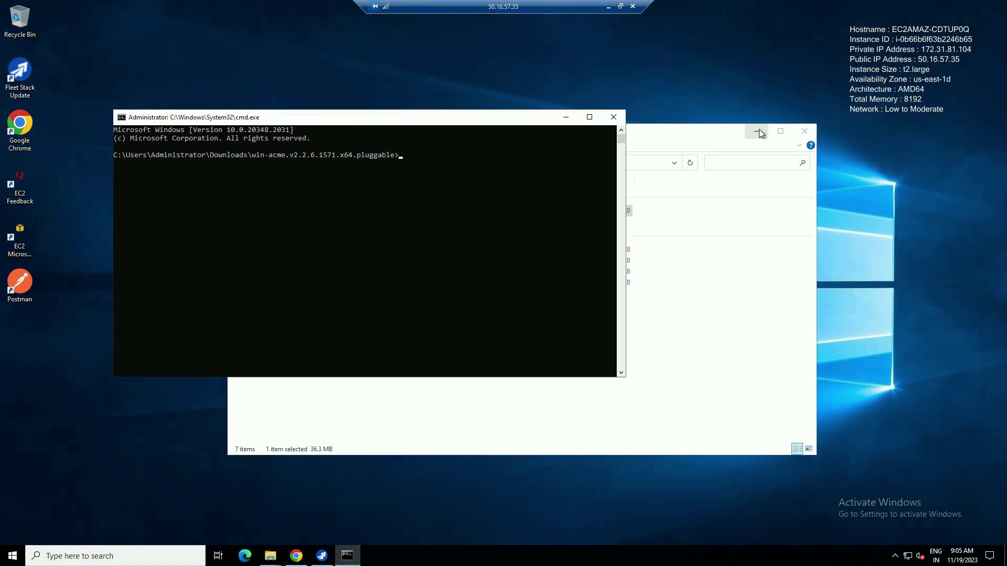
left_click(758, 130)
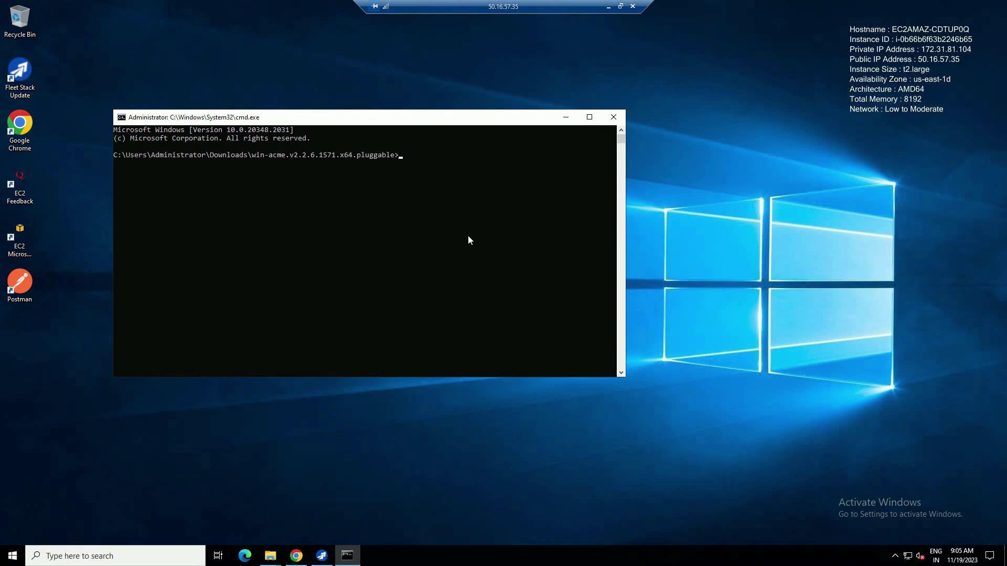
- List the folder with dir and launch wacs.exe to reach the win-acme main menu
type("dir")
key("Return")
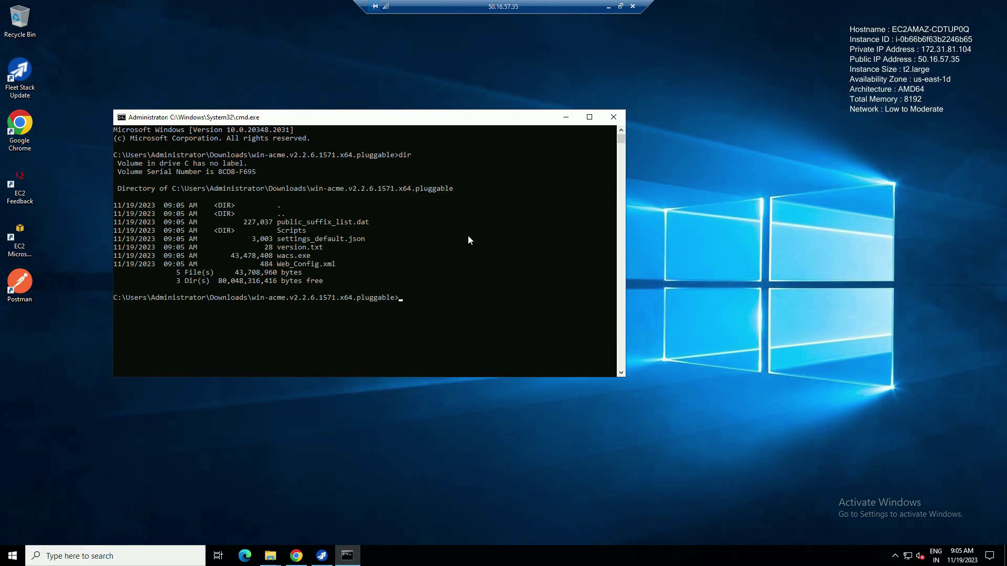
type(".\\wacs")
key("Tab")
key("Return")
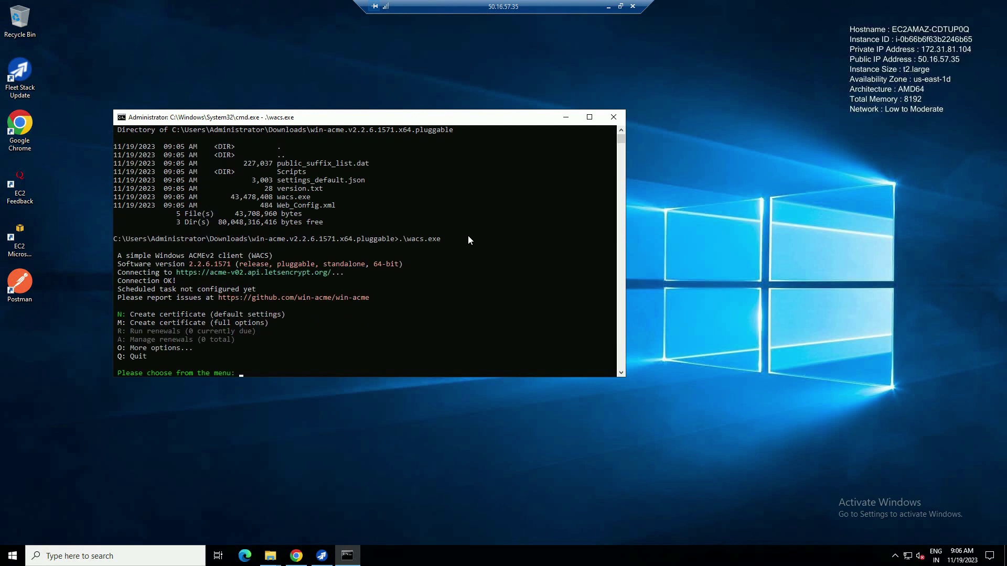
- Start a default-settings certificate (N) in win-acme and choose IIS site 2
type("N")
key("Return")
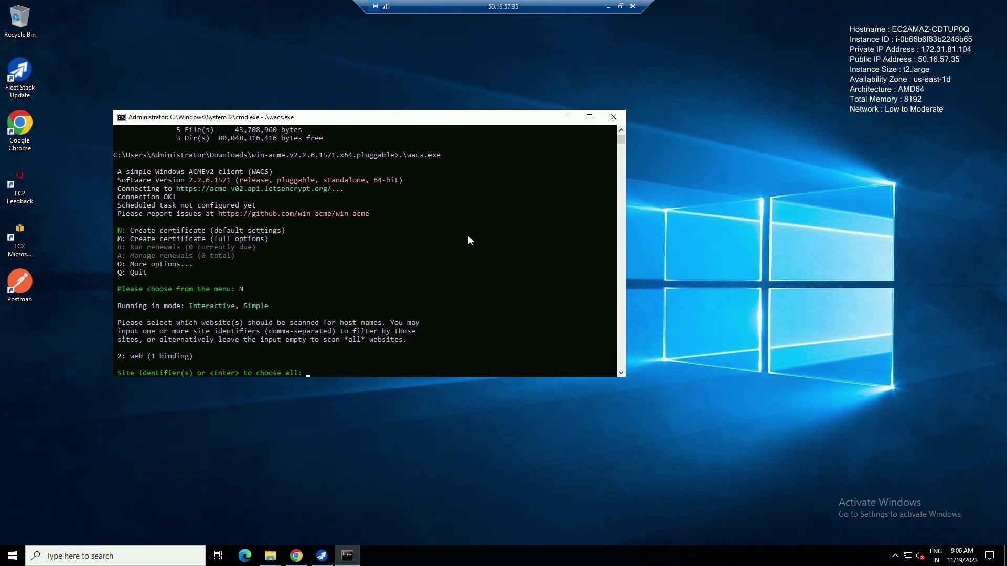
type("2")
key("Return")
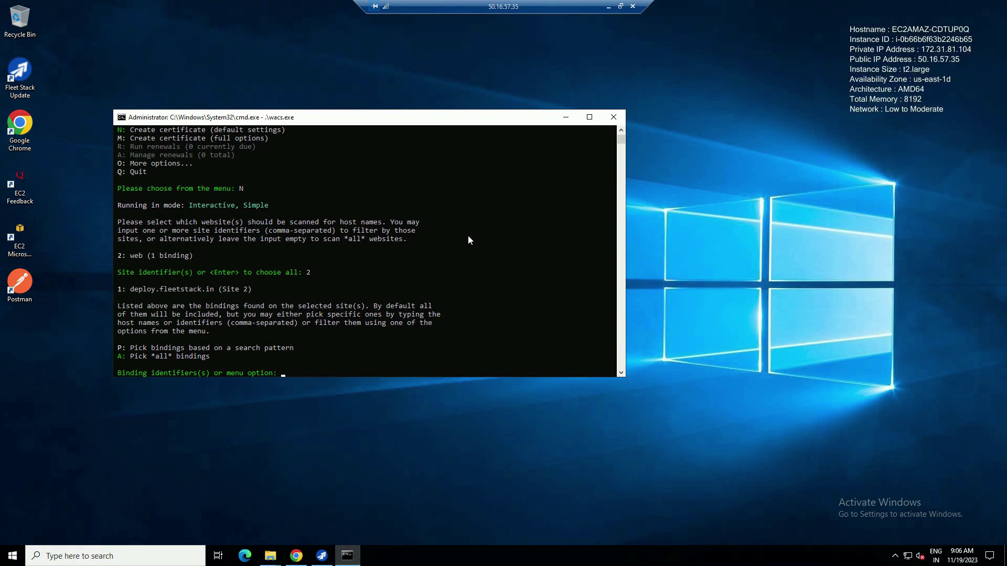
- Select all bindings (A), confirm deploy.fleetstack.in, and open the Let's Encrypt terms of service
type("A")
key("Return")
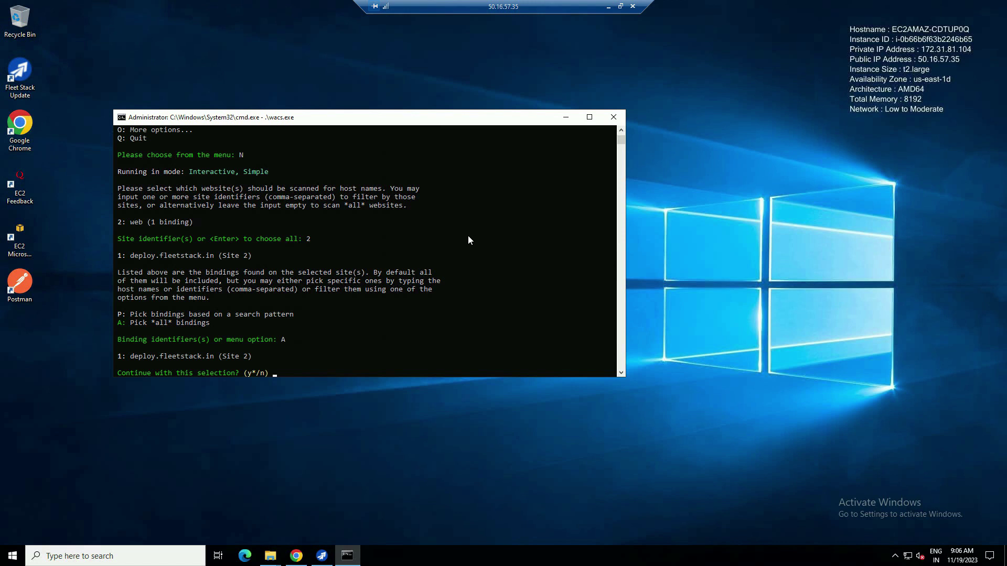
key("y")
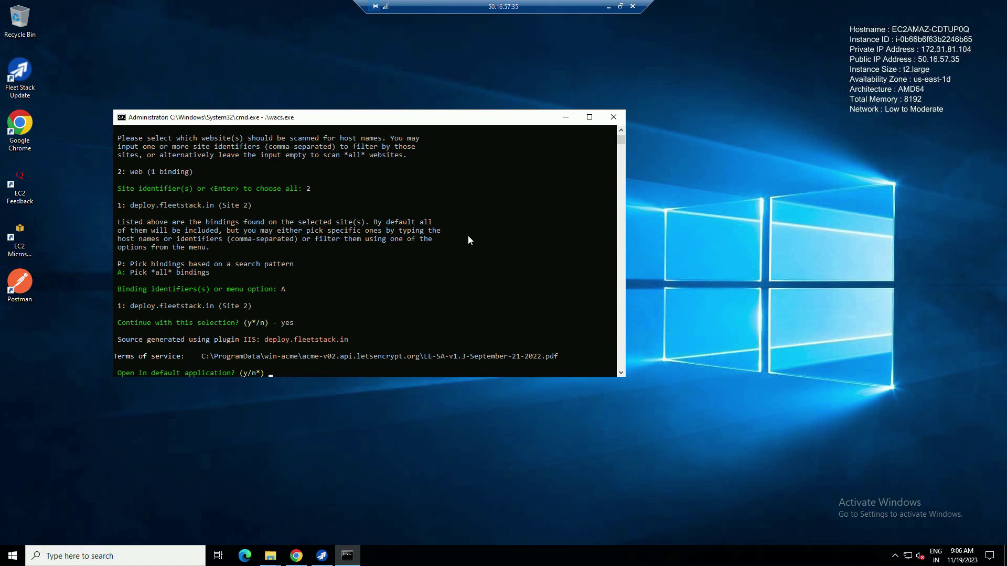
key("y")
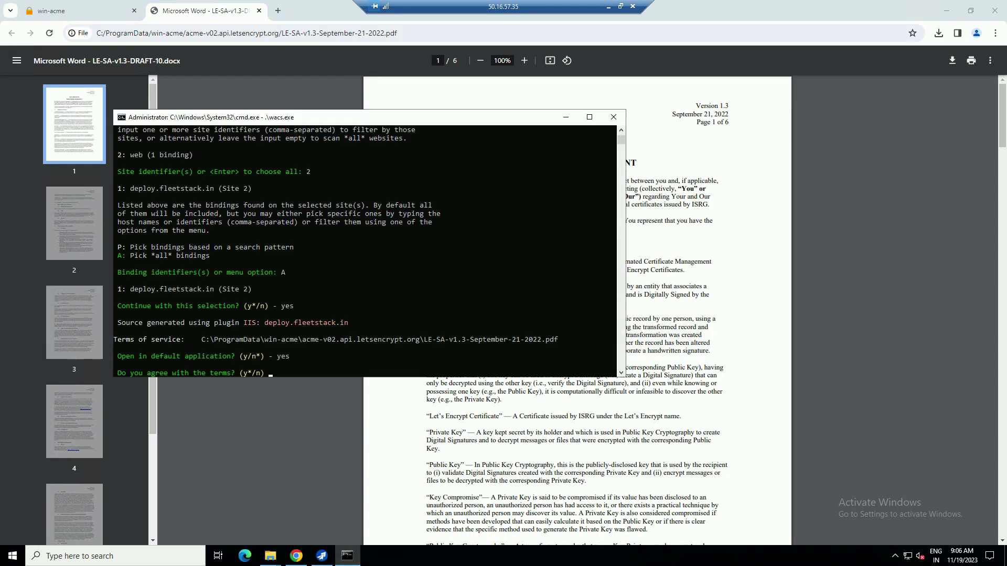
- Agree to the Let's Encrypt terms and submit the notification e-mail address to issue the certificate
key("y")
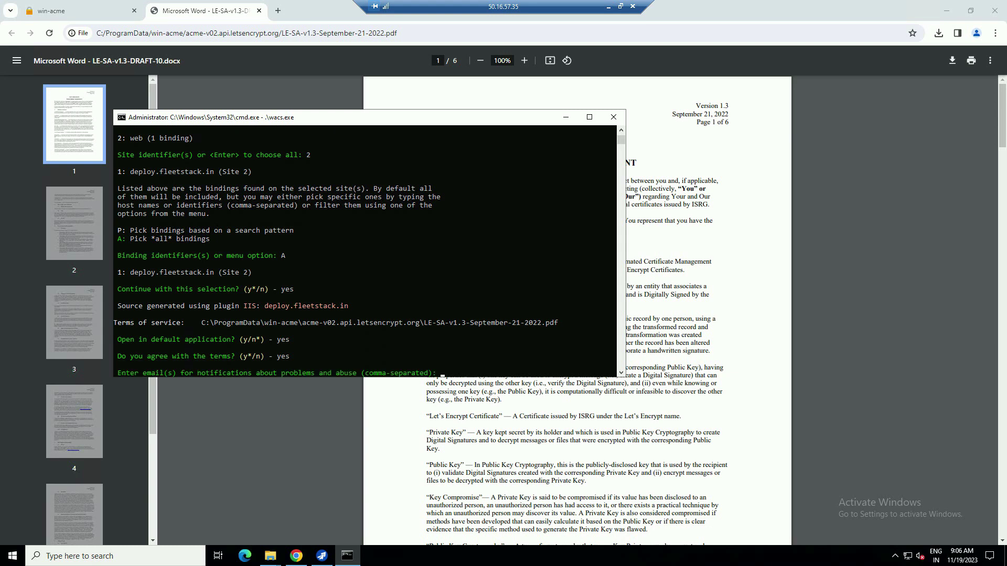
key("Return")
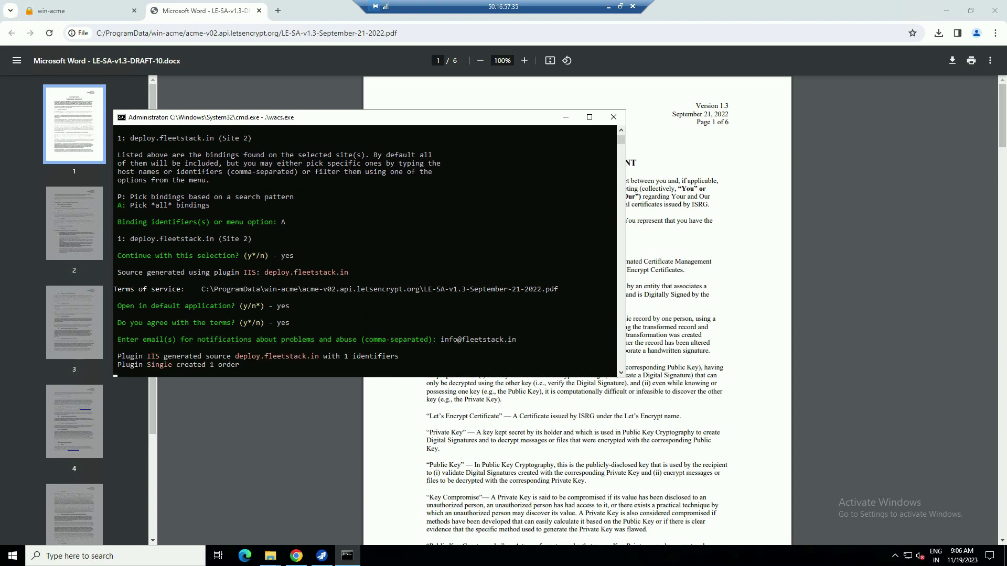
left_click(954, 9)
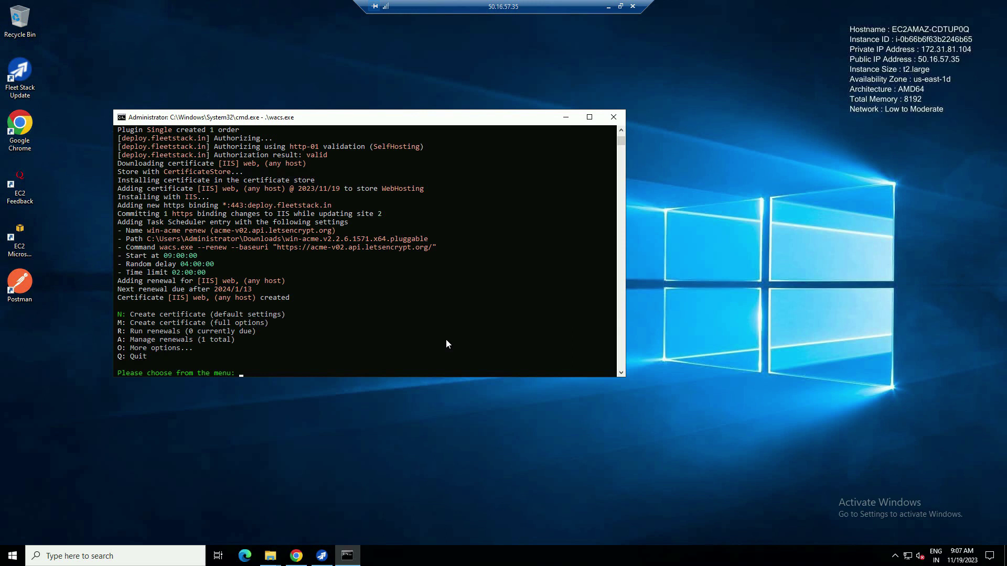
- Close the win-acme console and reopen IIS Manager on the 'web' site
left_click(613, 117)
left_click(119, 562)
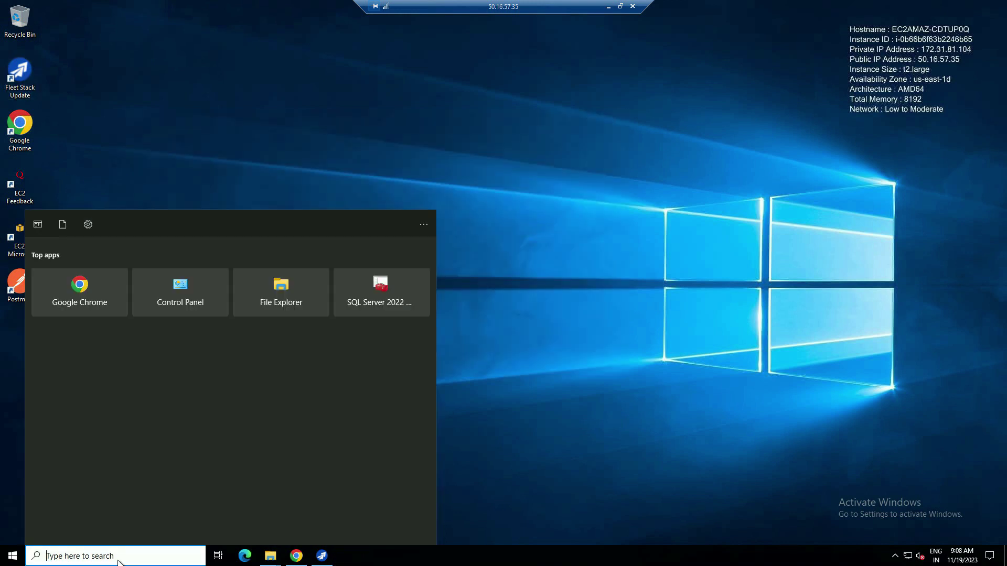
type("iis")
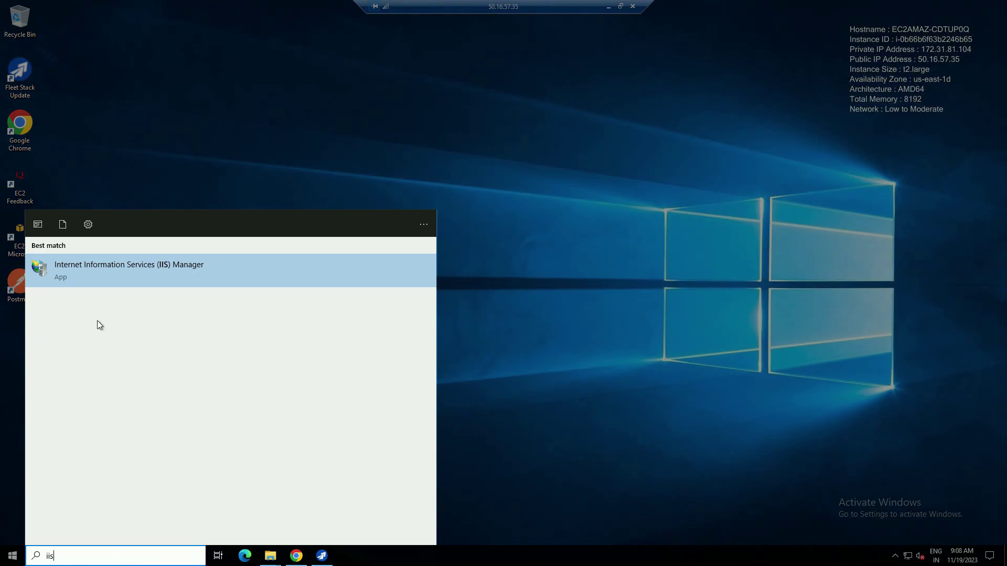
left_click(101, 270)
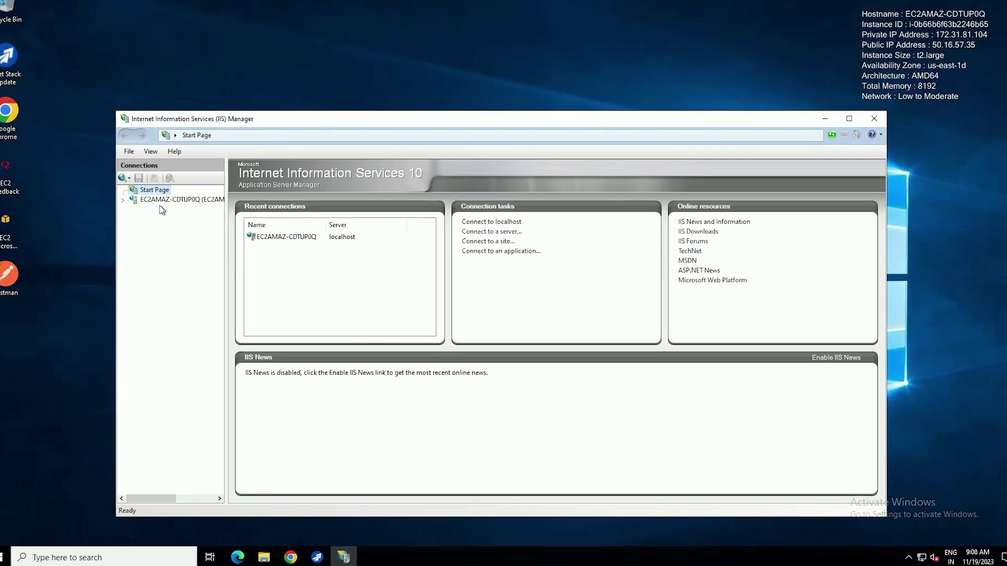
left_click(122, 190)
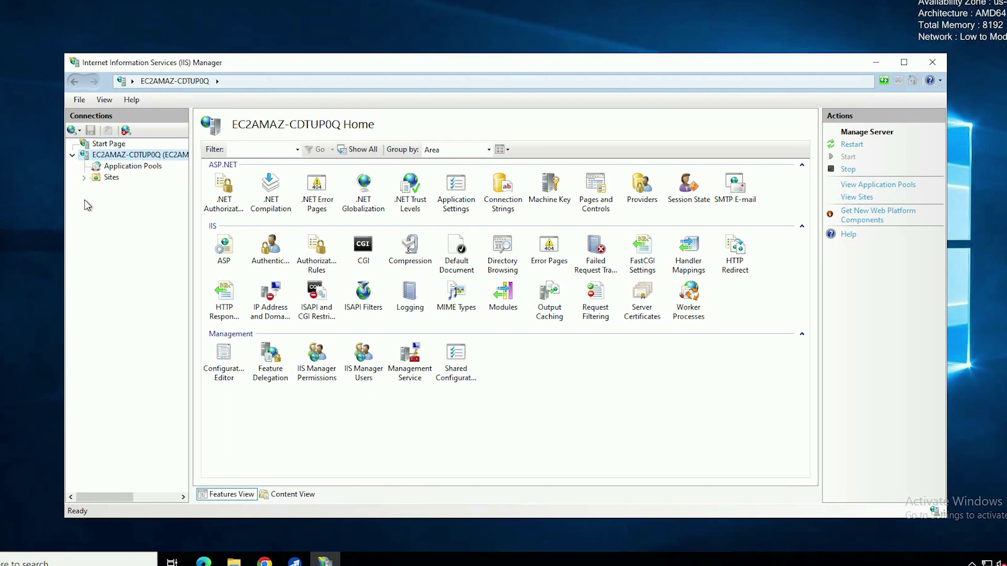
left_click(72, 167)
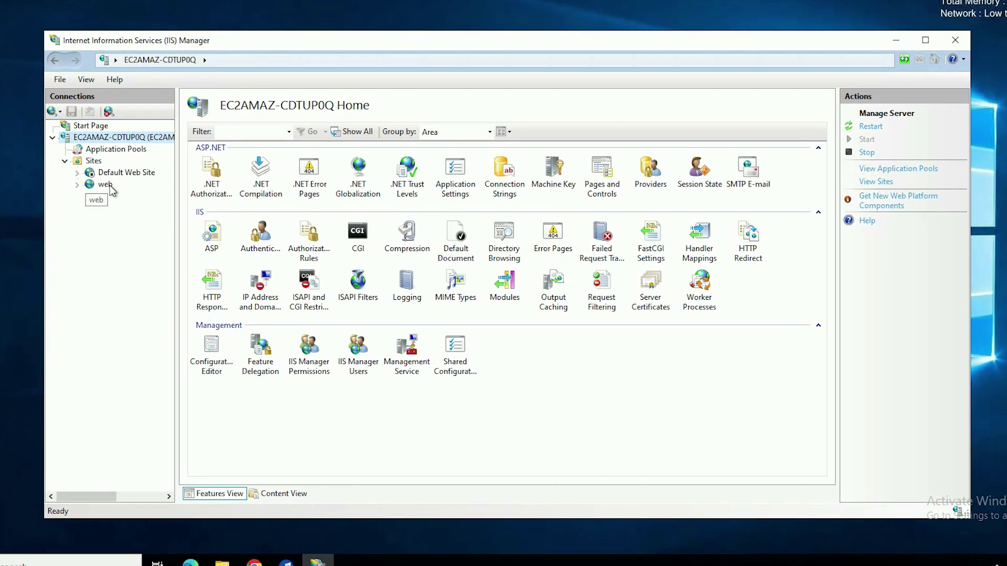
left_click(110, 189)
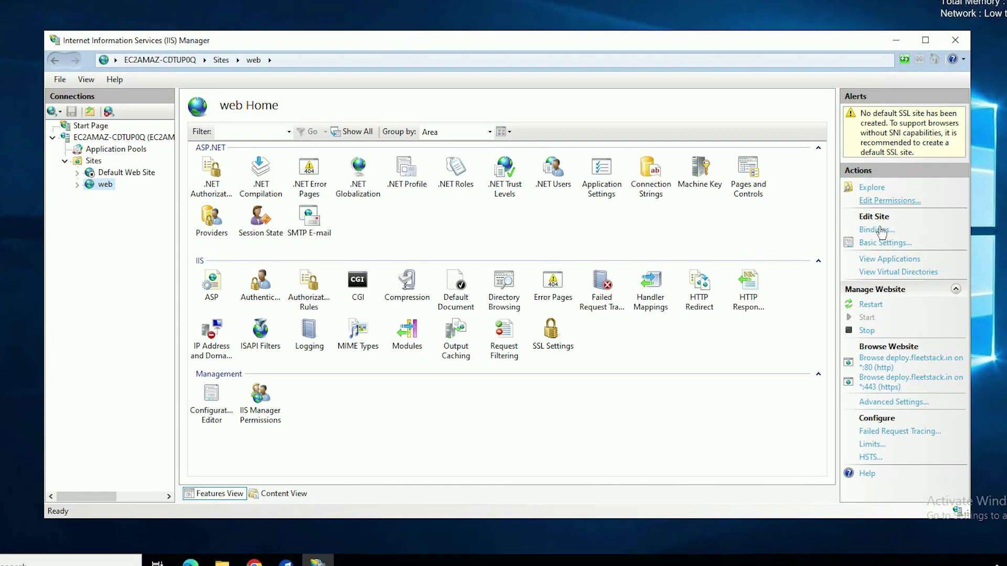
- Keep the web site's physical path at C:\Program Files (x86)\Aiq\FleetStack\web and restart the site
left_click(881, 242)
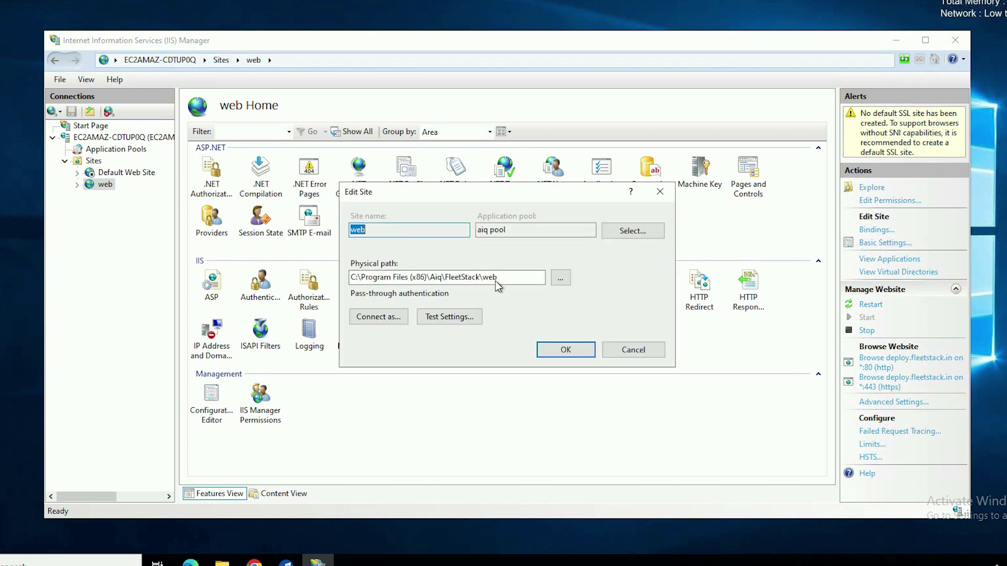
left_click(561, 278)
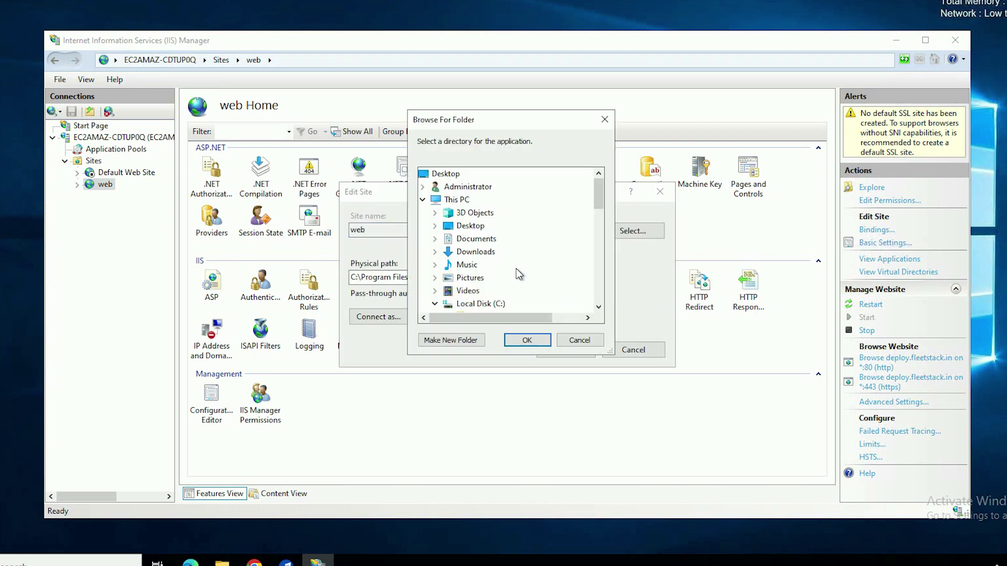
scroll(516, 269, "down", 2)
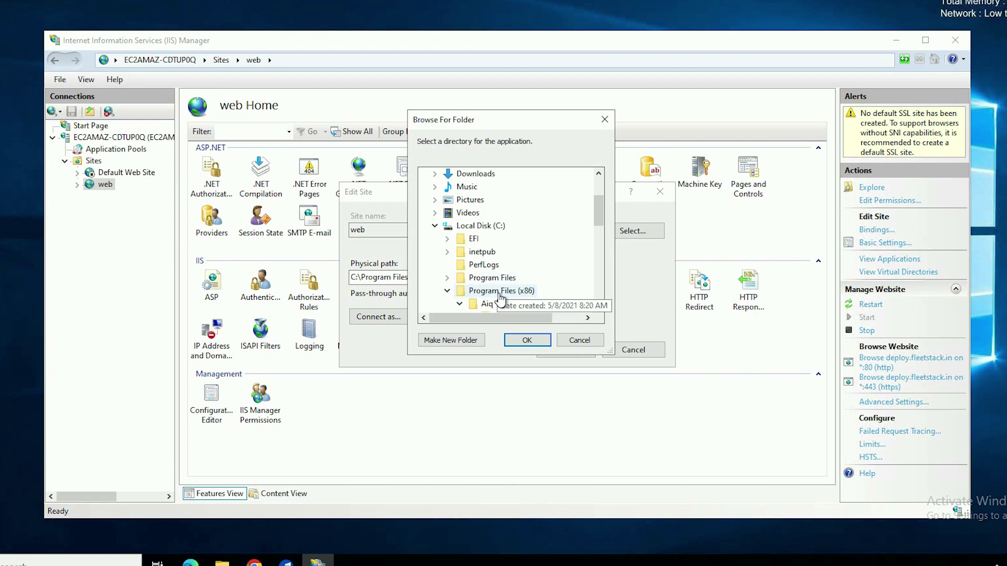
scroll(502, 301, "down", 2)
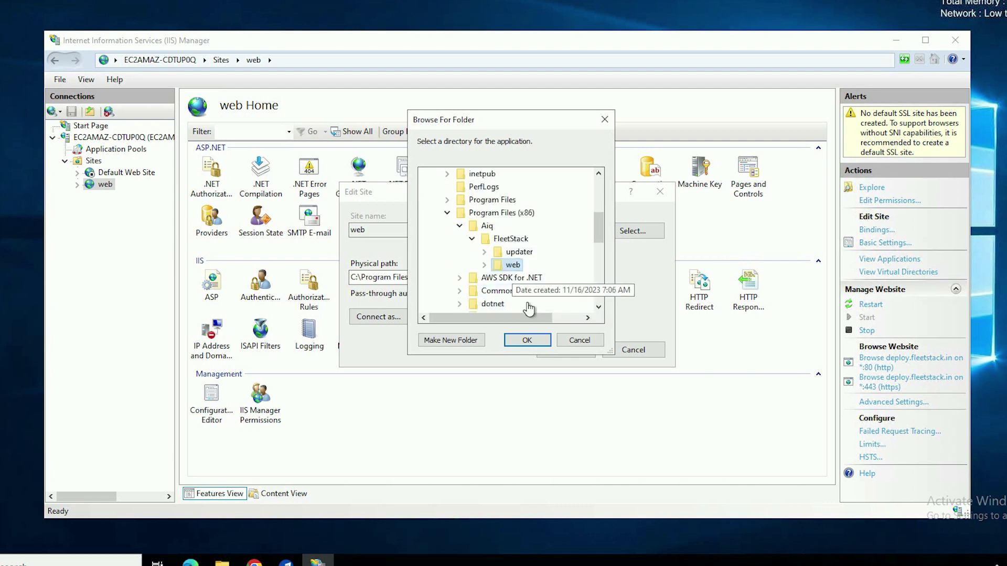
scroll(528, 309, "down", 2)
left_click(528, 340)
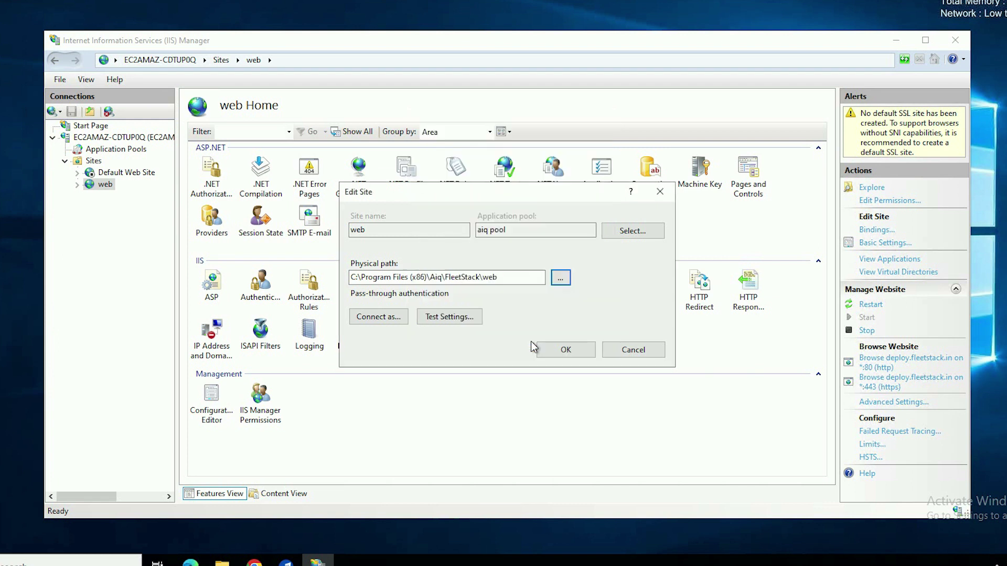
left_click(563, 350)
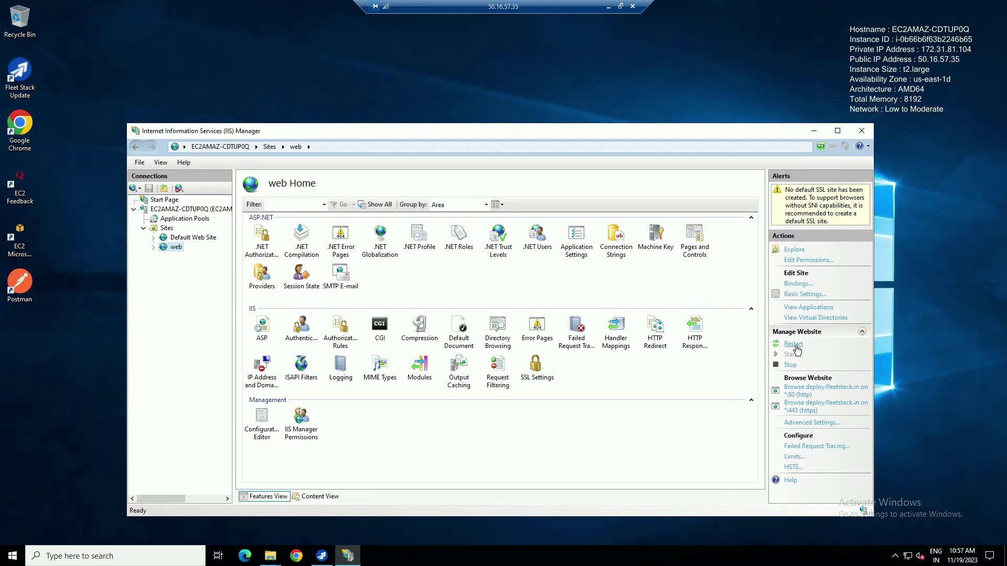
left_click(794, 345)
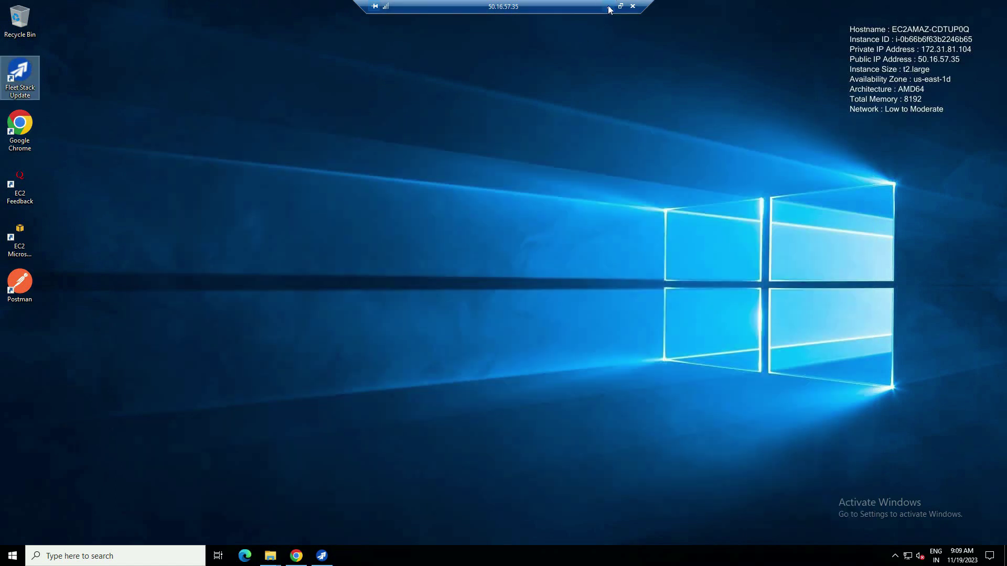
- Reload deploy.fleetstack.in/SuperAdmin/Index in the local browser to confirm it loads without the Not secure warning
left_click(608, 7)
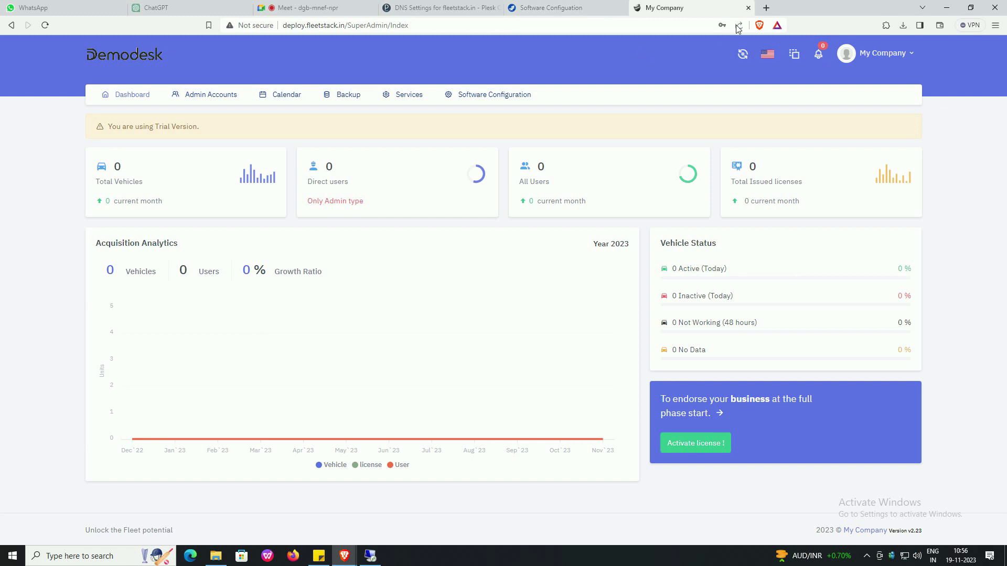
left_click(537, 24)
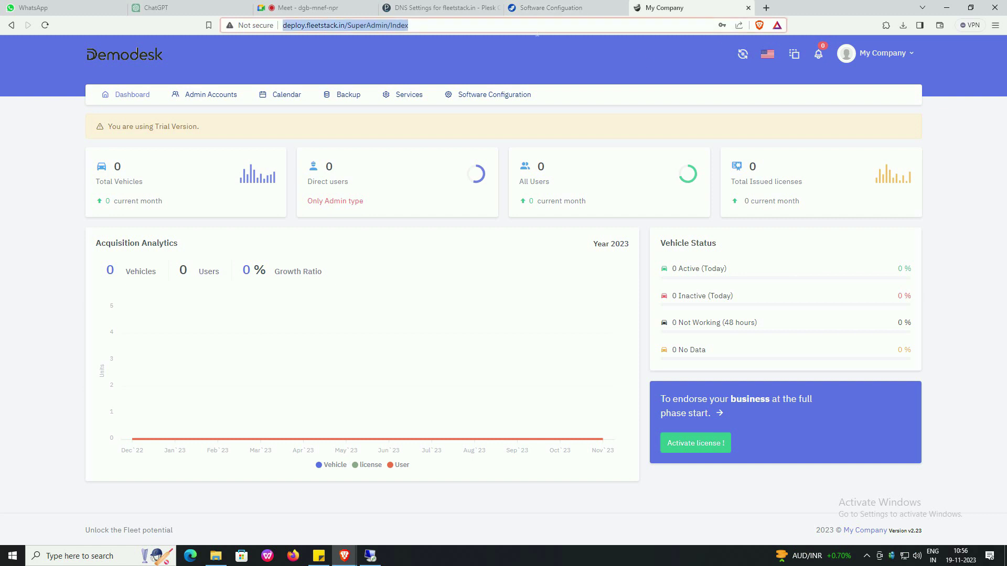
key("Return")
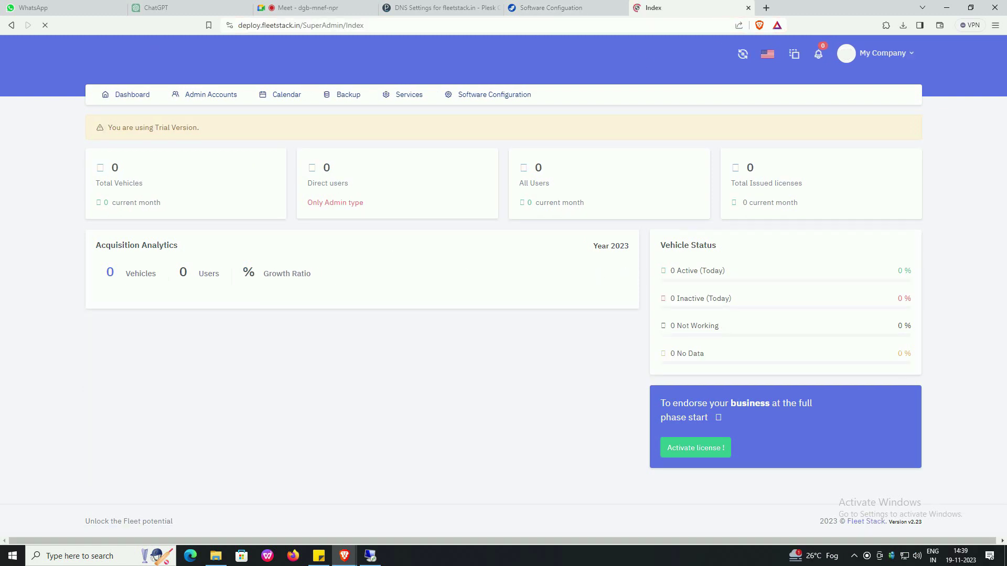